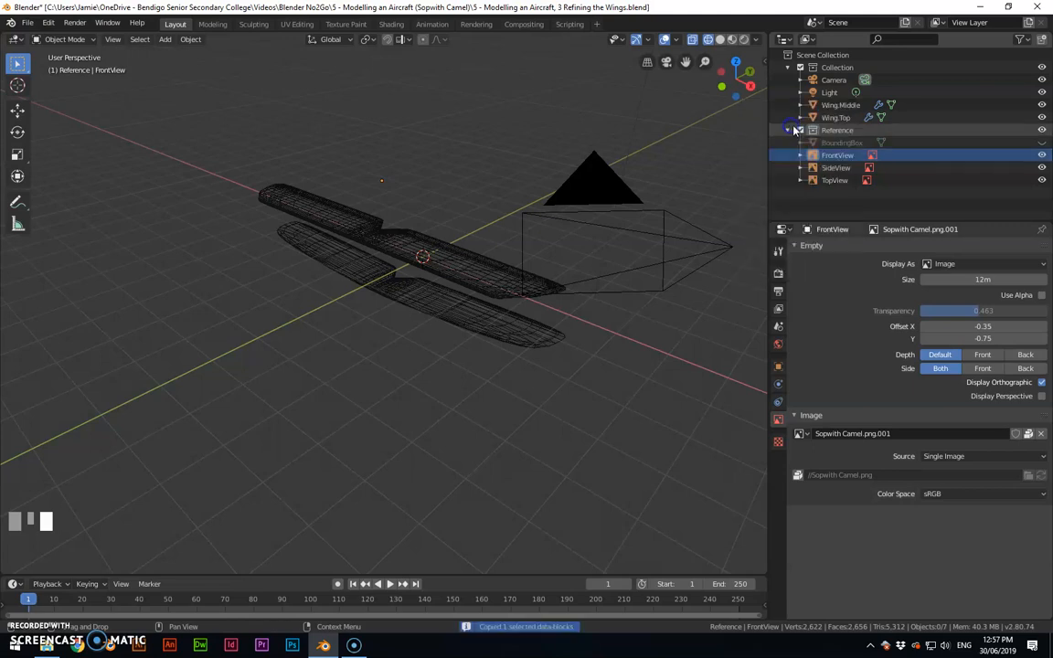
# Step: Paste a copy of the FrontView reference image and move it into the main Collection
pyautogui.rightClick(827, 159)
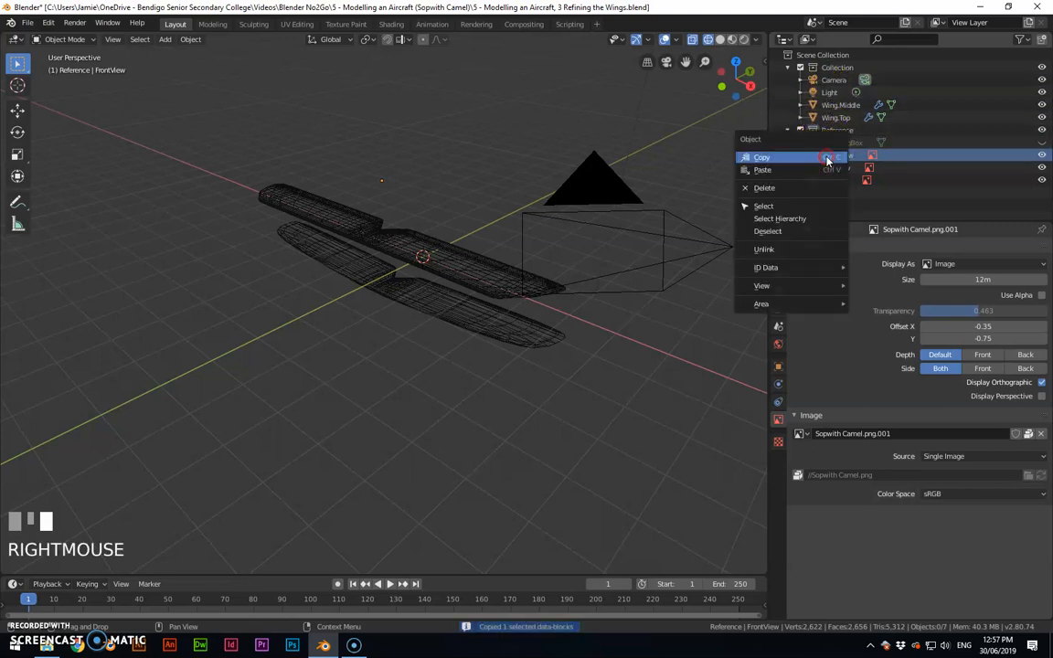
pyautogui.click(776, 169)
pyautogui.moveTo(829, 175); pyautogui.dragTo(854, 82)
# Step: Rename the pasted reference image in Collection to FrontView
pyautogui.doubleClick(867, 92)
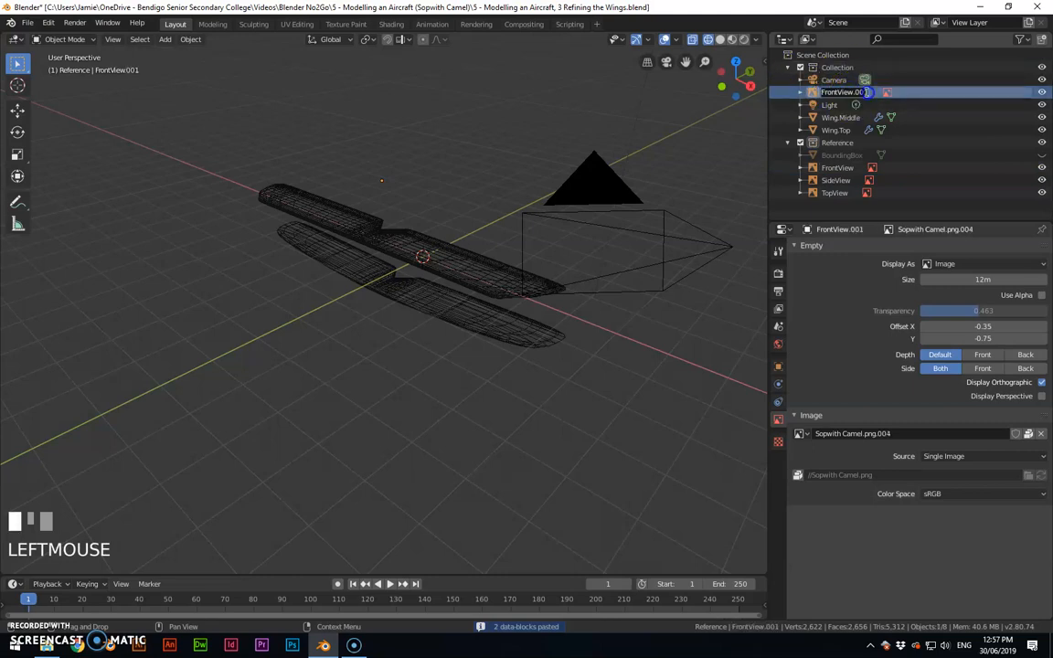
pyautogui.click(826, 165)
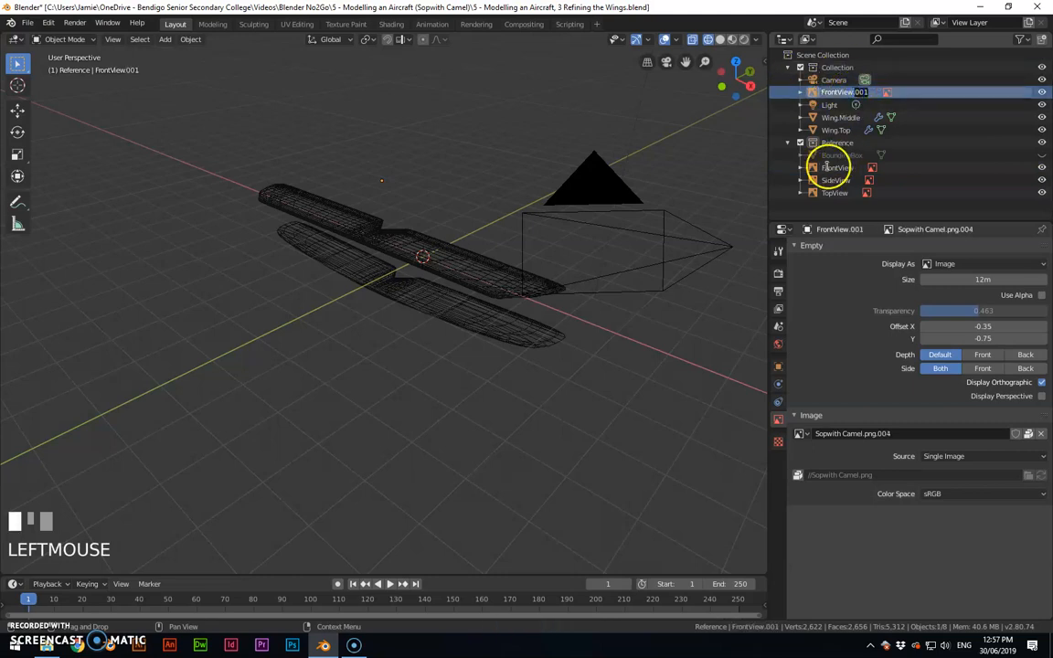
pyautogui.press('BackSpace')
pyautogui.press('BackSpace')
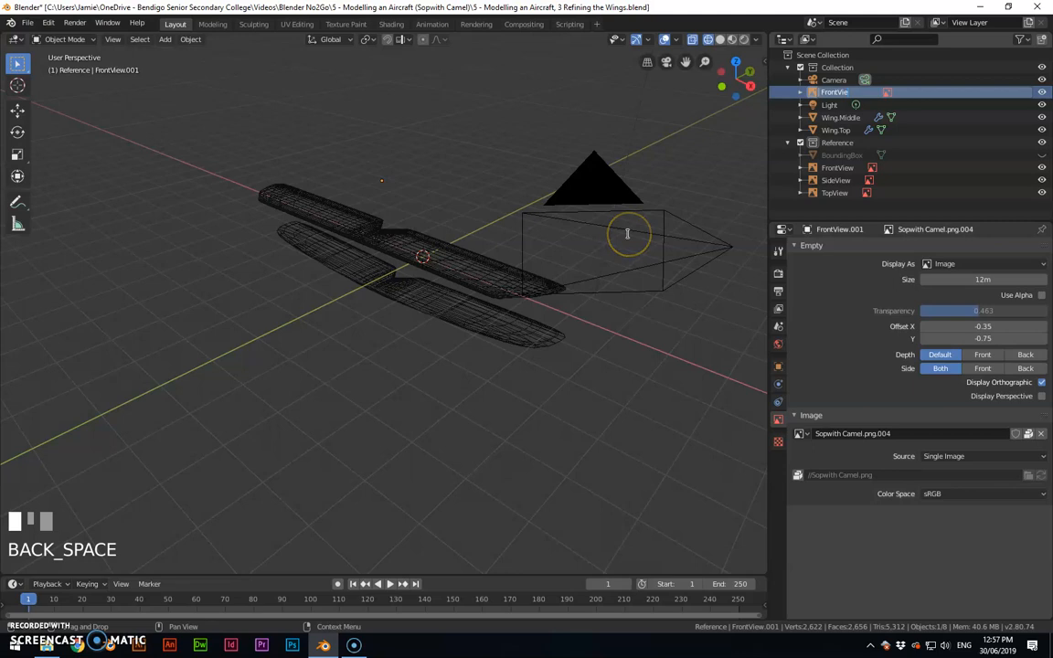
pyautogui.press('Return')
pyautogui.click(524, 245)
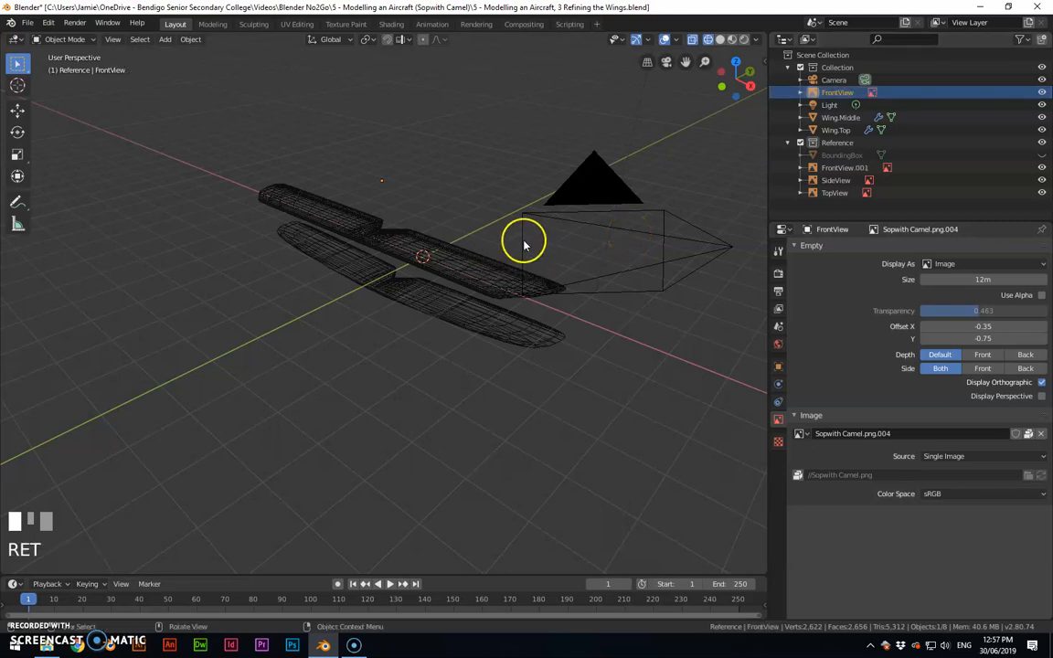
# Step: In front view, move the copied reference image down and to the left of the original, and rename it Crossection
pyautogui.press('KP_1')
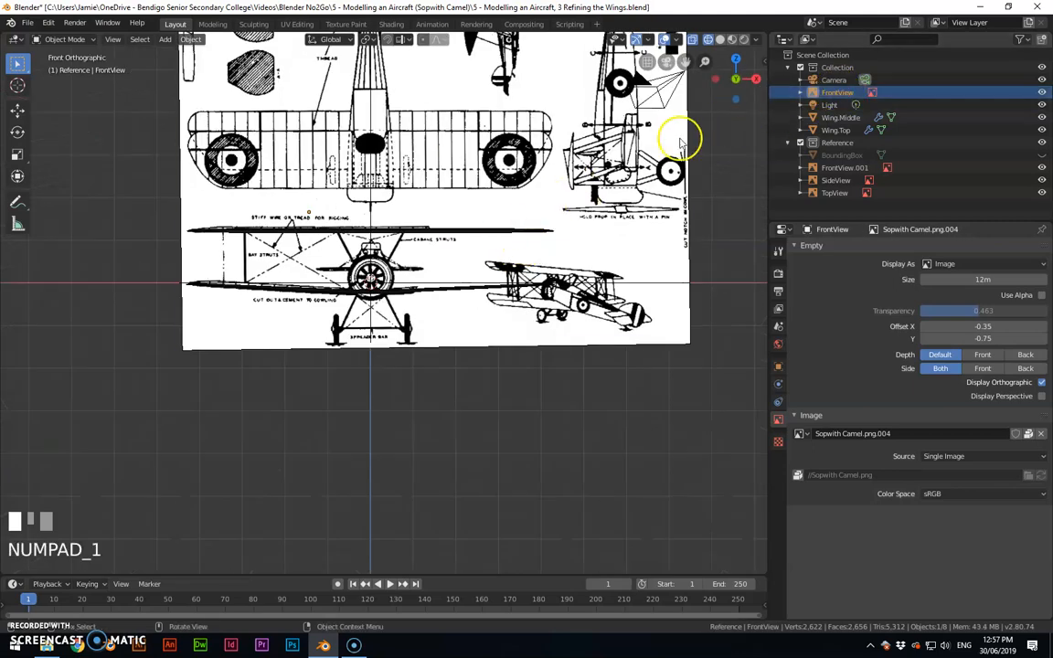
pyautogui.click(839, 92)
pyautogui.press('g')
pyautogui.click(477, 146)
pyautogui.press('g')
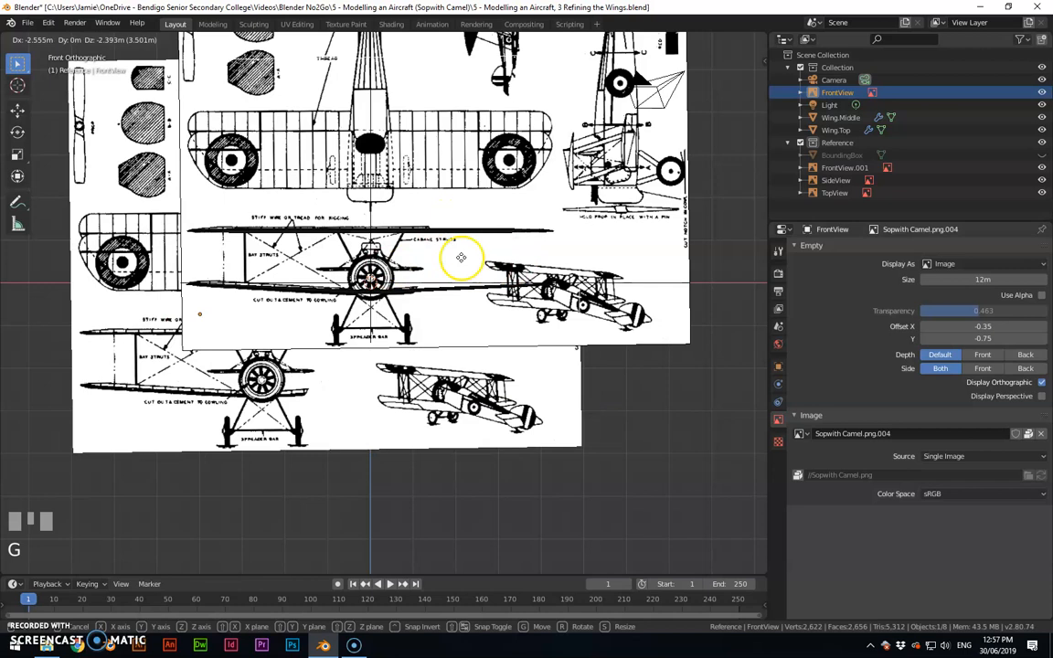
pyautogui.click(285, 316)
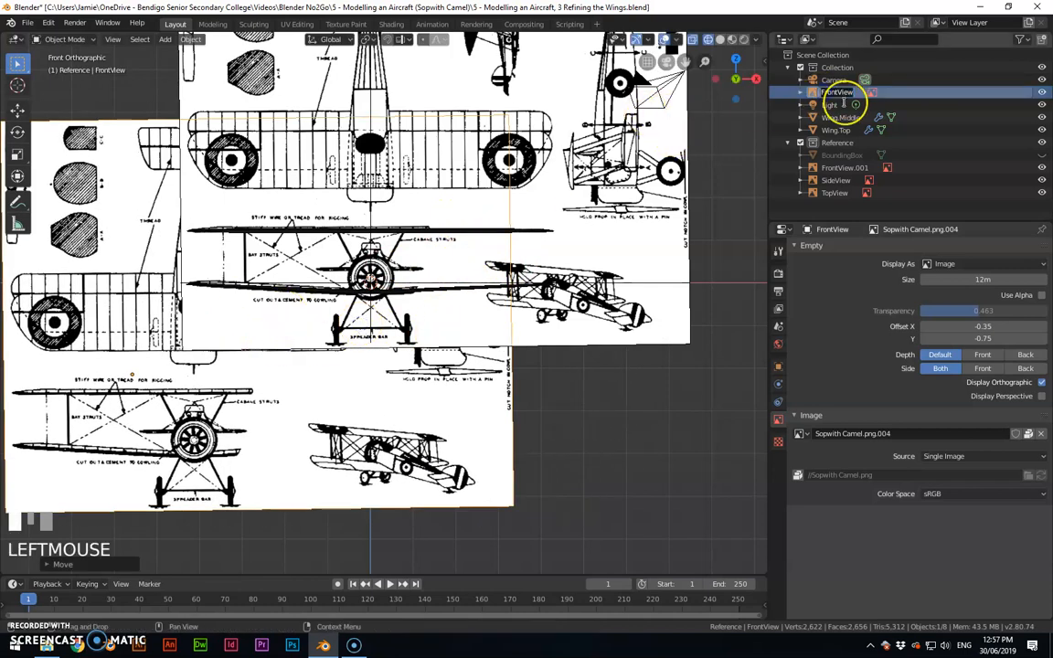
pyautogui.write('CrossSection')
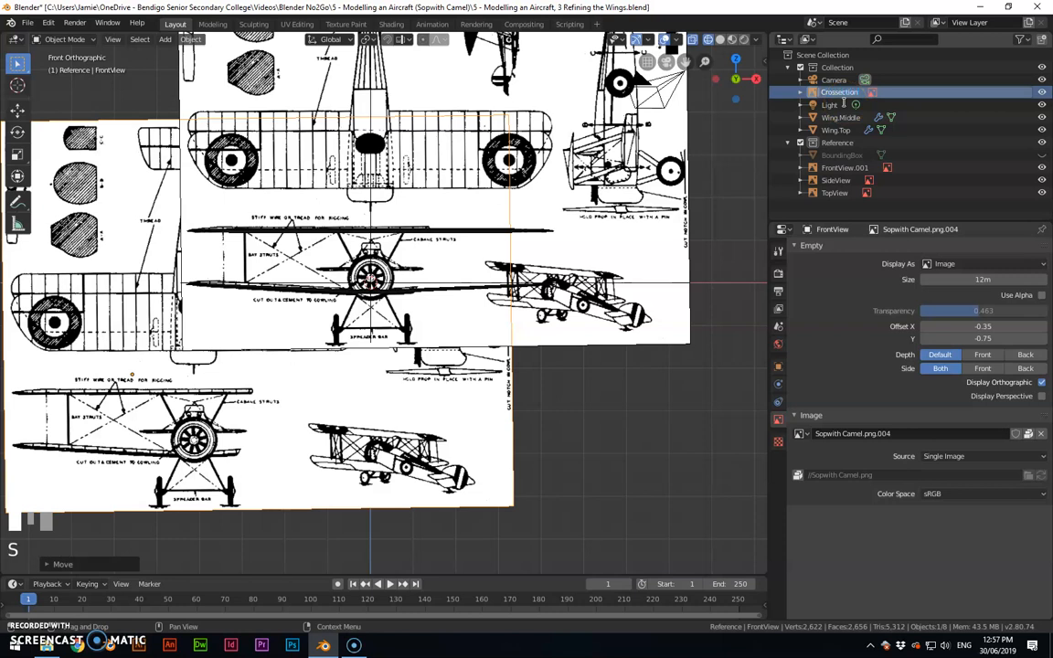
pyautogui.press('Return')
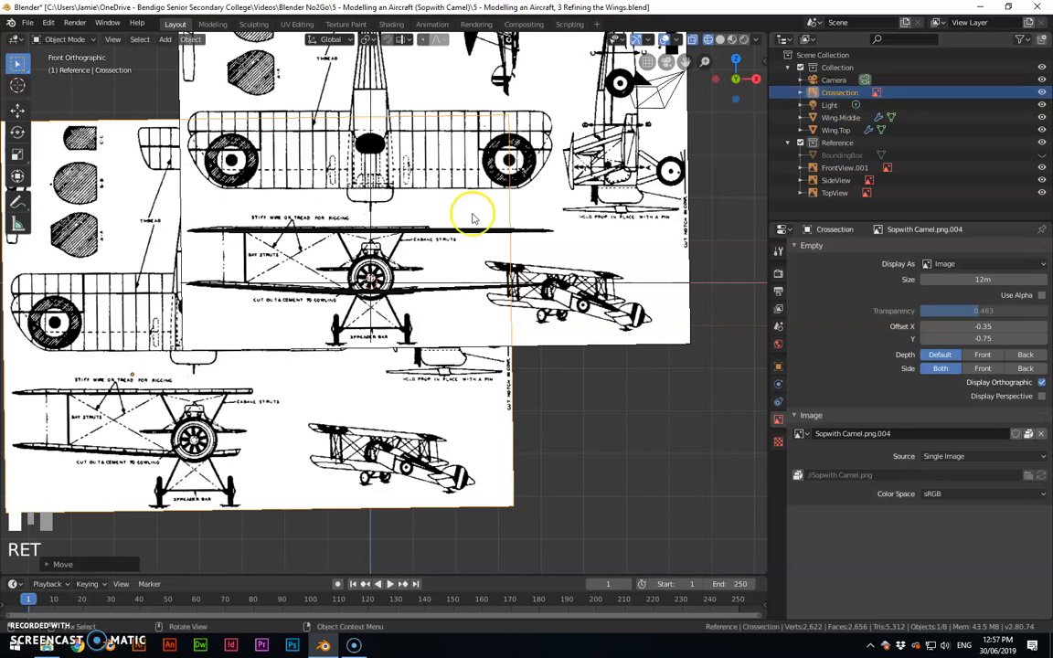
pyautogui.click(45, 196)
pyautogui.click(127, 280)
pyautogui.click(260, 312)
pyautogui.write('r')
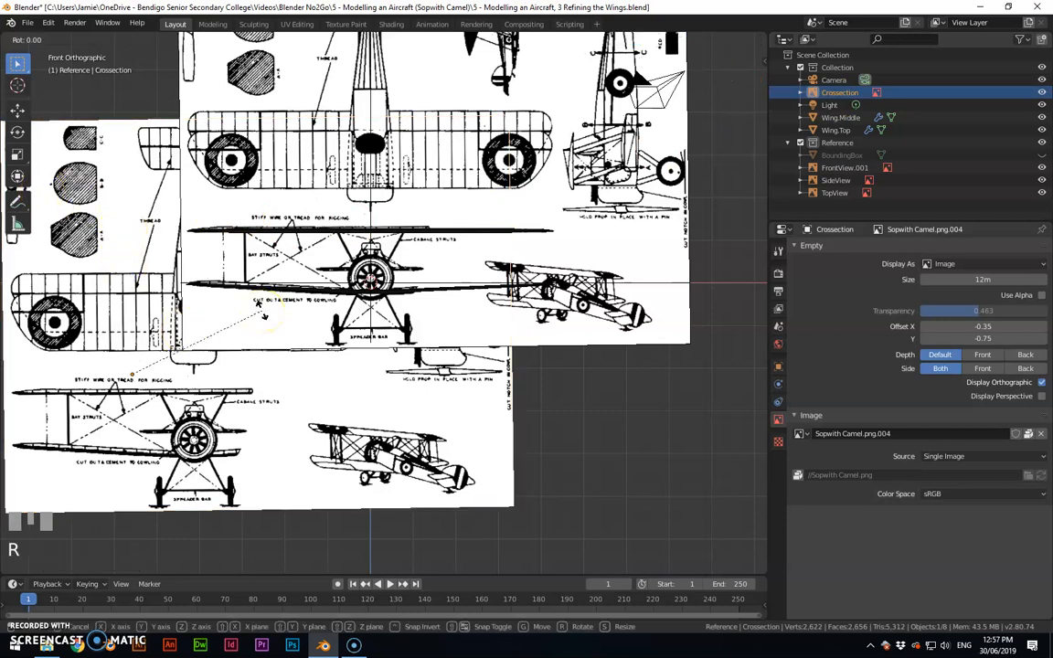
pyautogui.write('90')
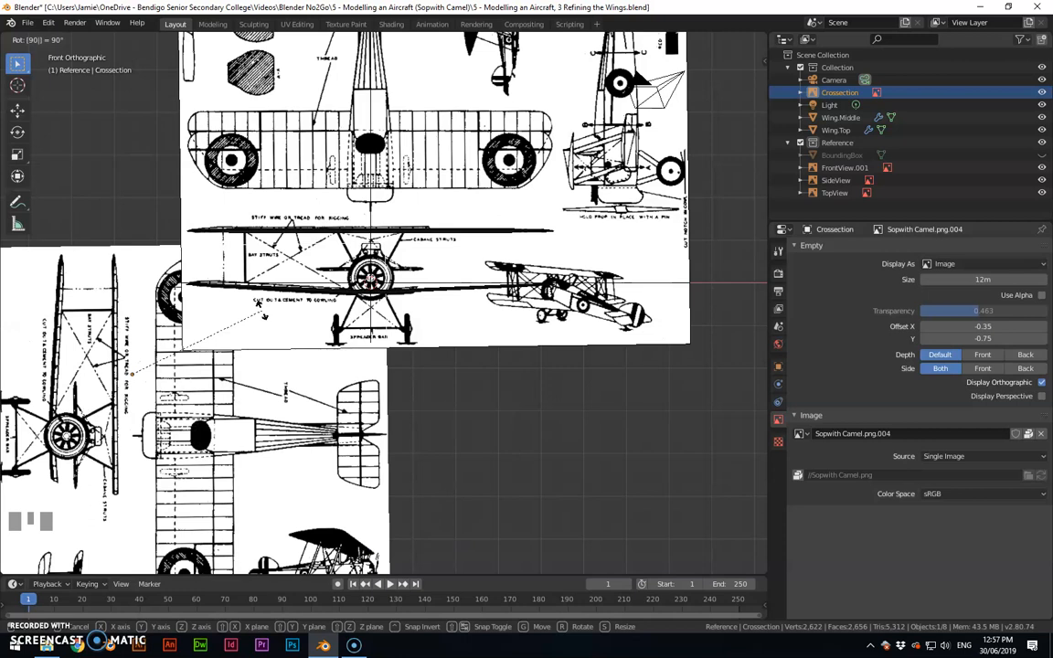
pyautogui.write('-')
pyautogui.rightClick(287, 300)
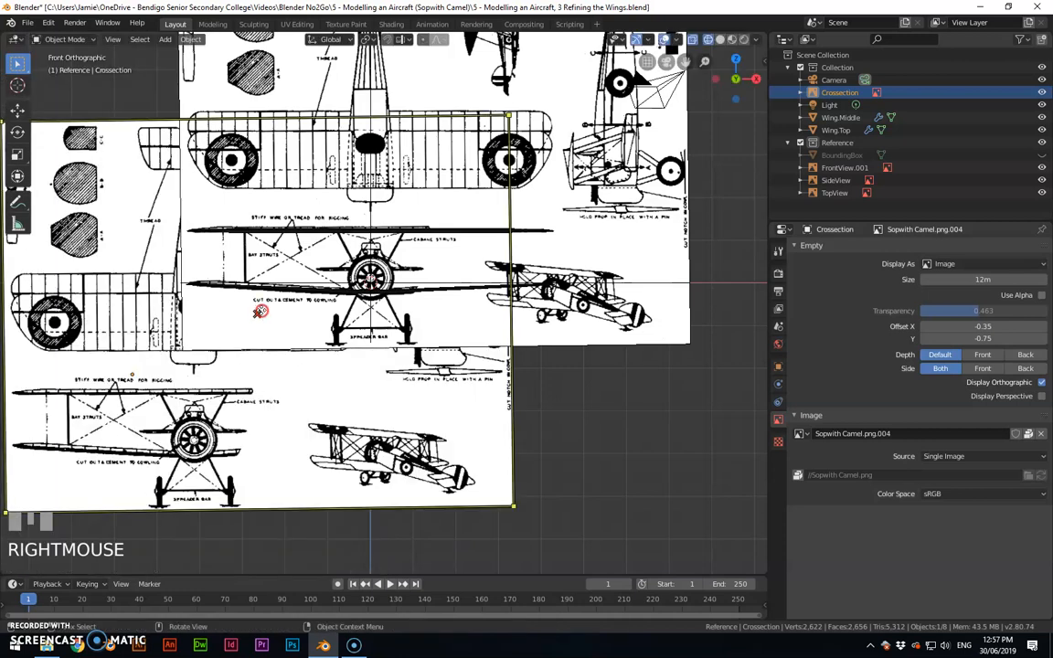
# Step: Rotate the Crossection image by 90° in front view
pyautogui.scroll(-3, 305, 305)
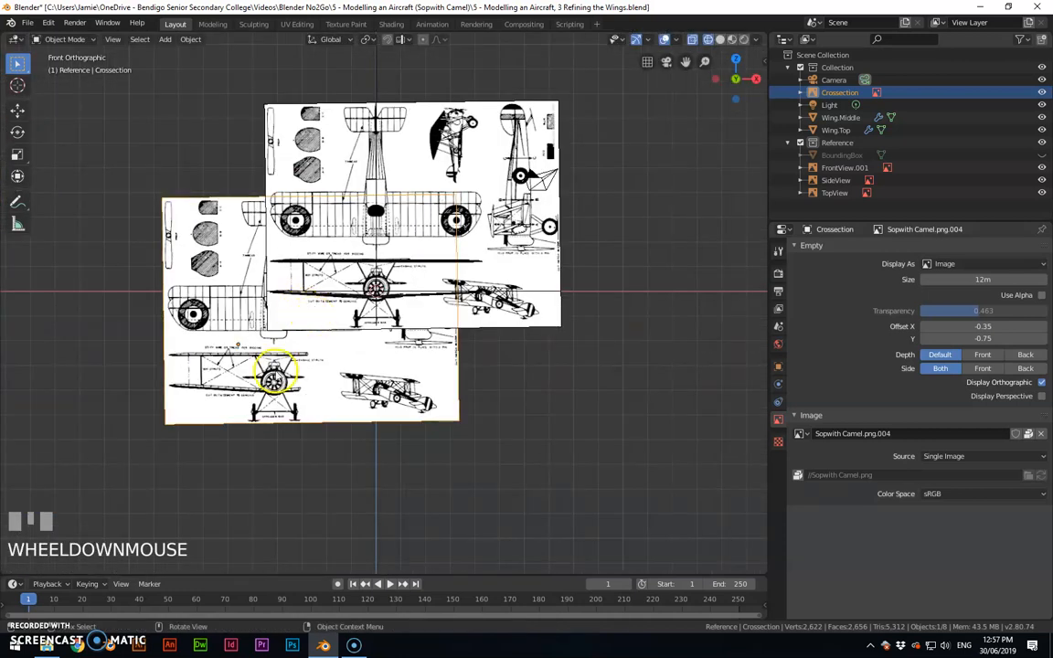
pyautogui.write('r90')
pyautogui.click(275, 373)
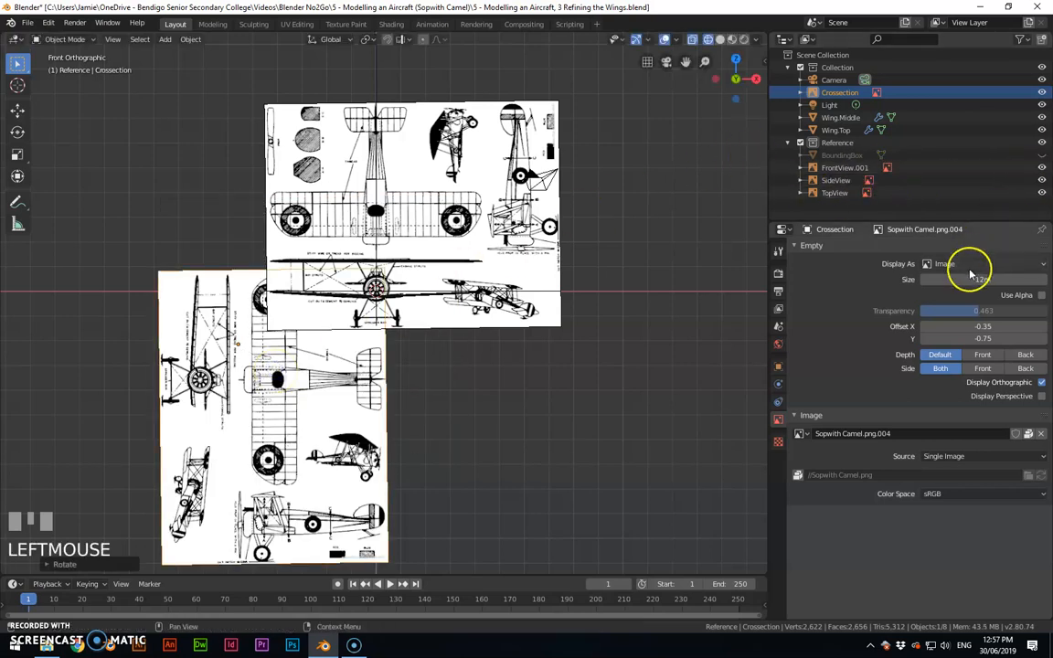
# Step: Enable alpha on the FrontView.001 image and move Crossection about 2.3 m along X and 1.03 m up, placing section A-A over the front-view fuselage
pyautogui.click(841, 168)
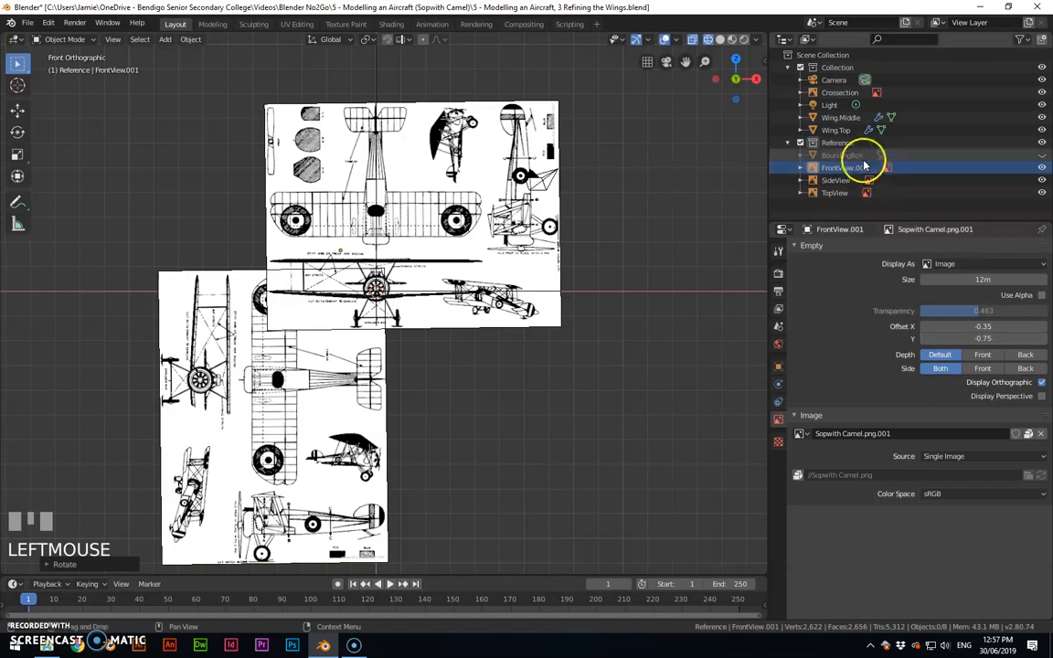
pyautogui.click(1041, 295)
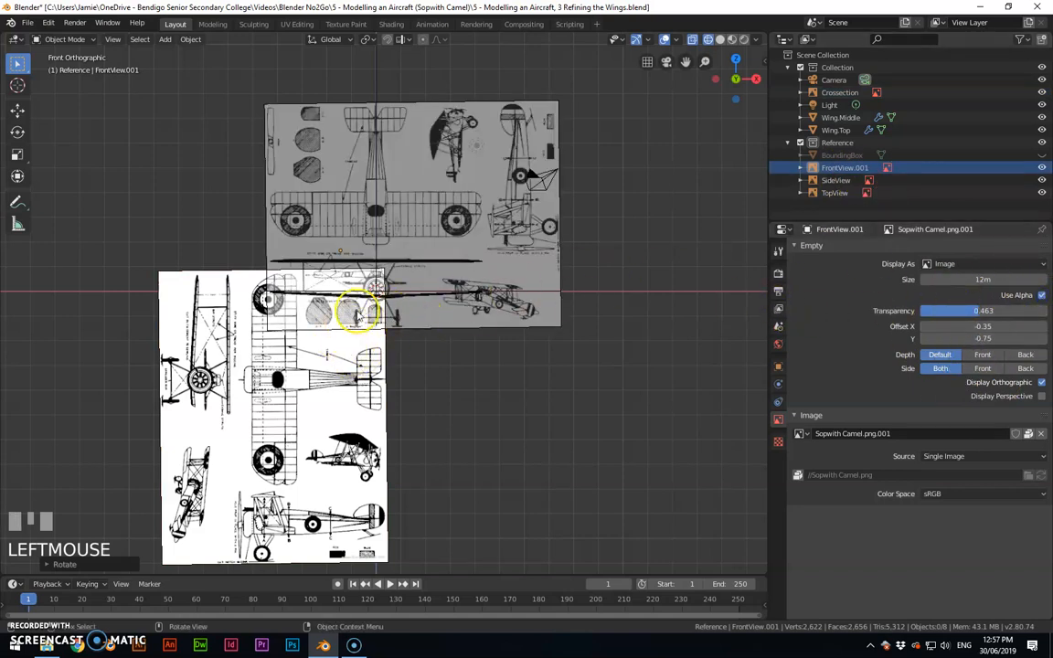
pyautogui.click(833, 93)
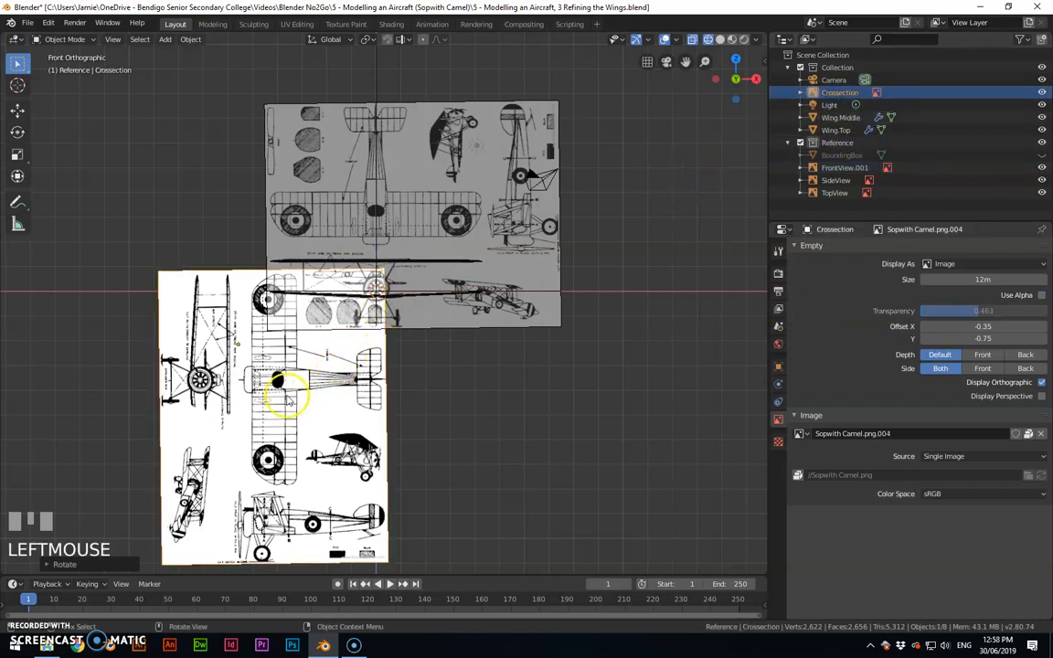
pyautogui.scroll(1, 354, 297)
pyautogui.scroll(2, 356, 298)
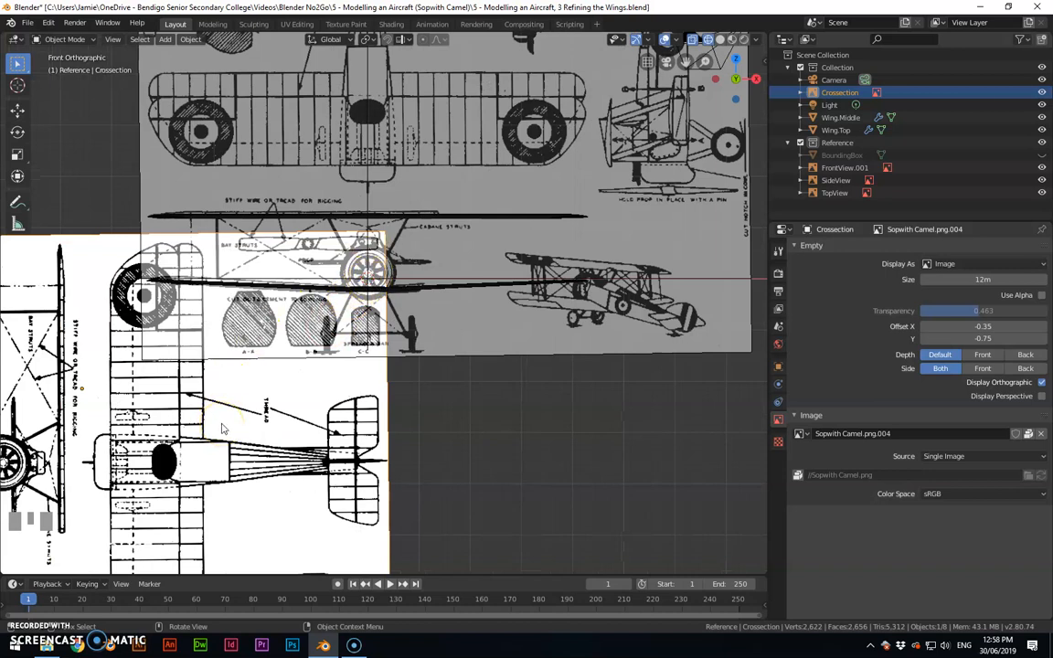
pyautogui.press('g')
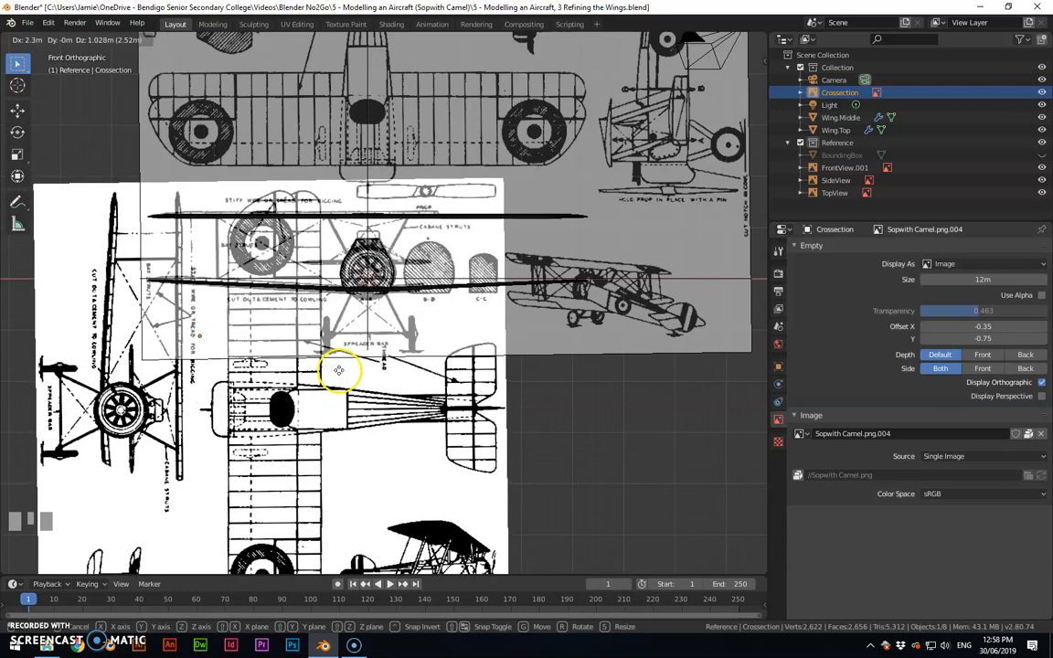
pyautogui.click(339, 370)
# Step: Nudge the Crossection image in small moves until section A-A lines up with the cowling outline in the front view
pyautogui.scroll(6, 368, 255)
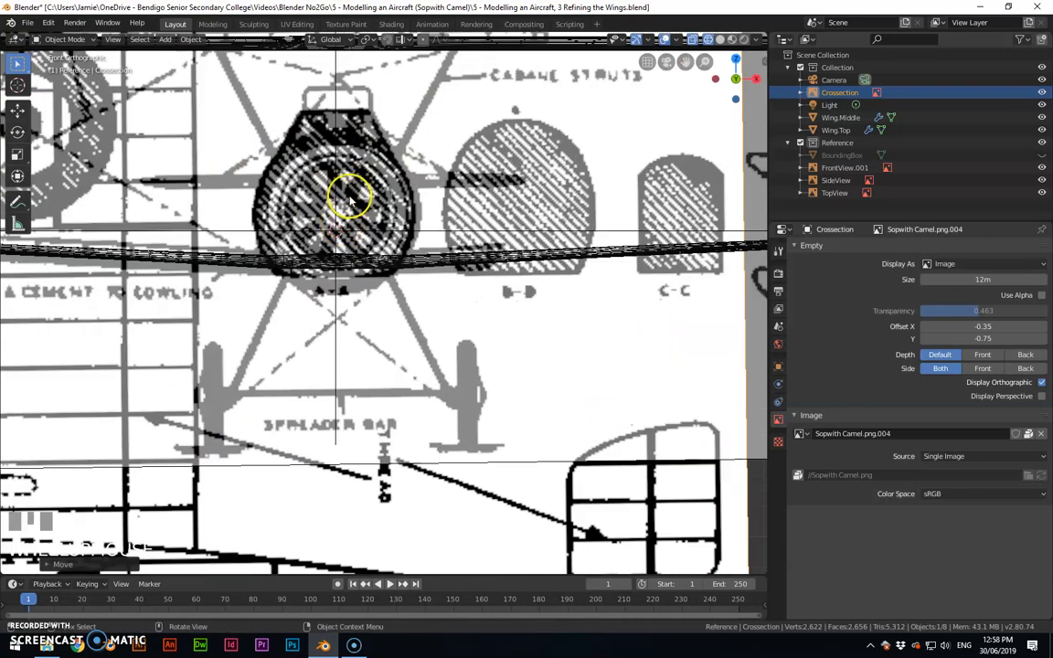
pyautogui.press('g')
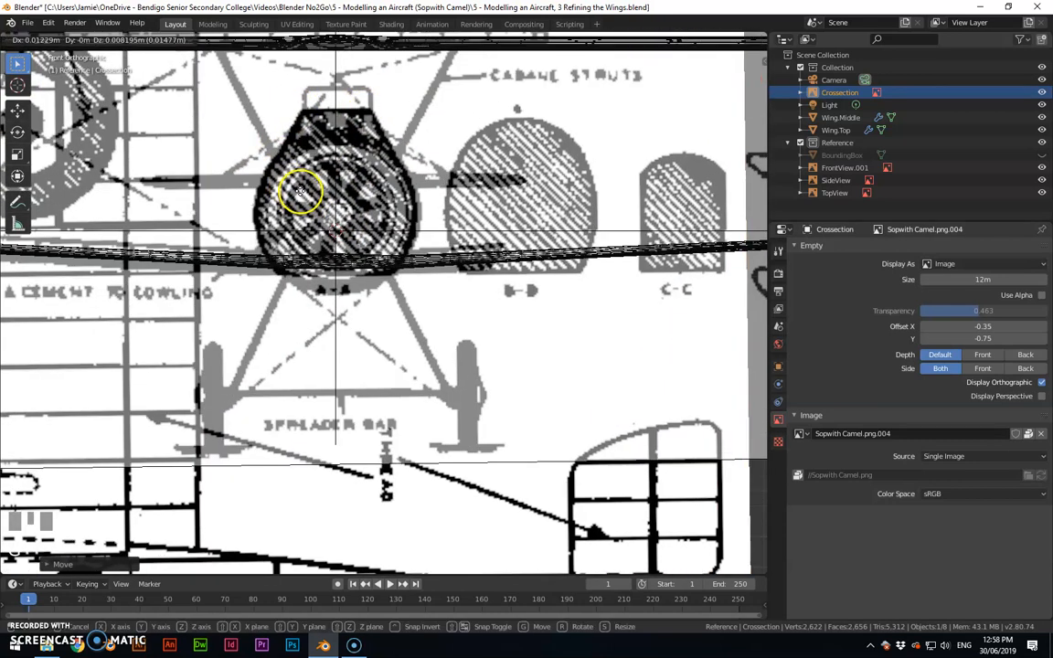
pyautogui.click(301, 192)
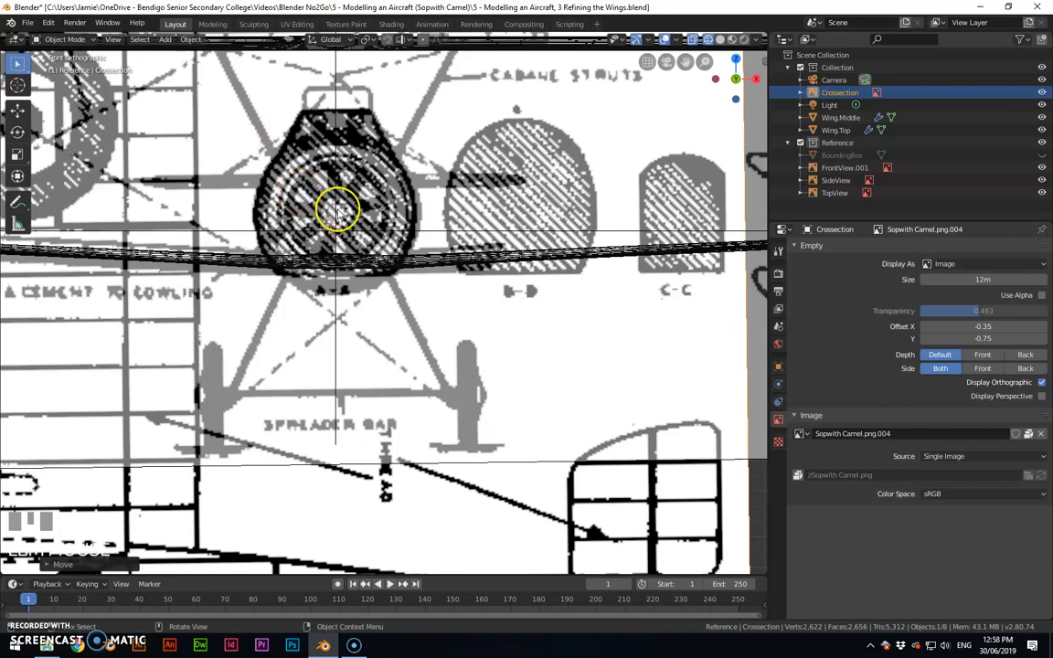
pyautogui.press('g')
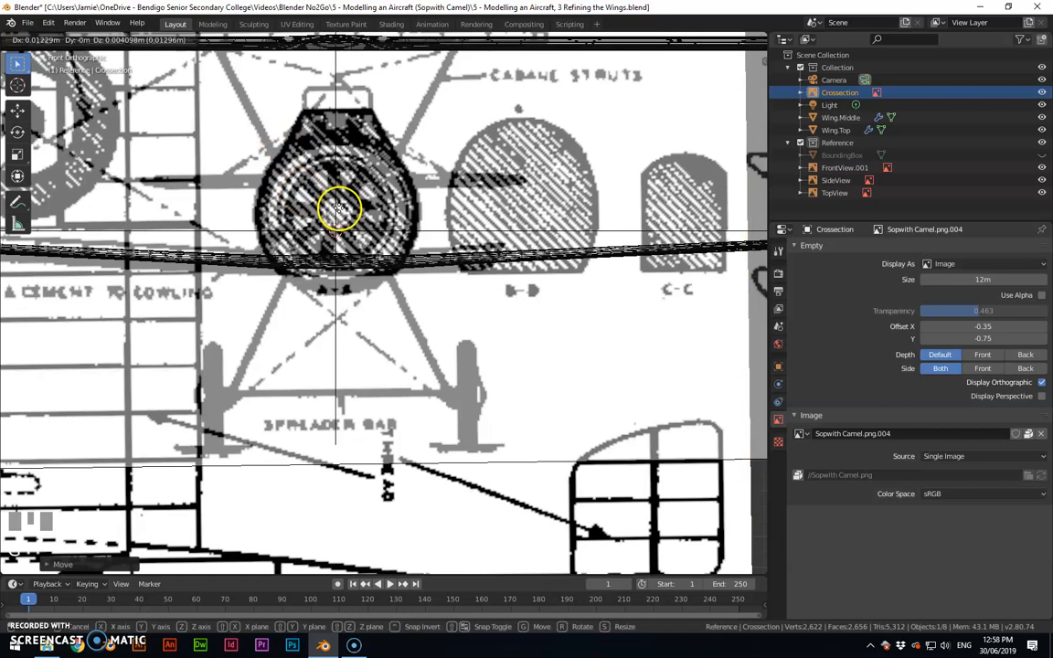
pyautogui.click(337, 207)
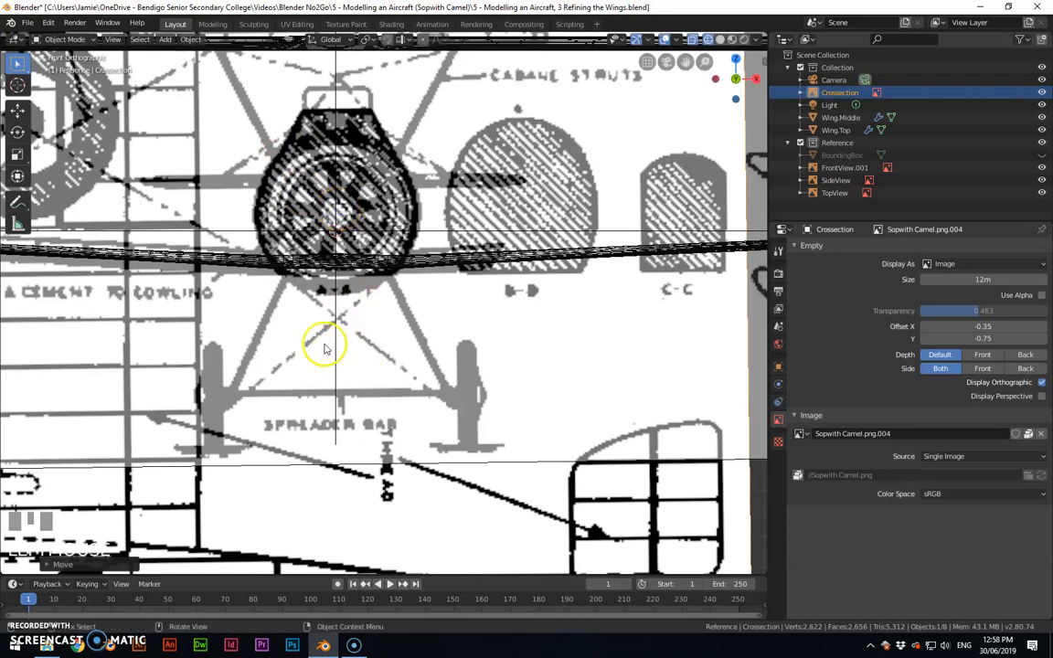
pyautogui.press('g')
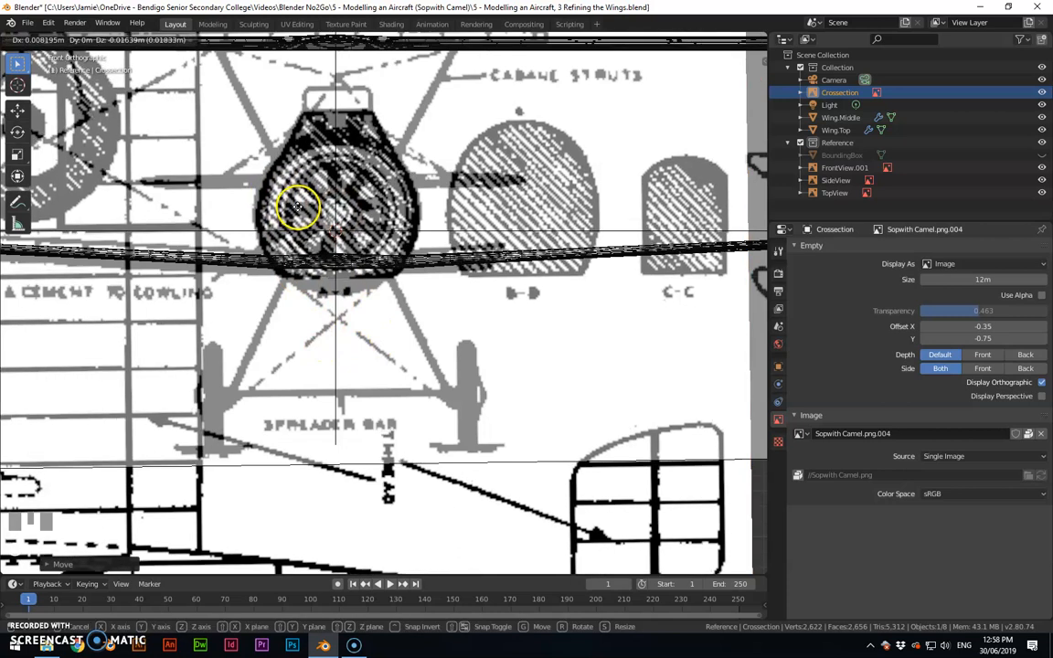
pyautogui.click(297, 203)
pyautogui.scroll(-4, 538, 309)
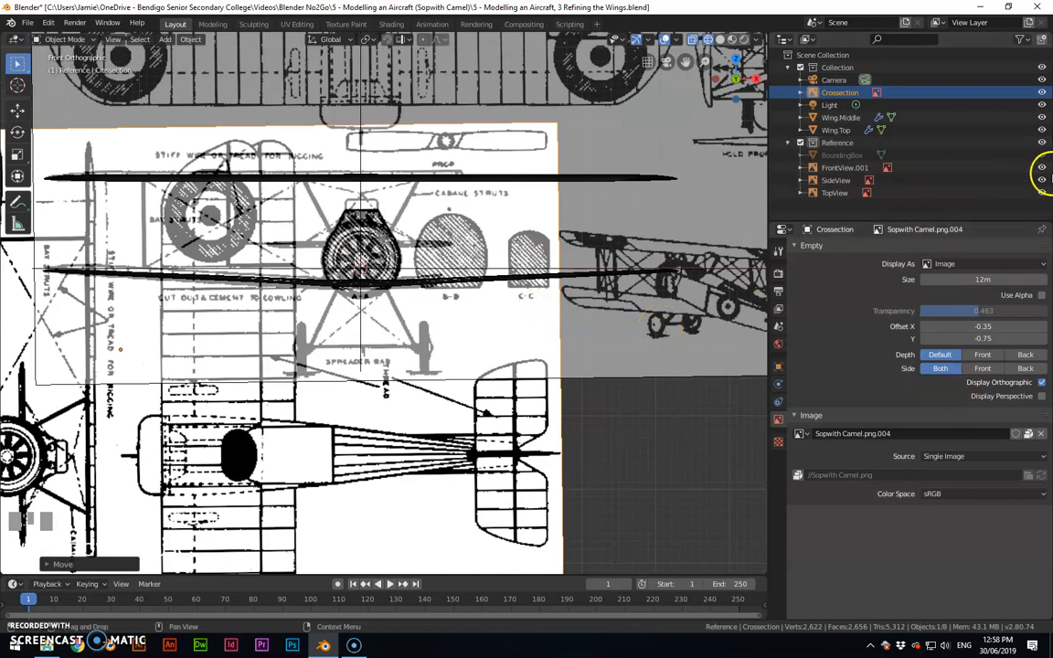
# Step: Rename the FrontView.001 image to FrontView, and briefly hide it to check the aligned cross-sections
pyautogui.click(866, 167)
pyautogui.doubleClick(866, 167)
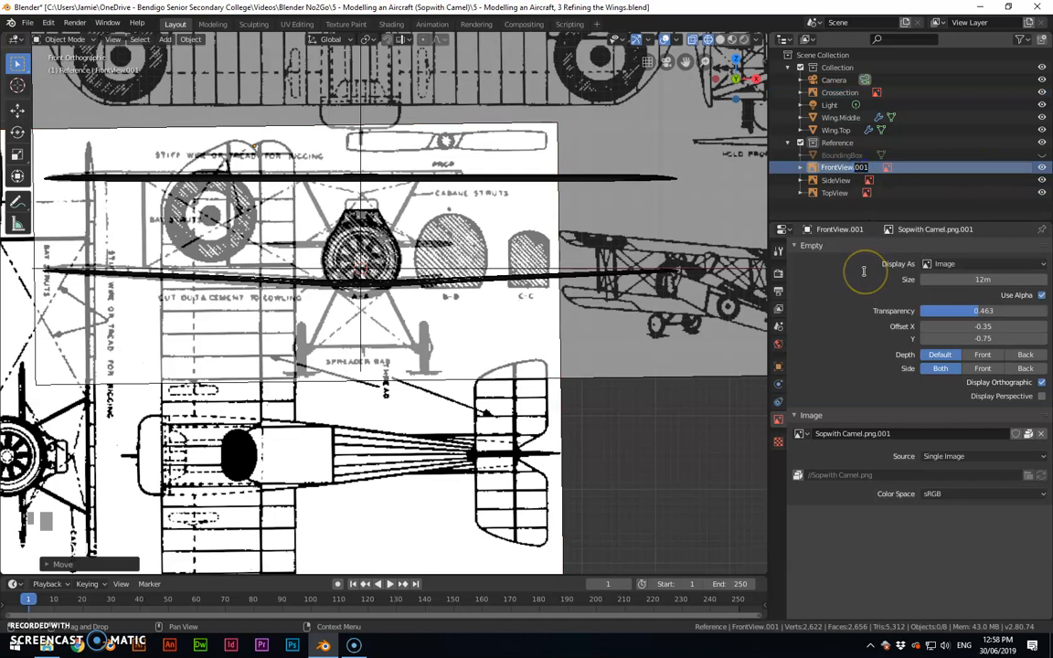
pyautogui.click(1047, 176)
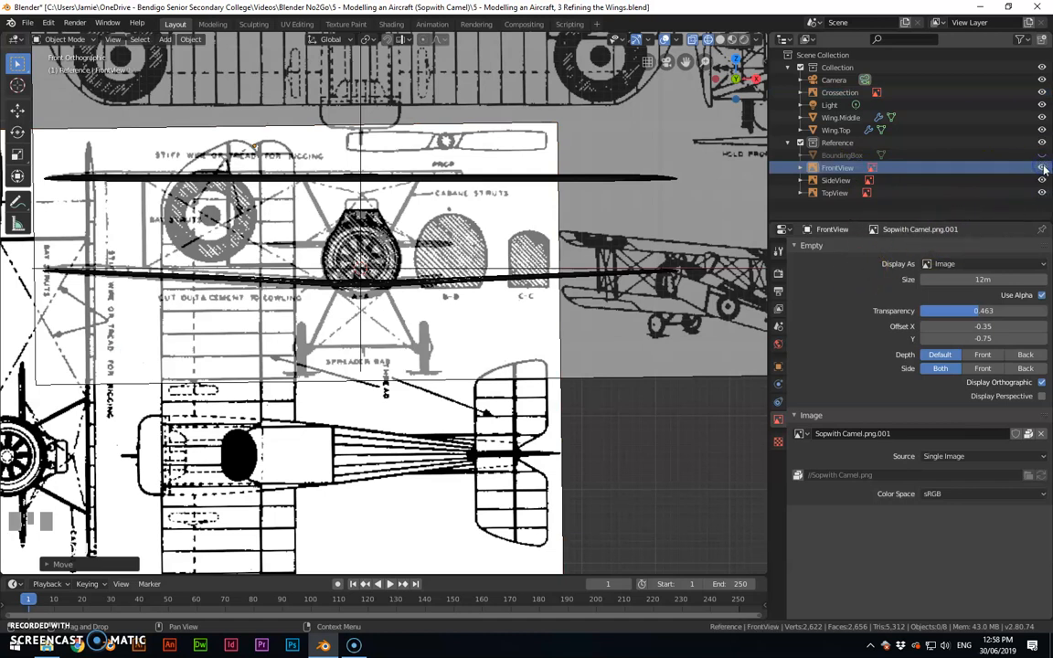
pyautogui.click(1042, 169)
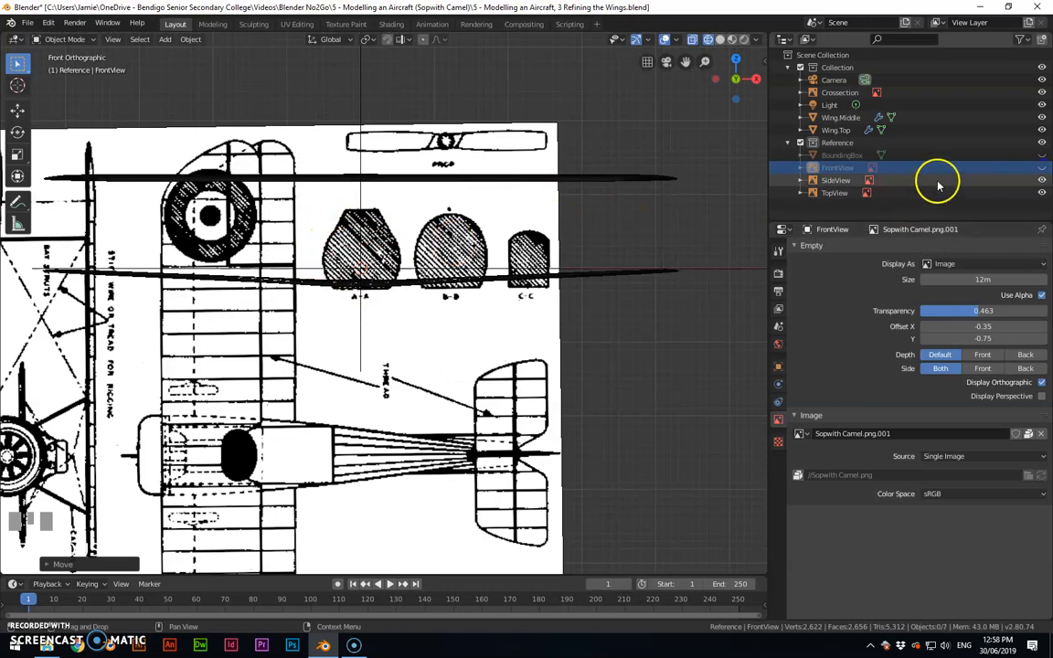
pyautogui.click(1042, 168)
# Step: In right side view, add a mesh cube, move it from the Reference collection into the main Collection, and select it
pyautogui.moveTo(592, 235); pyautogui.dragTo(631, 249, button='middle')
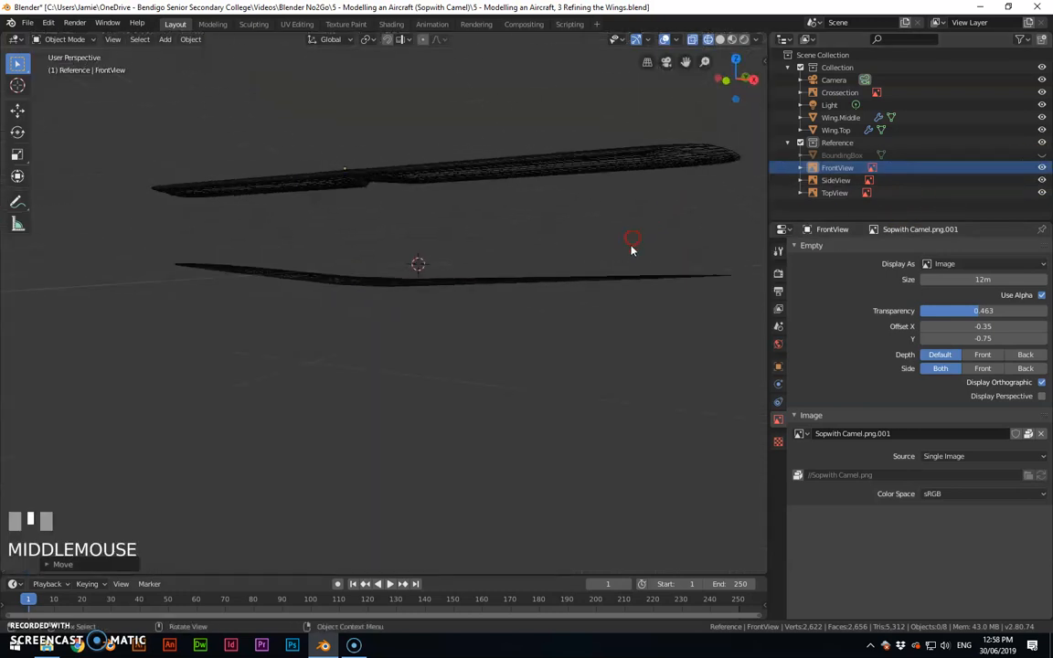
pyautogui.press('KP_3')
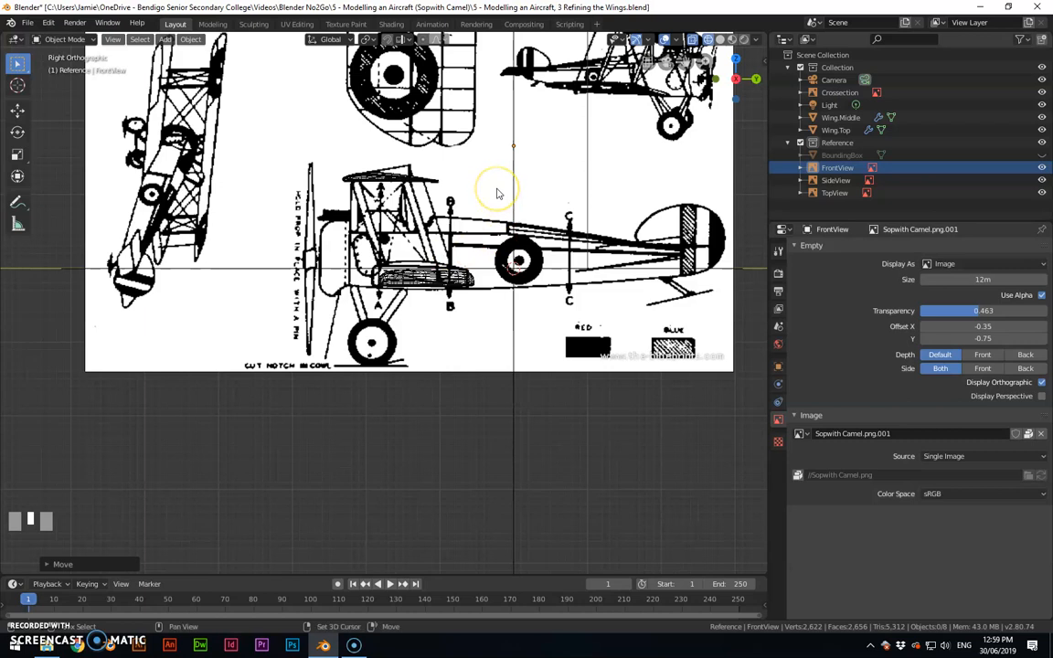
pyautogui.hotkey('shift', 'a')
pyautogui.moveTo(462, 189)
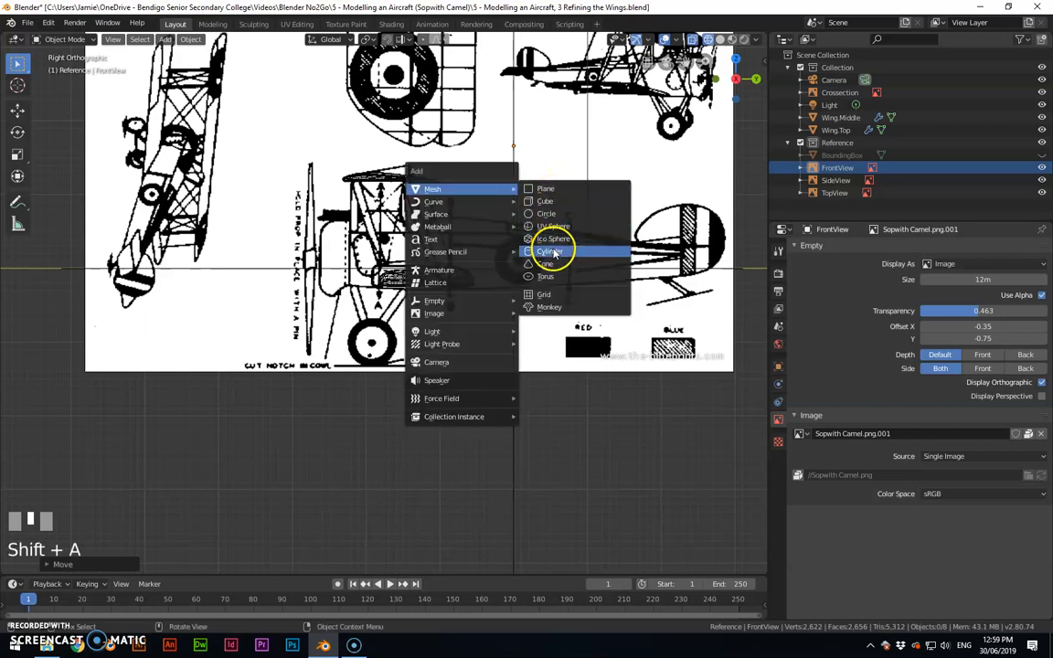
pyautogui.click(544, 202)
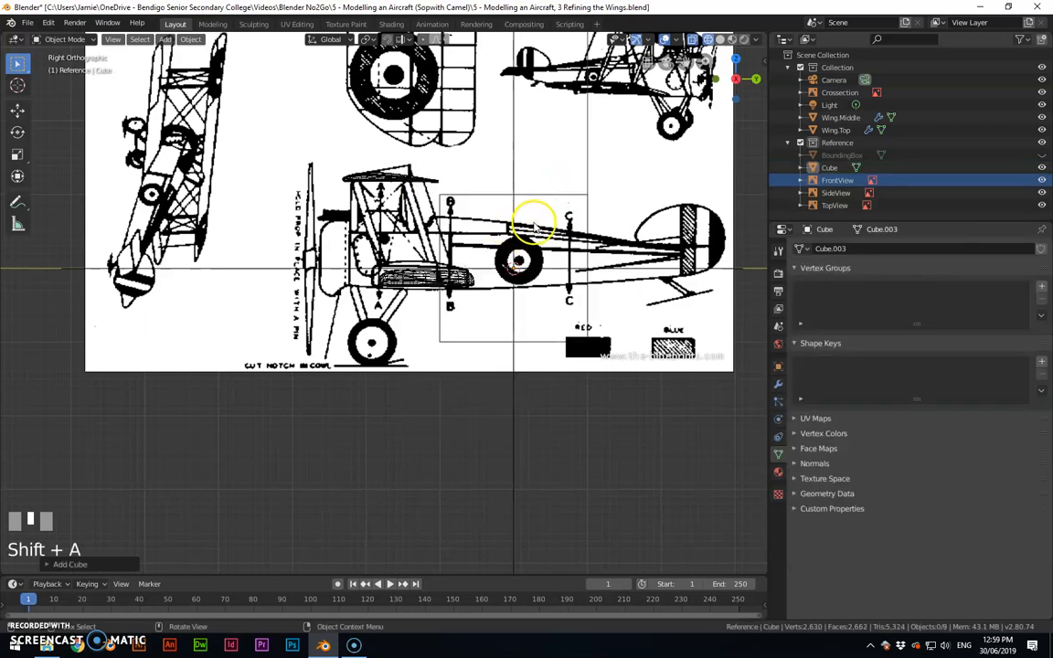
pyautogui.click(567, 197)
pyautogui.moveTo(828, 167); pyautogui.dragTo(832, 68)
pyautogui.click(816, 105)
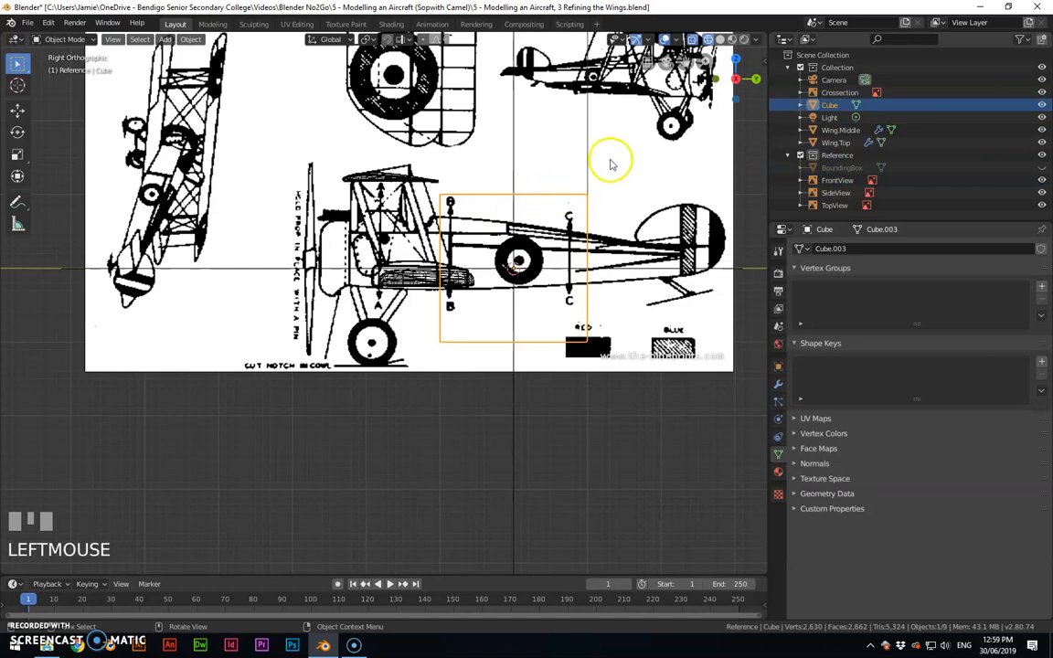
# Step: Scale the cube down to roughly the fuselage height and move it about 0.31 m forward, with its front face on section line B-B
pyautogui.press('s')
pyautogui.click(541, 192)
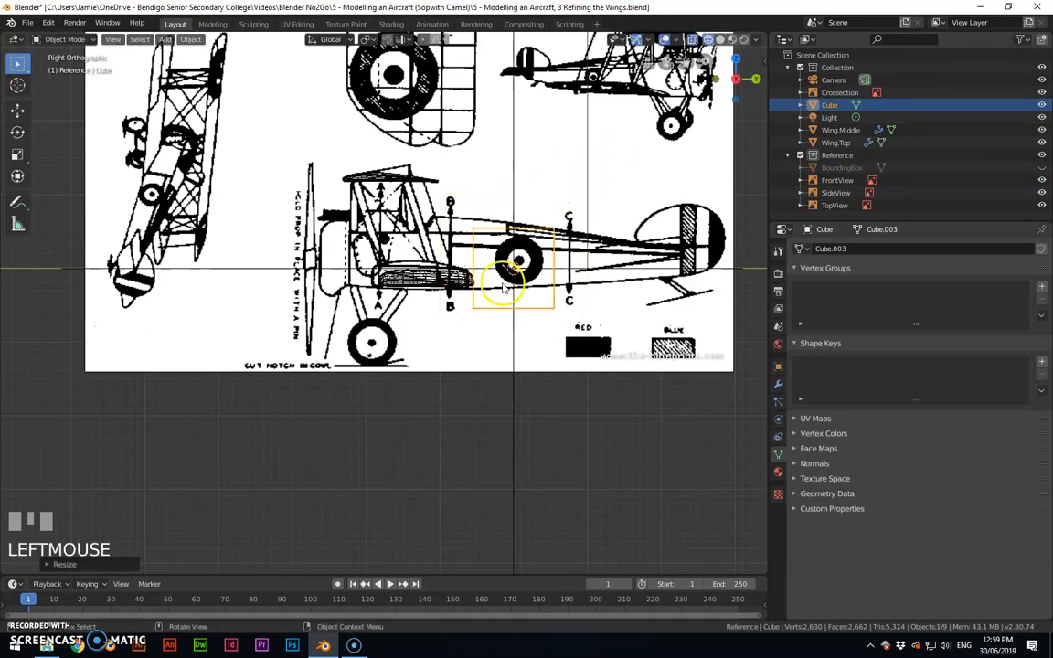
pyautogui.press('g')
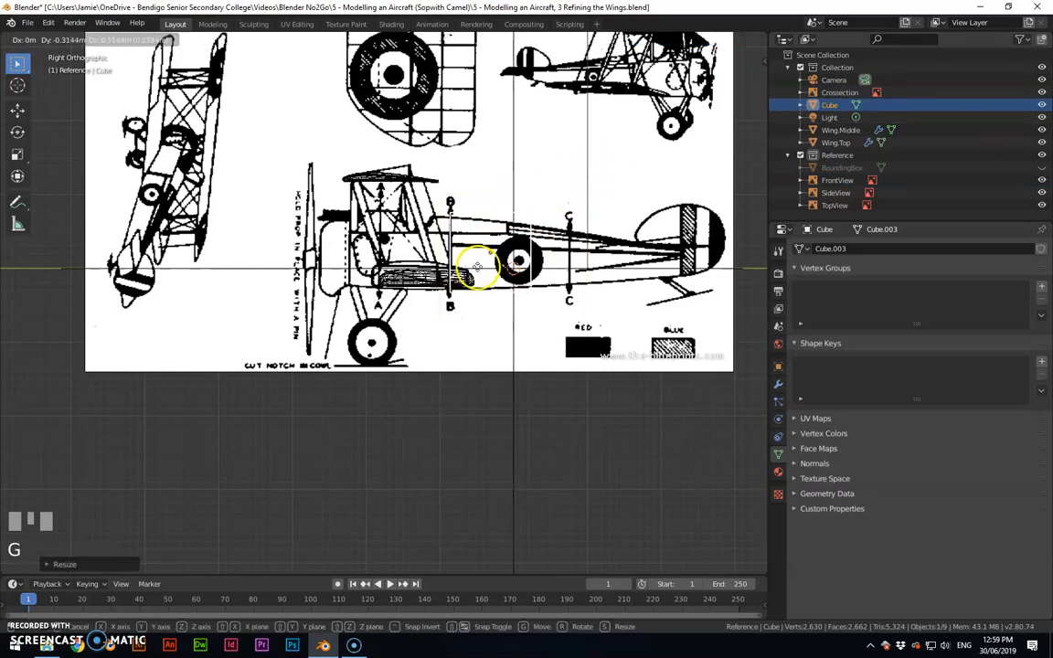
pyautogui.click(481, 271)
# Step: Enable alpha on the SideView and TopView reference images
pyautogui.click(833, 192)
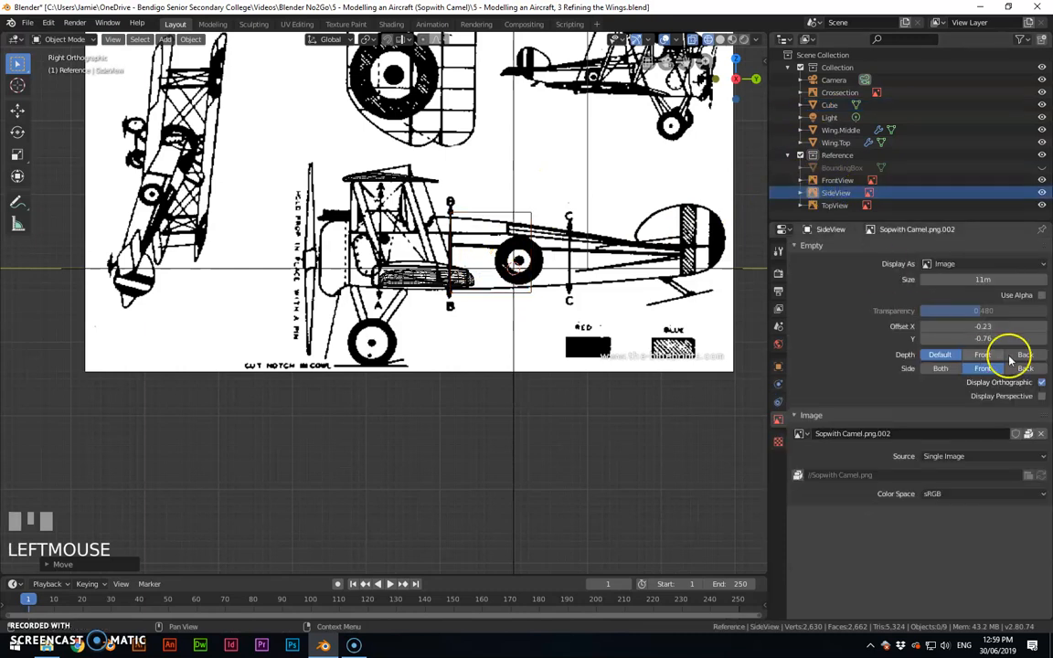
pyautogui.click(1042, 294)
pyautogui.click(838, 207)
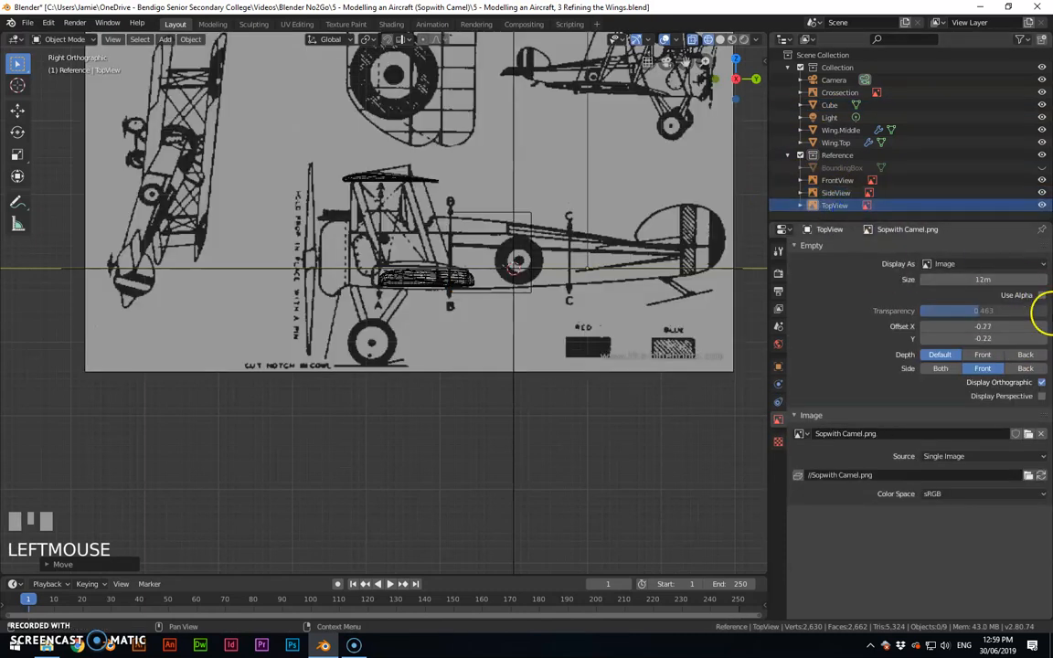
pyautogui.click(1041, 294)
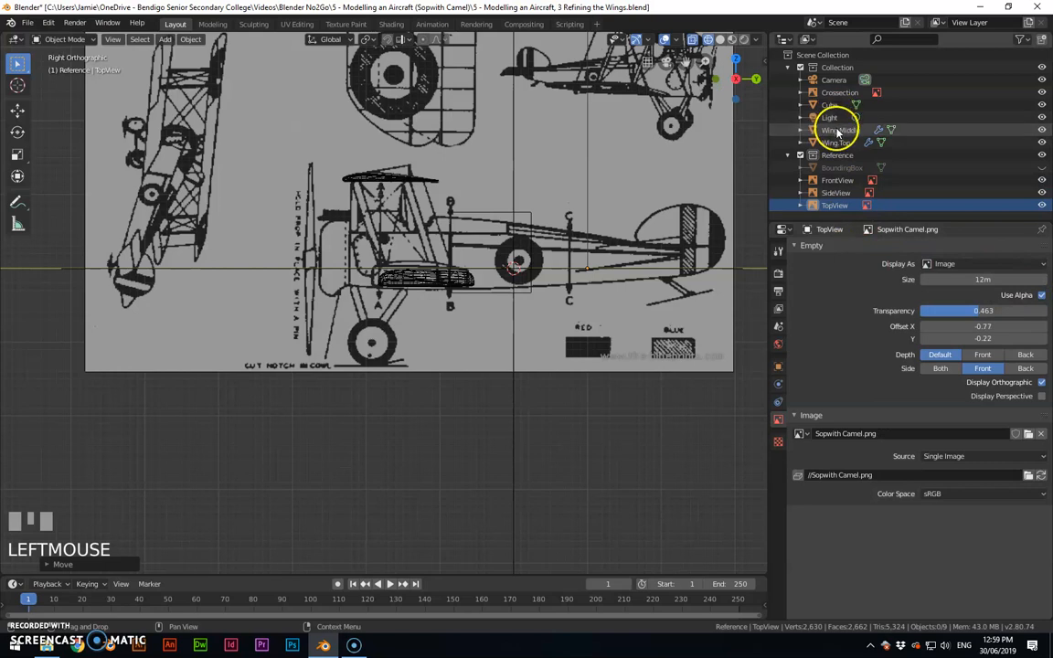
# Step: In Edit Mode, scale the cube's mesh to about 0.94 and move it to fit the fuselage outline at section line B-B
pyautogui.click(829, 105)
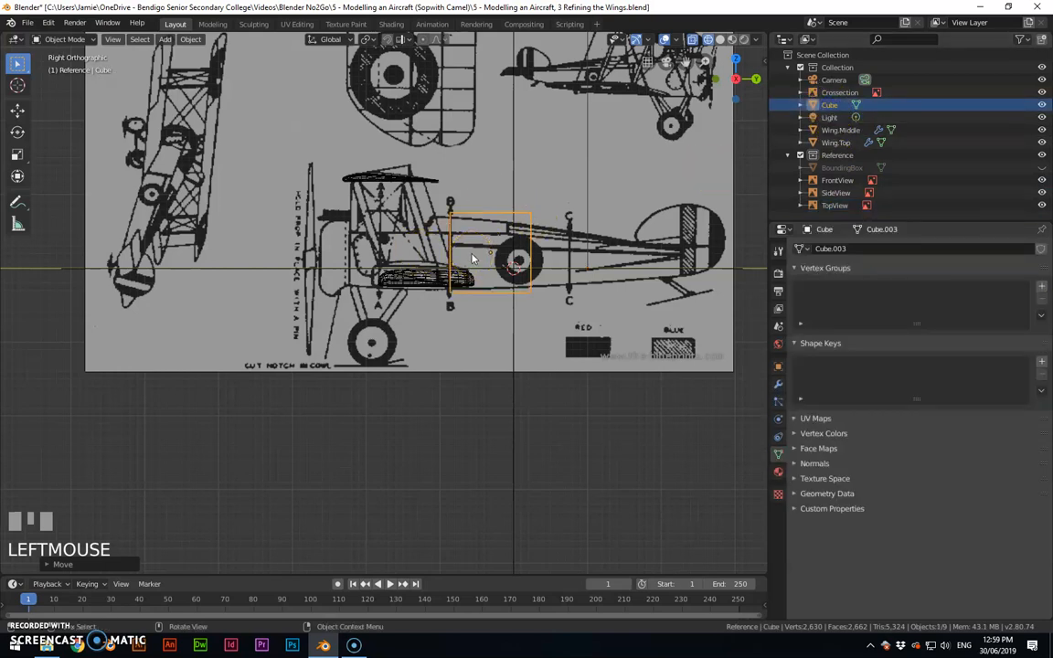
pyautogui.press('Tab')
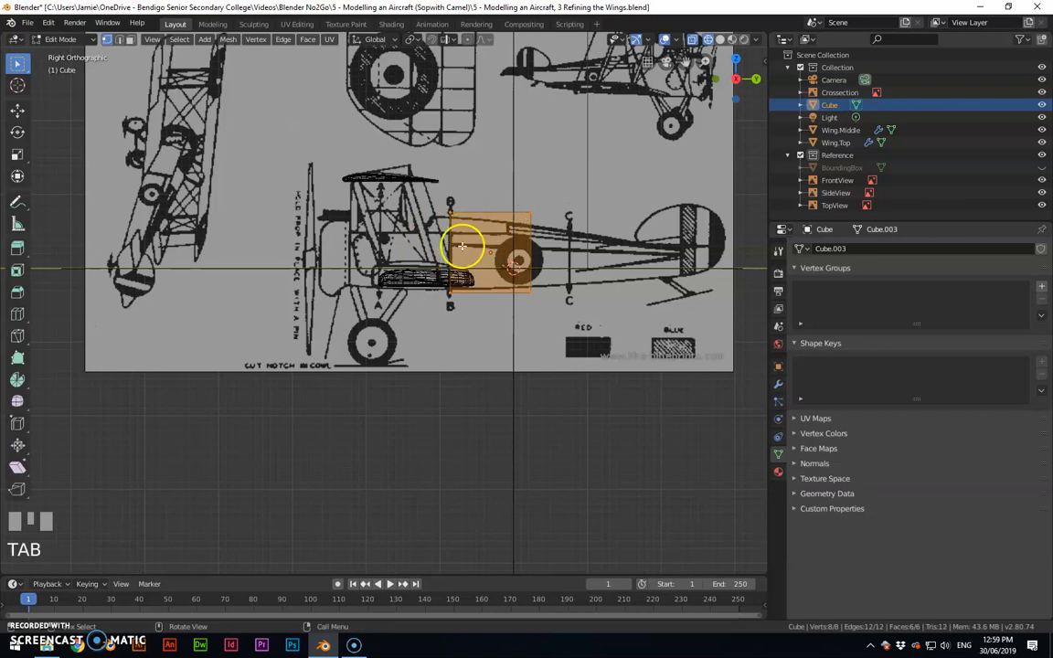
pyautogui.scroll(2, 444, 228)
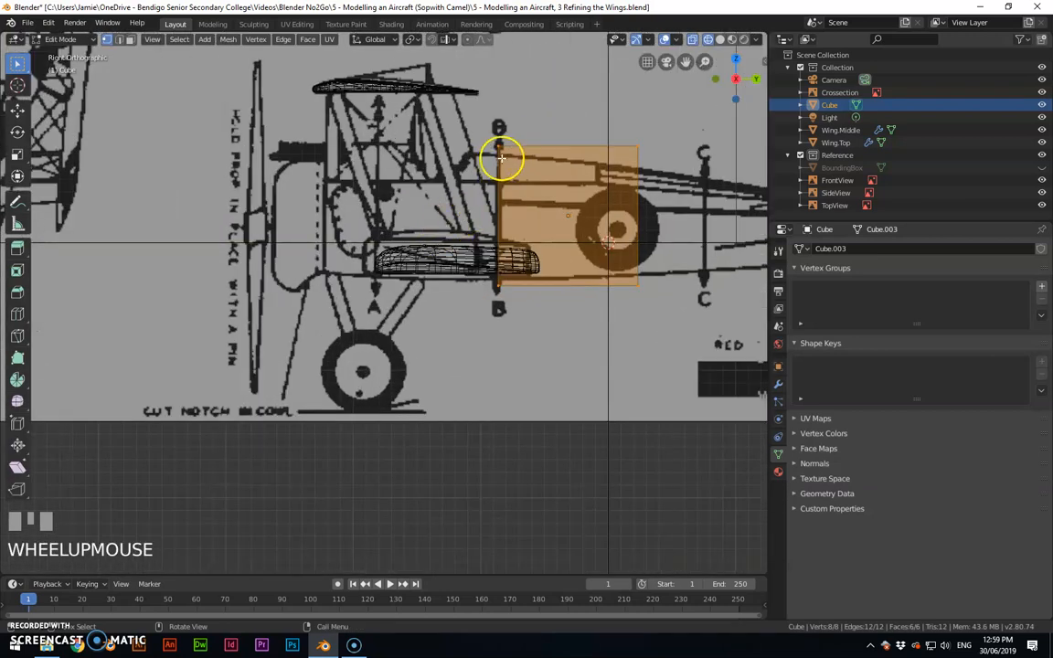
pyautogui.press('g')
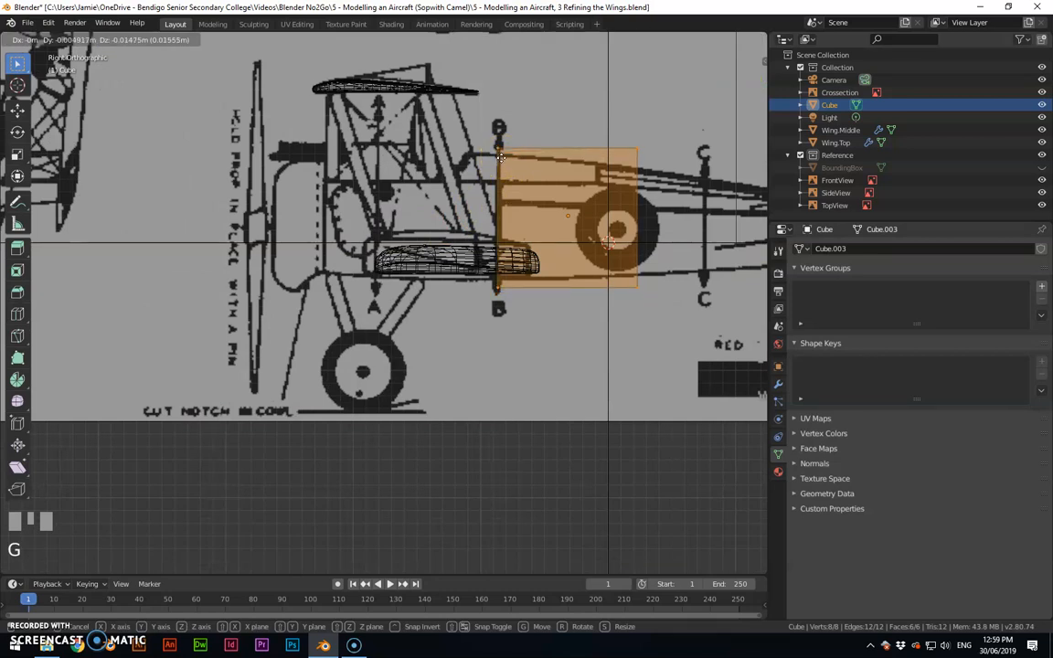
pyautogui.click(503, 167)
pyautogui.press('s')
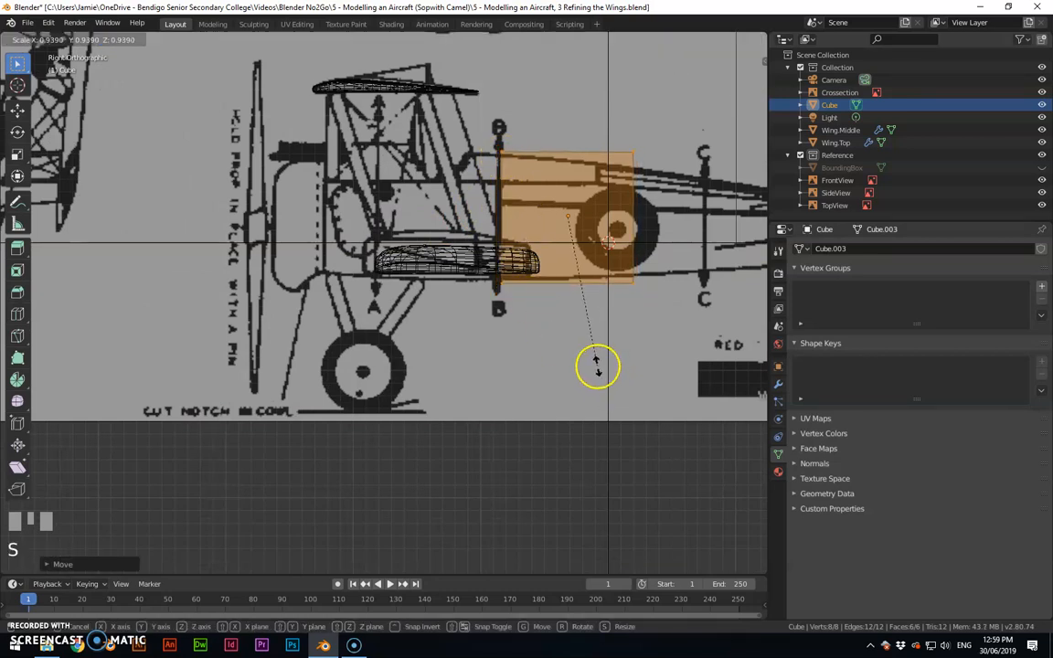
pyautogui.click(597, 366)
pyautogui.press('g')
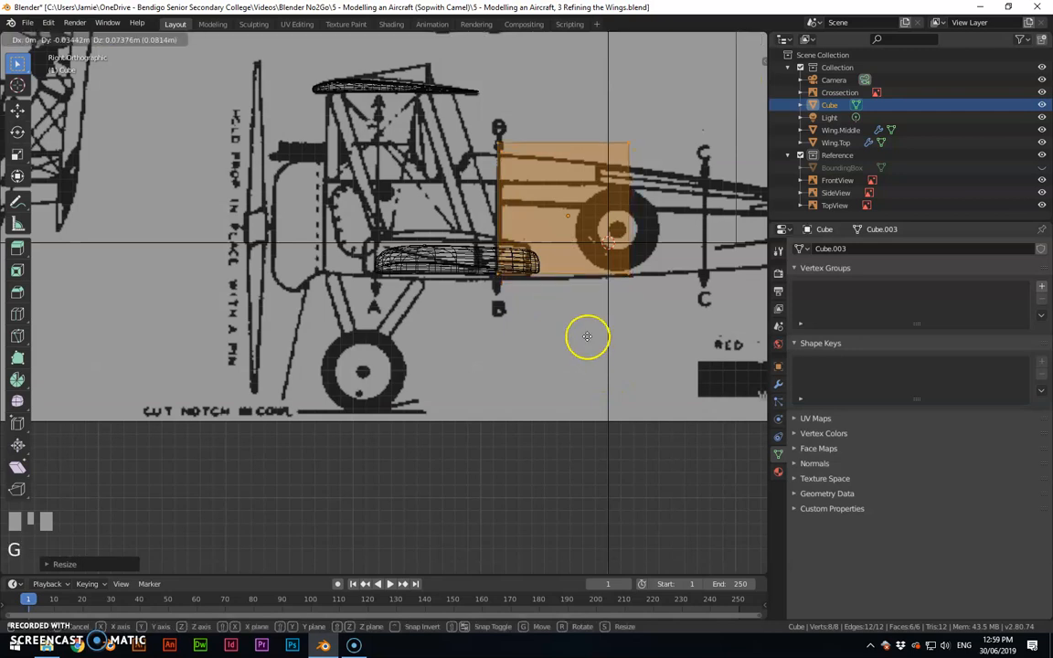
pyautogui.click(587, 336)
# Step: Lower the cube's top front edge along Z to the fuselage outline at section line B-B
pyautogui.moveTo(485, 118); pyautogui.dragTo(507, 165)
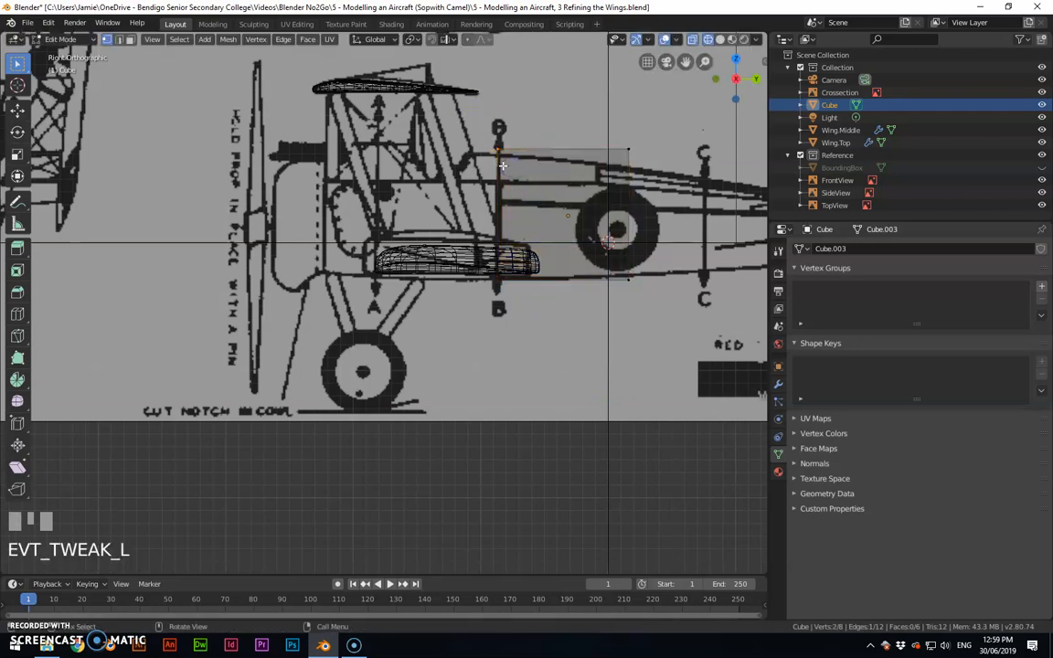
pyautogui.press('g')
pyautogui.press('z')
pyautogui.click(499, 171)
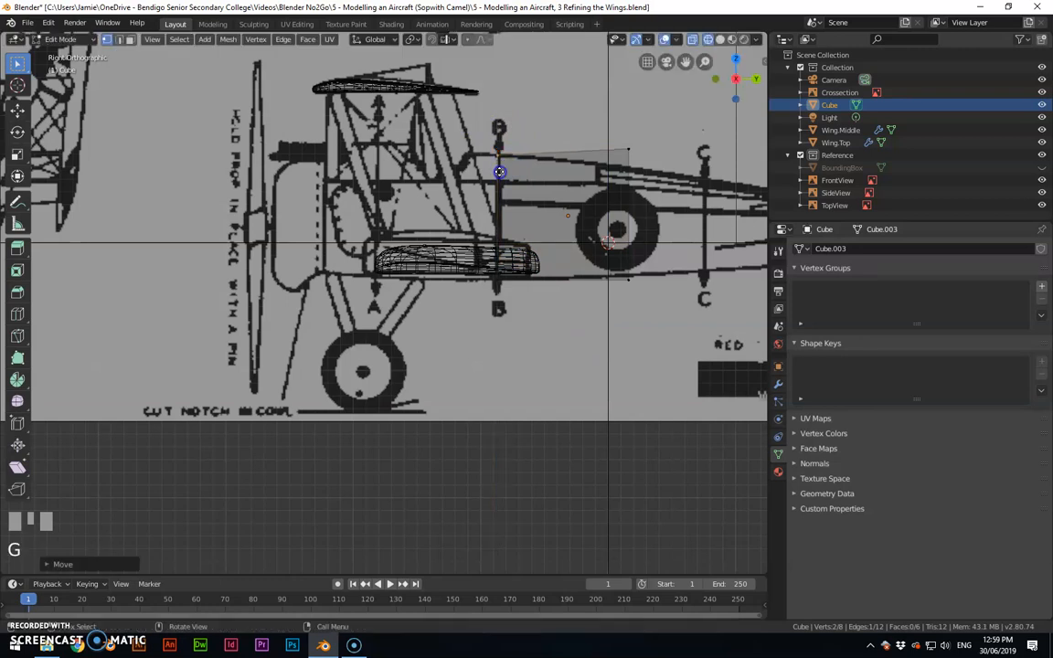
pyautogui.moveTo(579, 108); pyautogui.dragTo(667, 175)
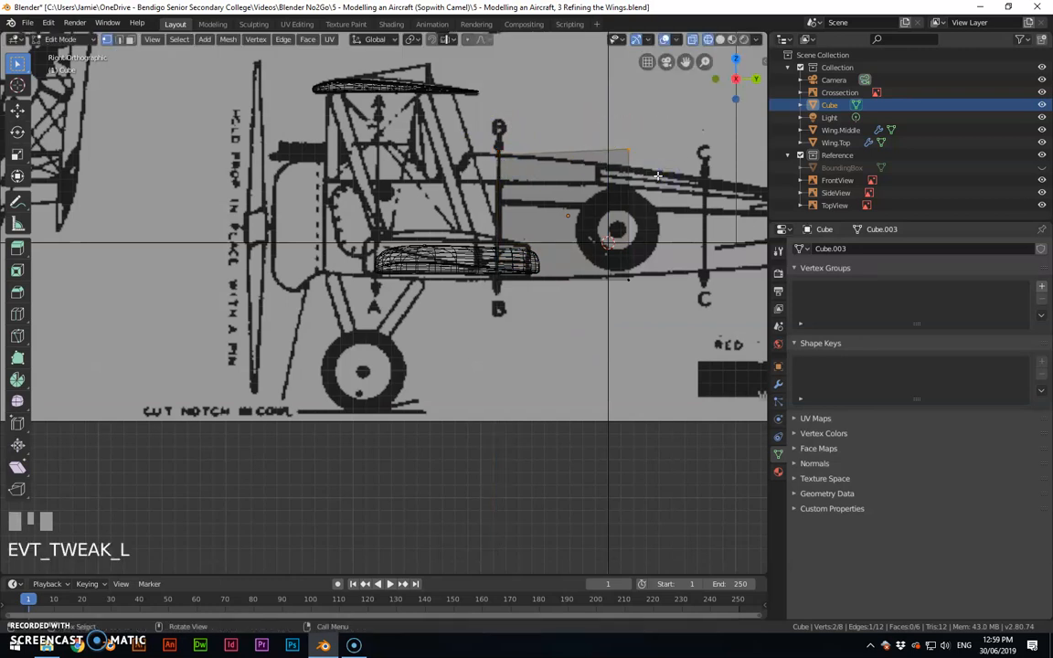
pyautogui.press('g')
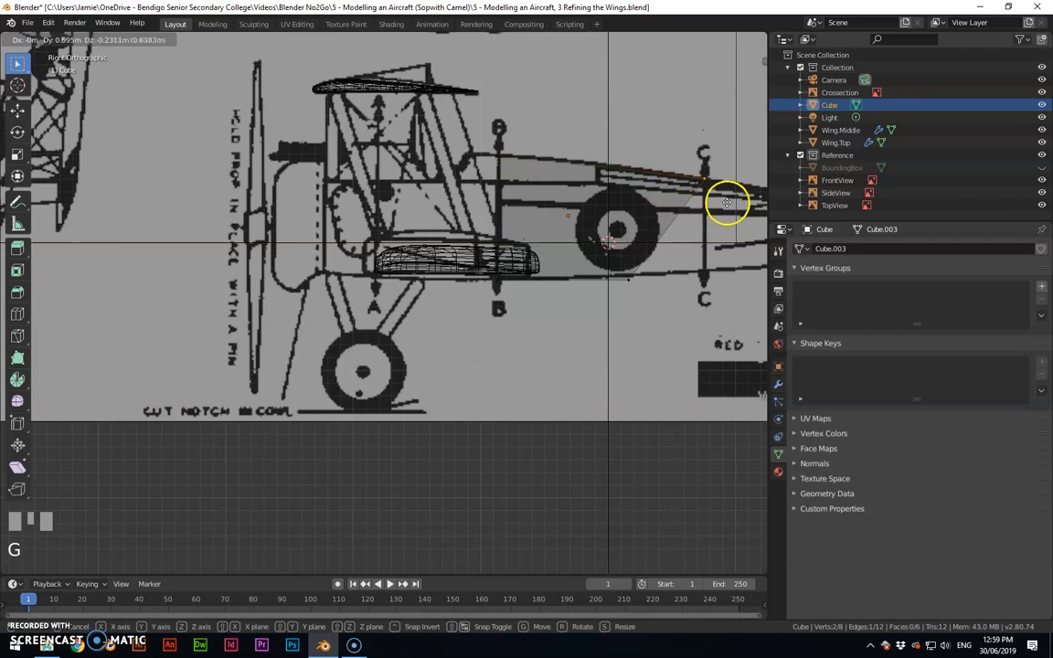
pyautogui.rightClick(726, 202)
# Step: Move the cube's rear face back to section line C-C and scale it down to fit the fuselage height there
pyautogui.moveTo(579, 115); pyautogui.dragTo(676, 296)
pyautogui.press('g')
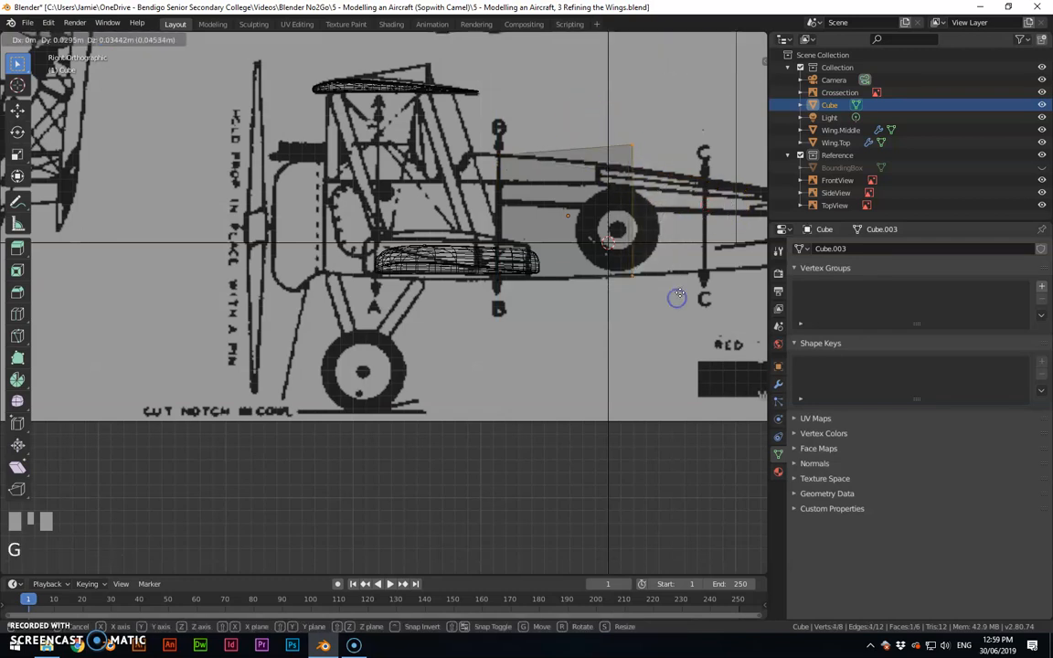
pyautogui.click(746, 305)
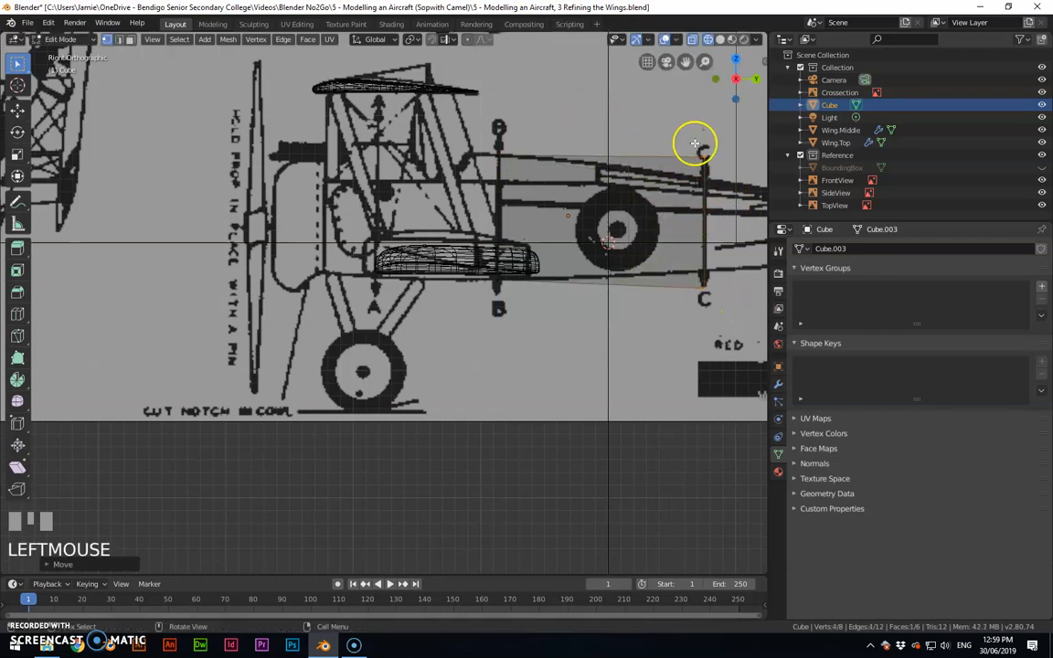
pyautogui.press('s')
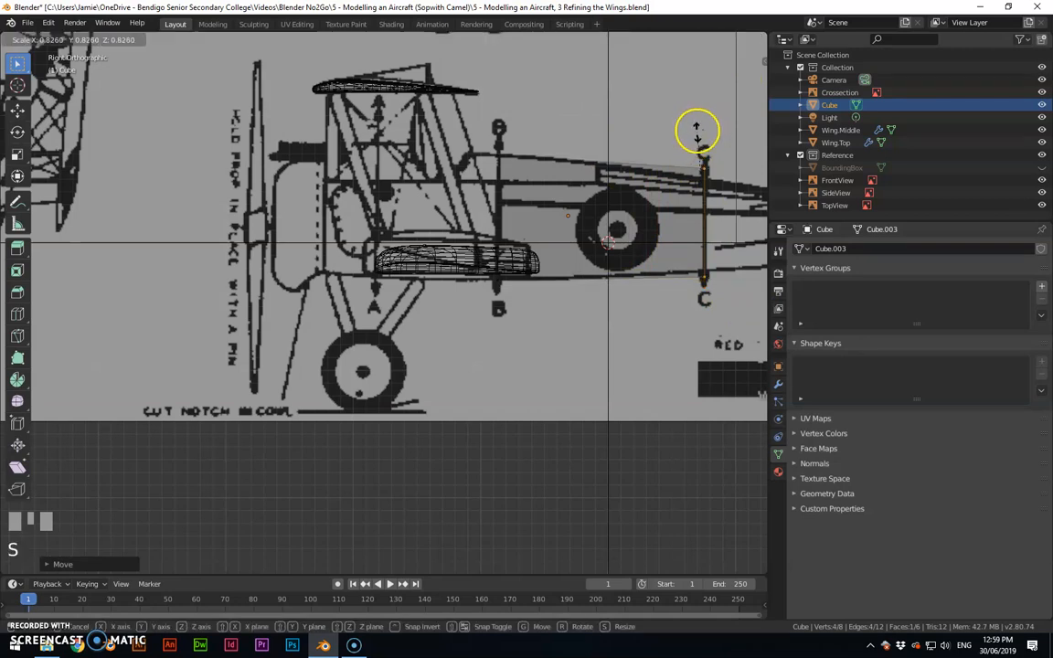
pyautogui.click(695, 147)
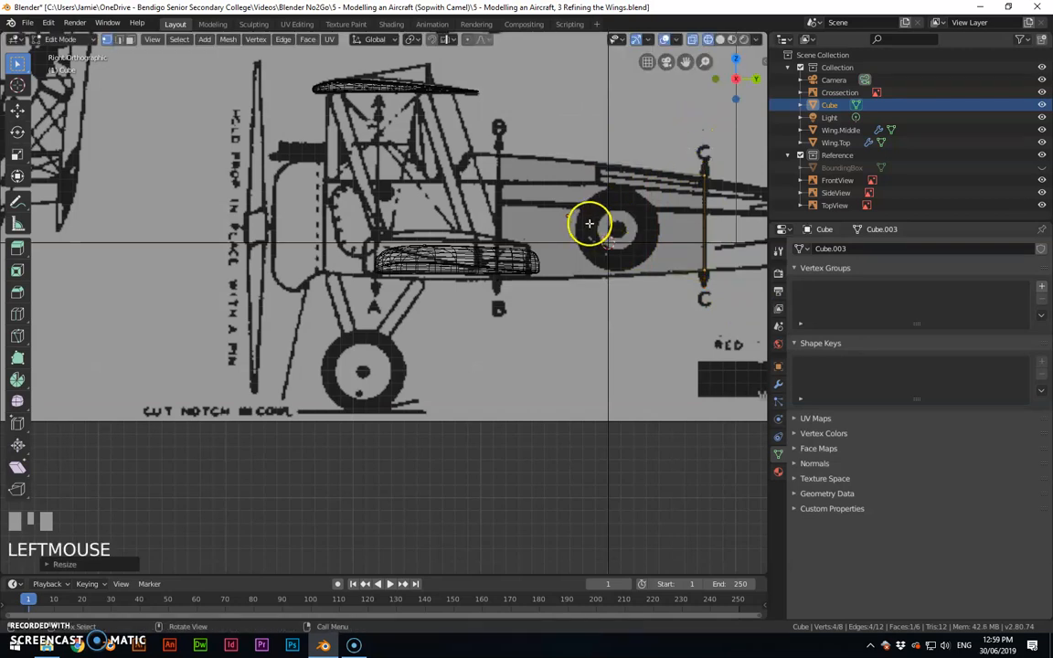
# Step: Hide the FrontView image and compare the cube with the cross-section drawings in front view
pyautogui.scroll(-3, 590, 224)
pyautogui.moveTo(585, 224); pyautogui.dragTo(621, 273, button='middle')
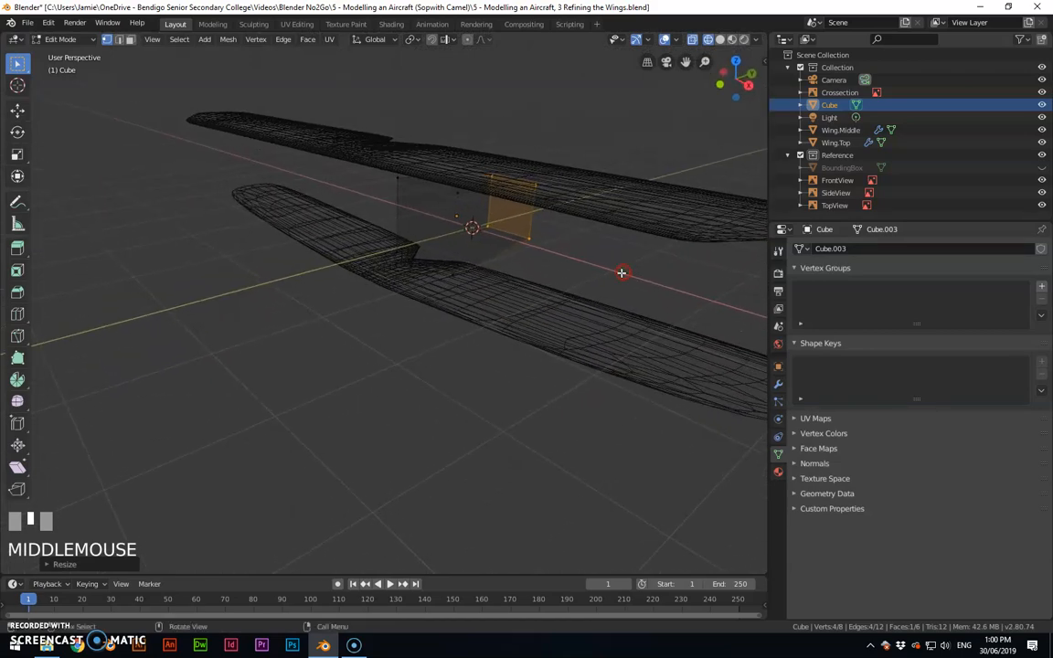
pyautogui.press('KP_7')
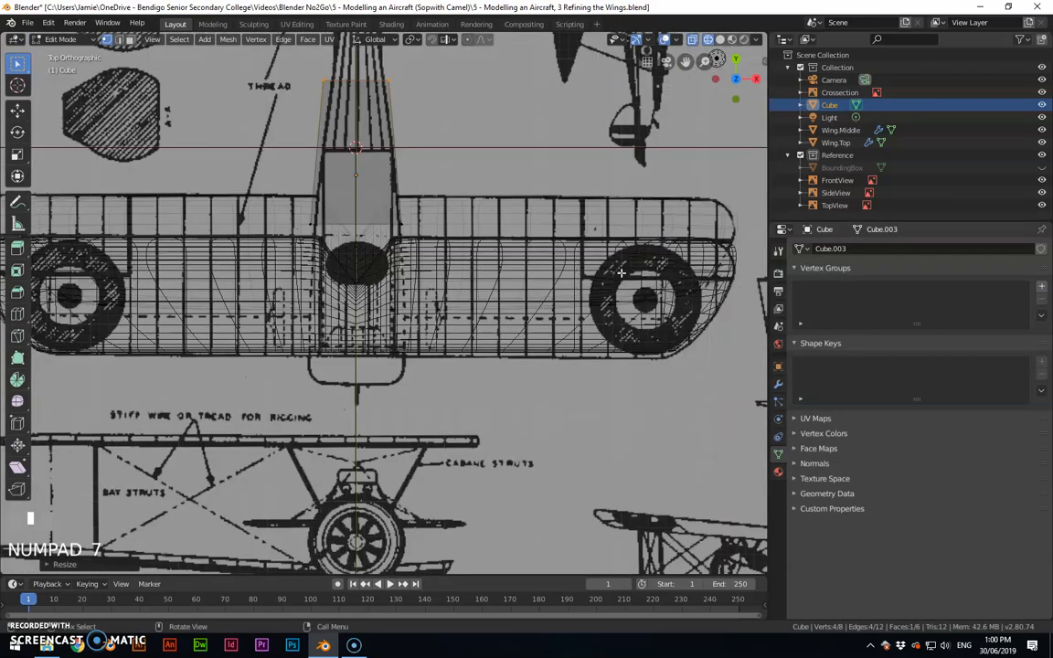
pyautogui.press('KP_3')
pyautogui.press('KP_1')
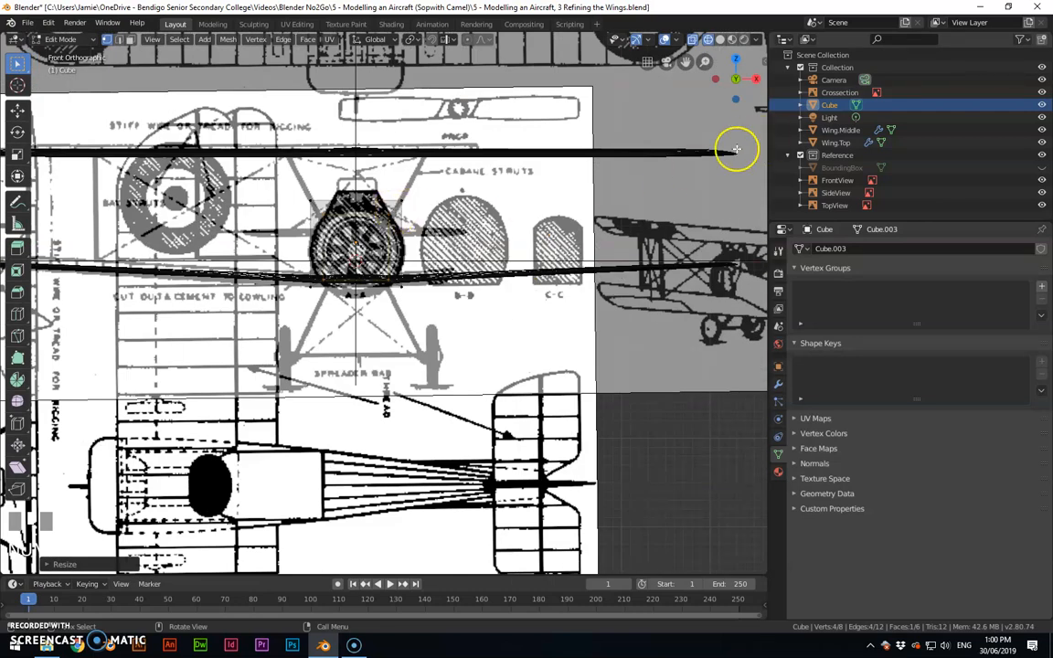
pyautogui.click(1042, 180)
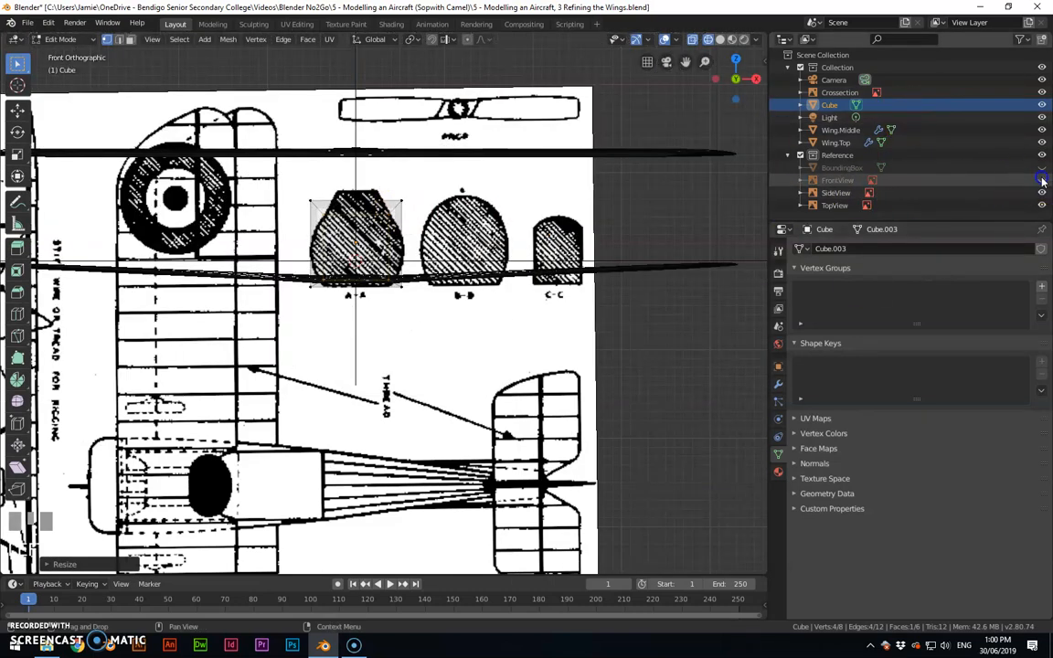
pyautogui.scroll(5, 310, 246)
pyautogui.keyDown('shift'); pyautogui.moveTo(381, 213); pyautogui.dragTo(473, 244, button='middle'); pyautogui.keyUp('shift')
pyautogui.keyDown('shift'); pyautogui.moveTo(659, 187); pyautogui.dragTo(537, 185, button='middle'); pyautogui.keyUp('shift')
pyautogui.press('KP_3')
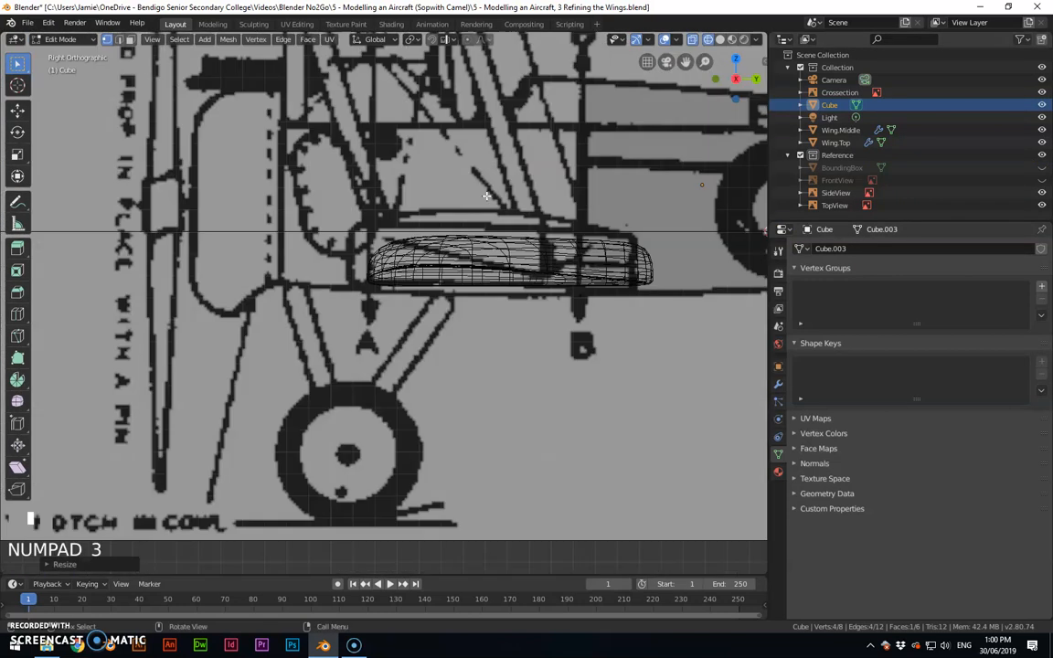
# Step: In right side view, move the cube's front face about 0.93 m forward to section line A-A and raise its top edge slightly
pyautogui.scroll(-3, 548, 187)
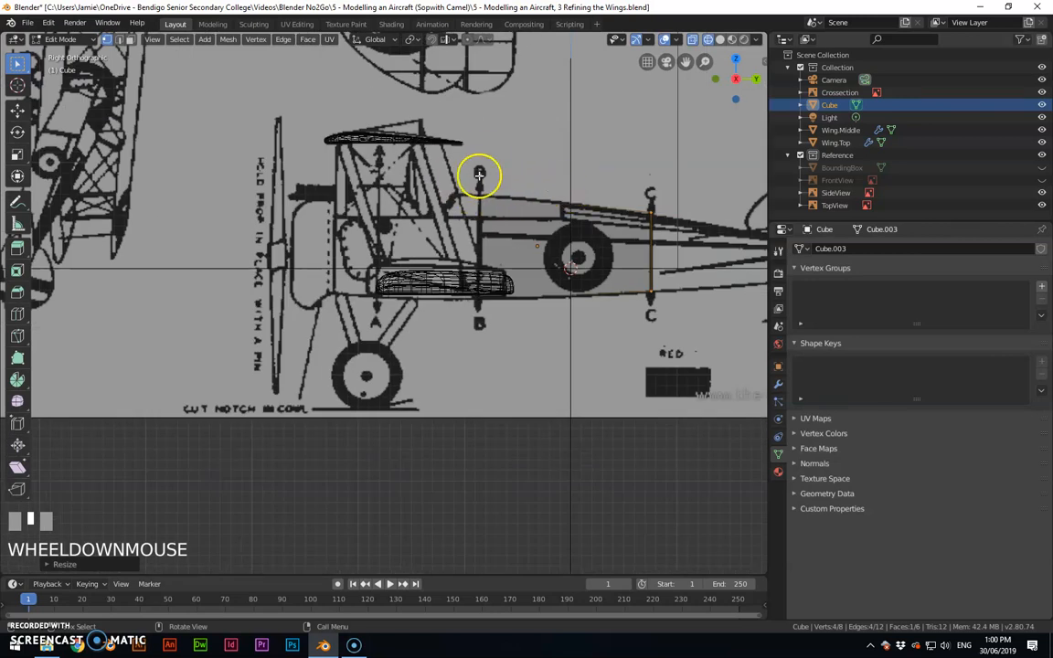
pyautogui.moveTo(439, 158); pyautogui.dragTo(508, 344)
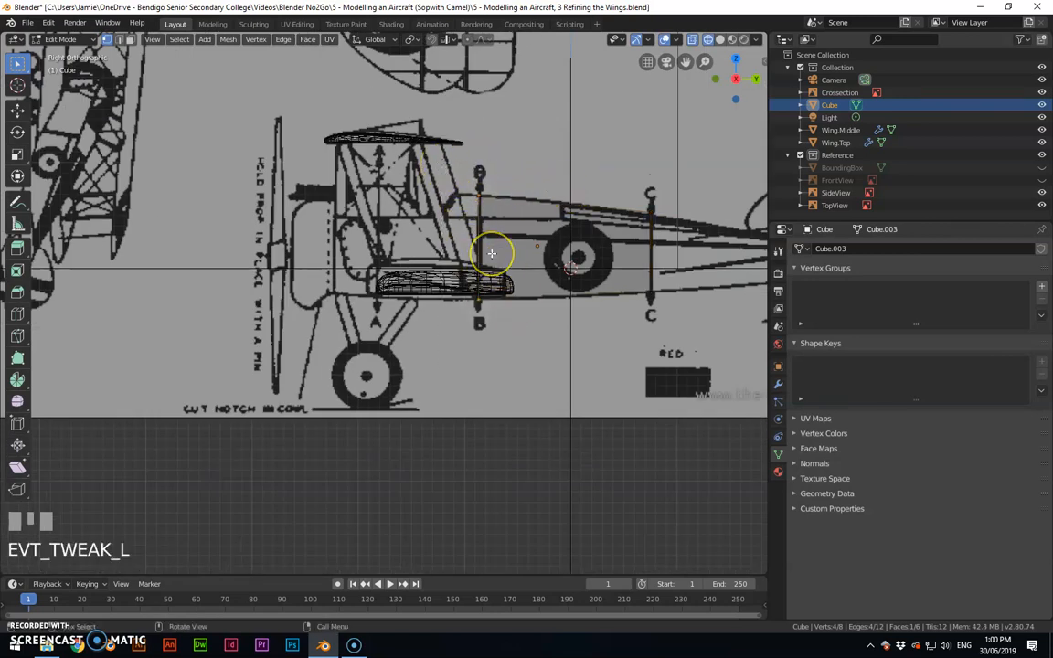
pyautogui.press('g')
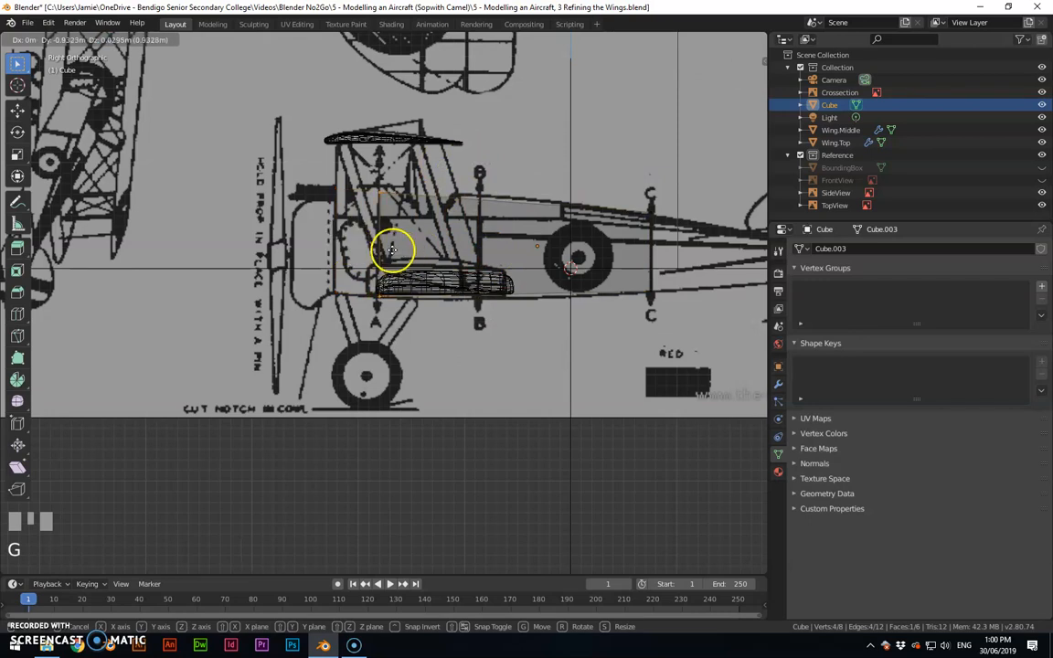
pyautogui.click(391, 249)
pyautogui.click(329, 148)
pyautogui.moveTo(408, 205); pyautogui.dragTo(417, 201)
pyautogui.click(416, 202)
# Step: Move the cube's rear face forward to section line B-B and delete its four vertices, keeping only the face at A-A
pyautogui.moveTo(612, 178); pyautogui.dragTo(700, 335)
pyautogui.press('g')
pyautogui.click(524, 325)
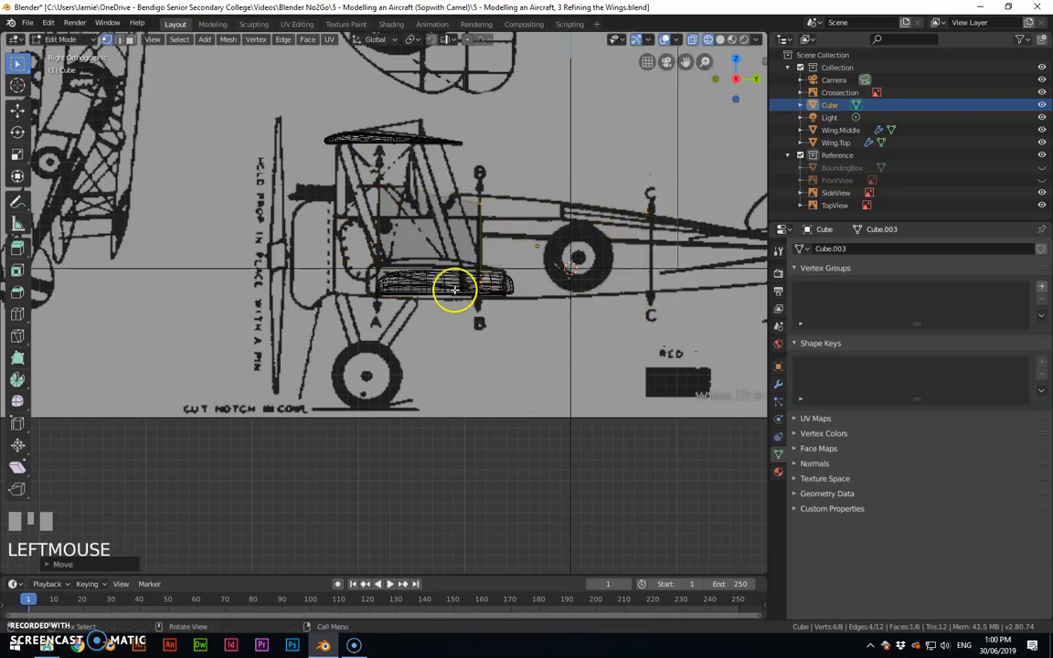
pyautogui.press('x')
pyautogui.click(472, 247)
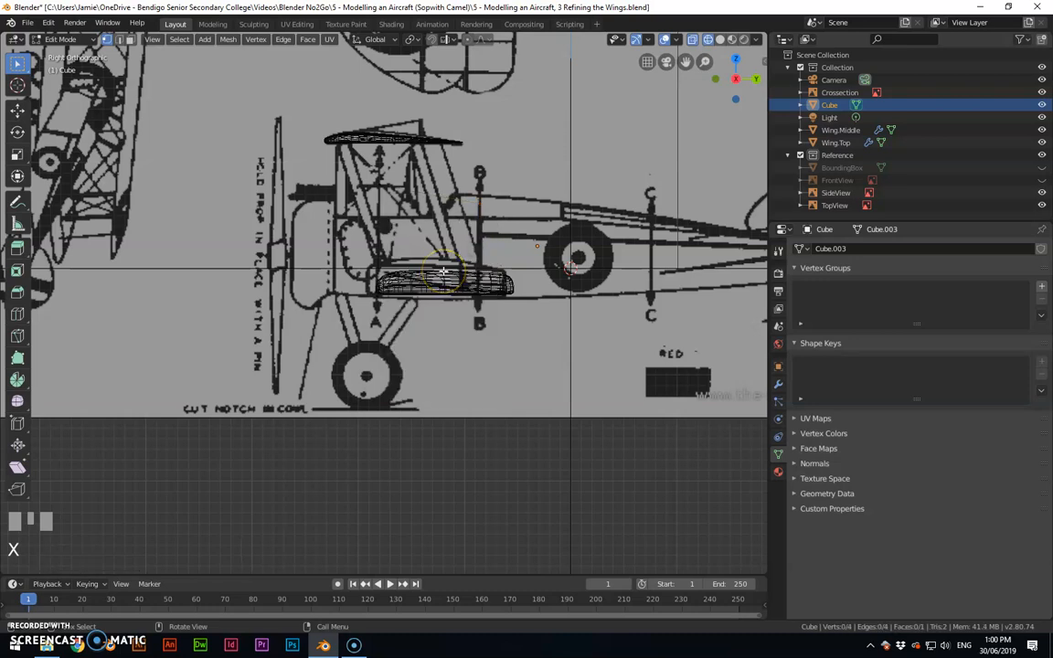
pyautogui.press('KP_1')
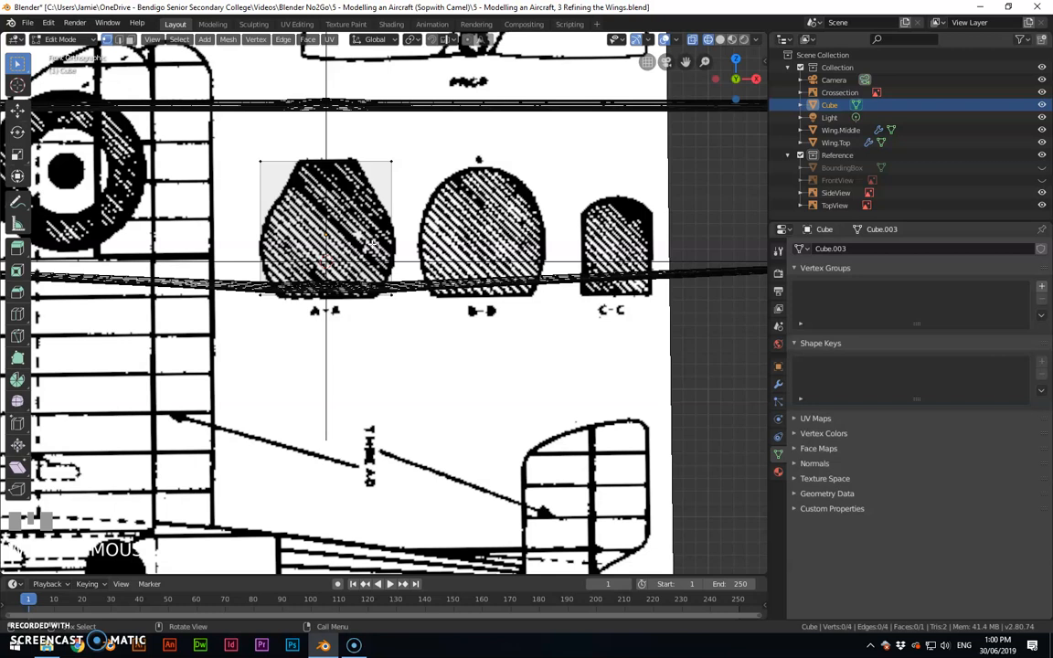
pyautogui.scroll(2, 373, 240)
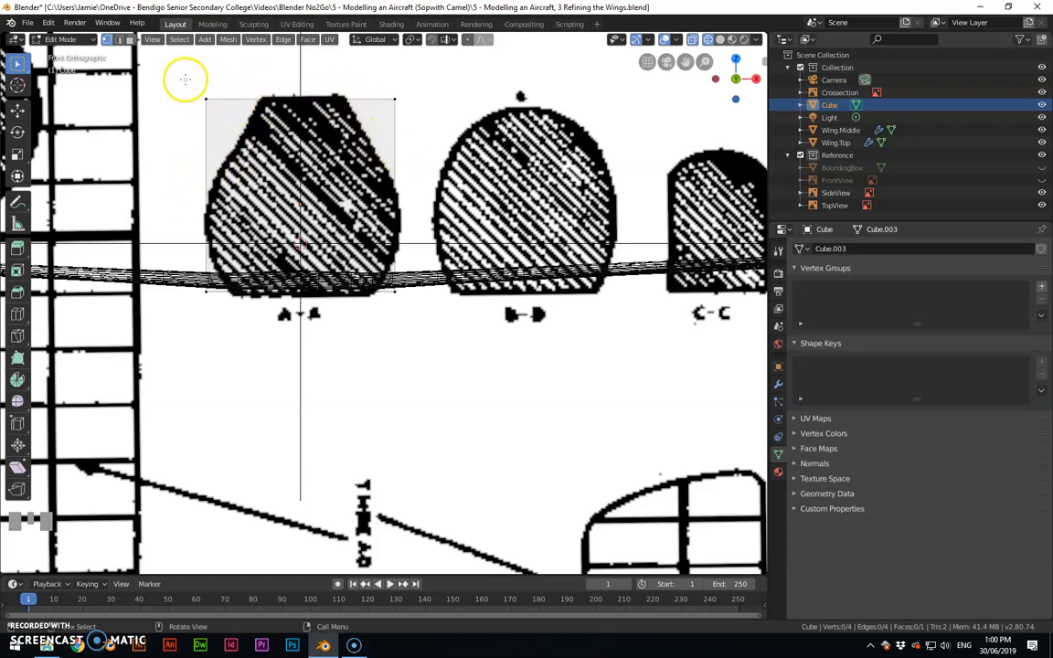
pyautogui.hotkey('ctrl', 'r')
pyautogui.click(227, 148)
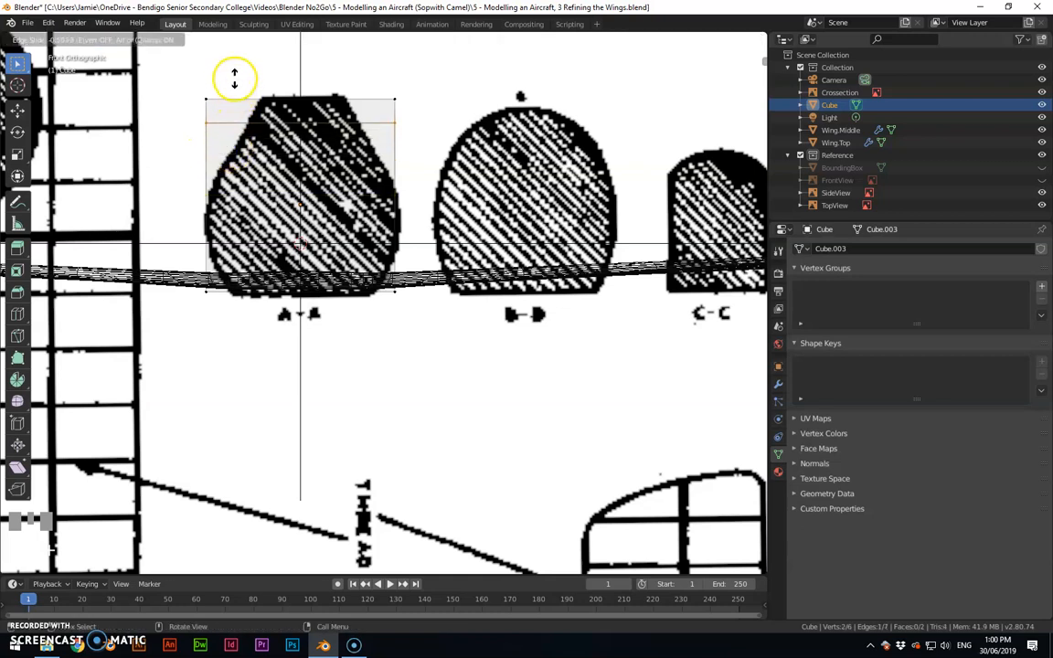
pyautogui.click(230, 87)
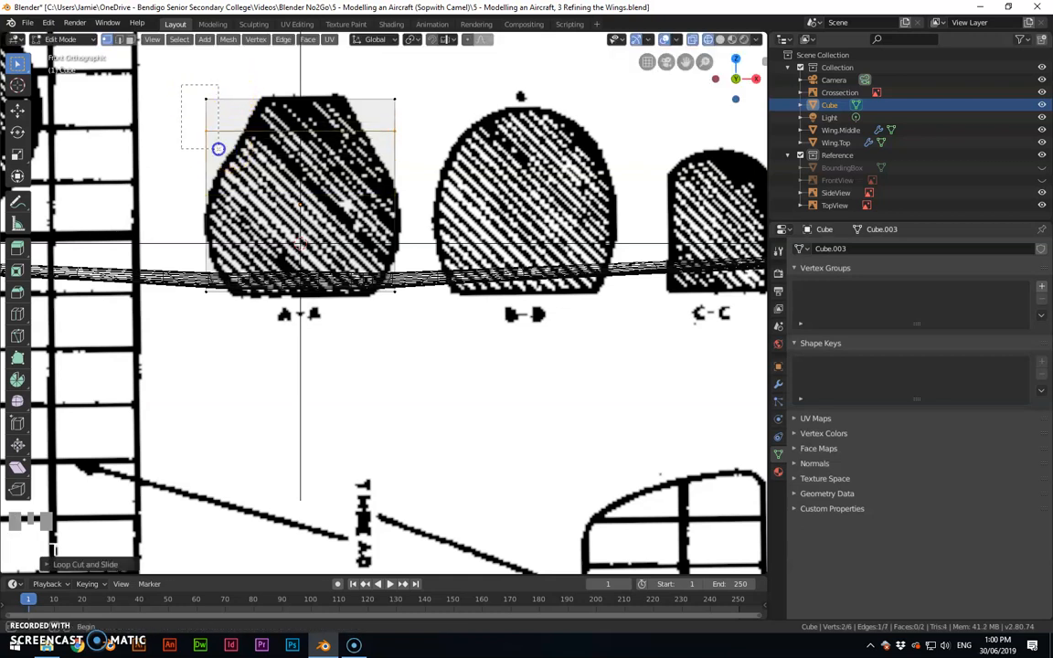
pyautogui.press('ctrl')
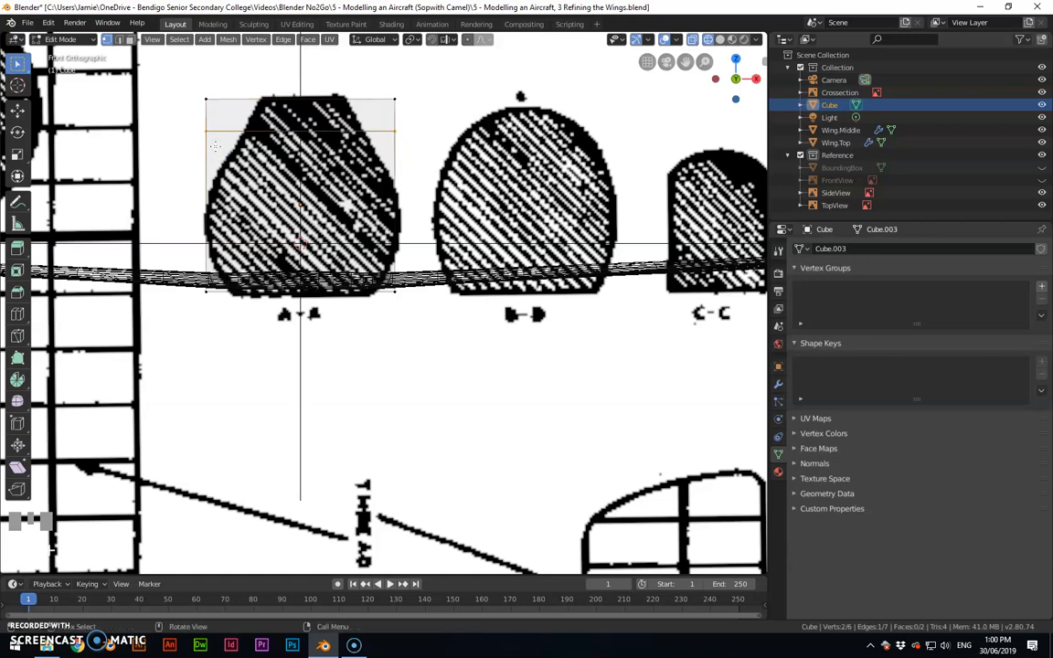
# Step: In front view, add a horizontal loop cut across the face at the widest part of cross-section A-A
pyautogui.hotkey('ctrl', 'r')
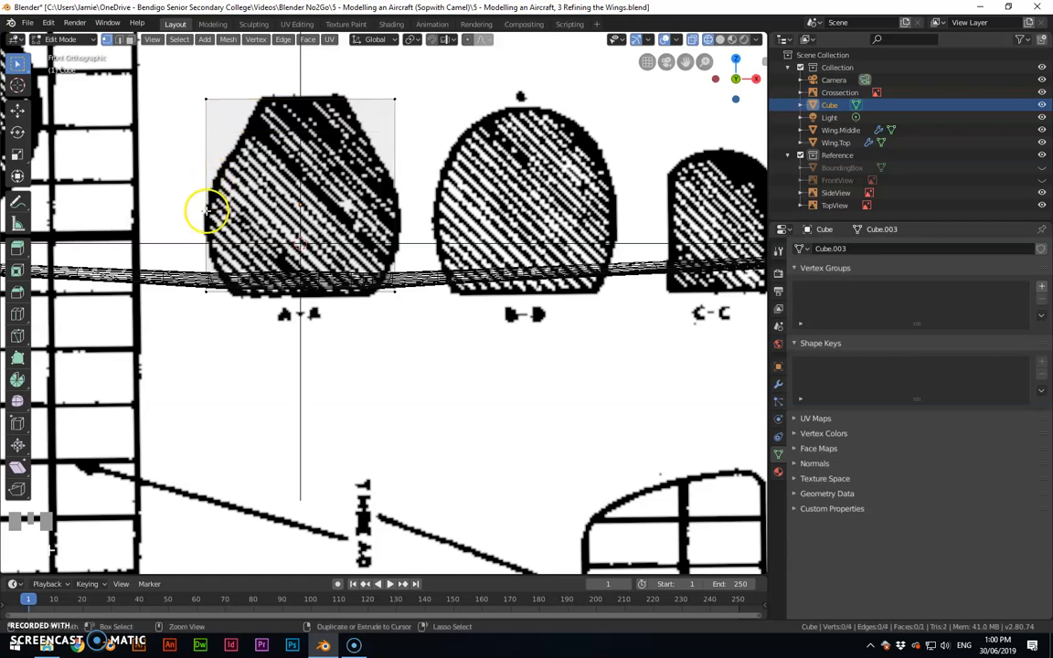
pyautogui.click(239, 209)
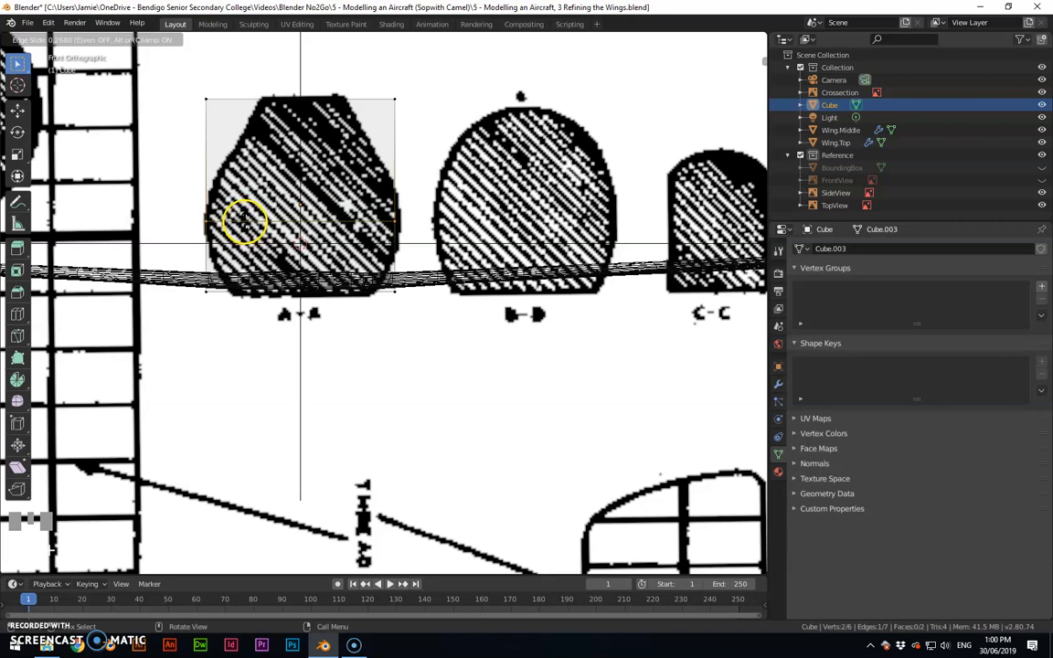
pyautogui.click(244, 225)
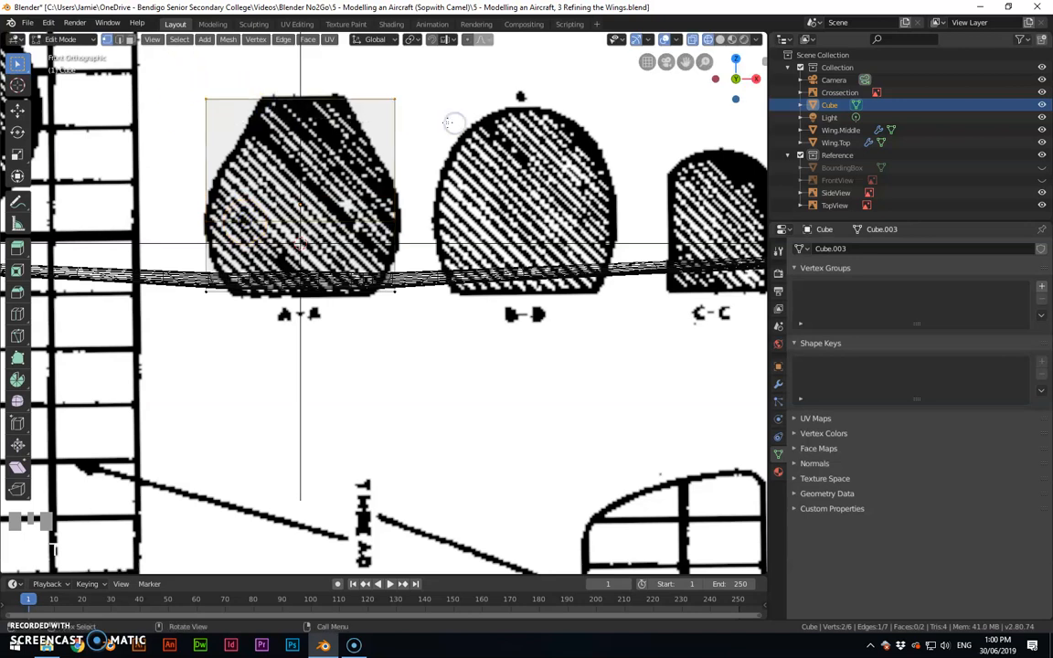
# Step: Scale the face's top and bottom edges inward to match the flat top and base of cross-section A-A
pyautogui.press('s')
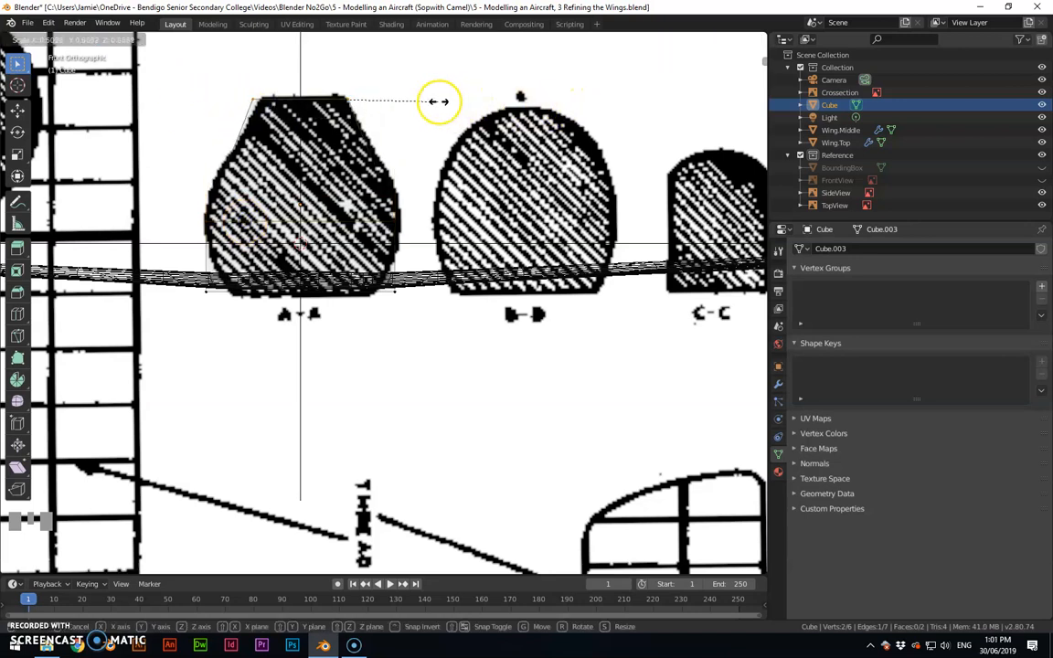
pyautogui.click(423, 101)
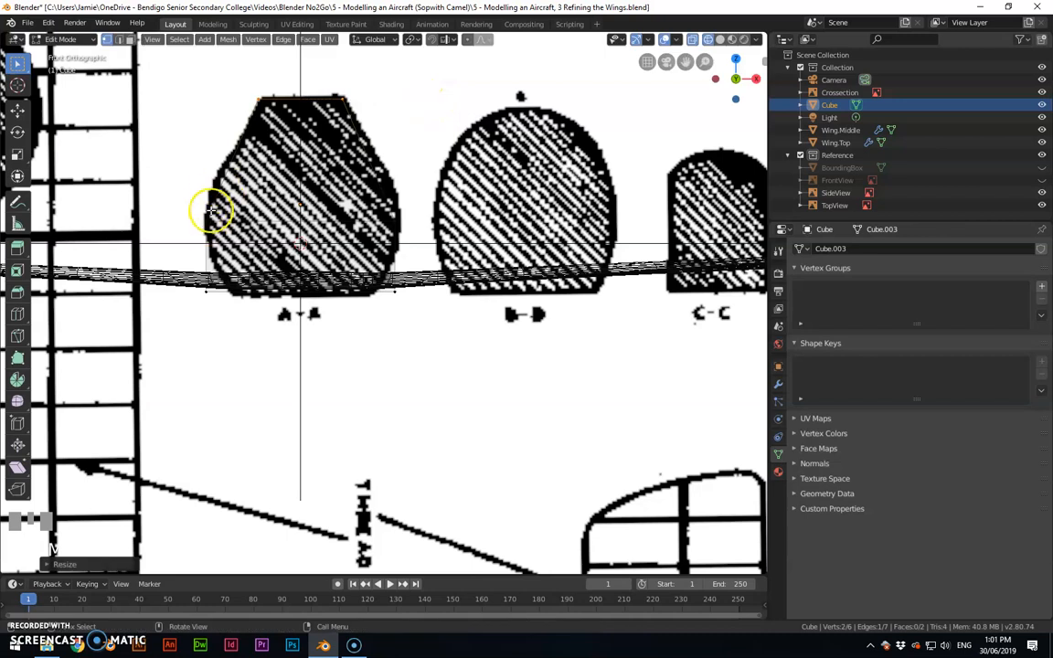
pyautogui.moveTo(180, 271); pyautogui.dragTo(441, 353)
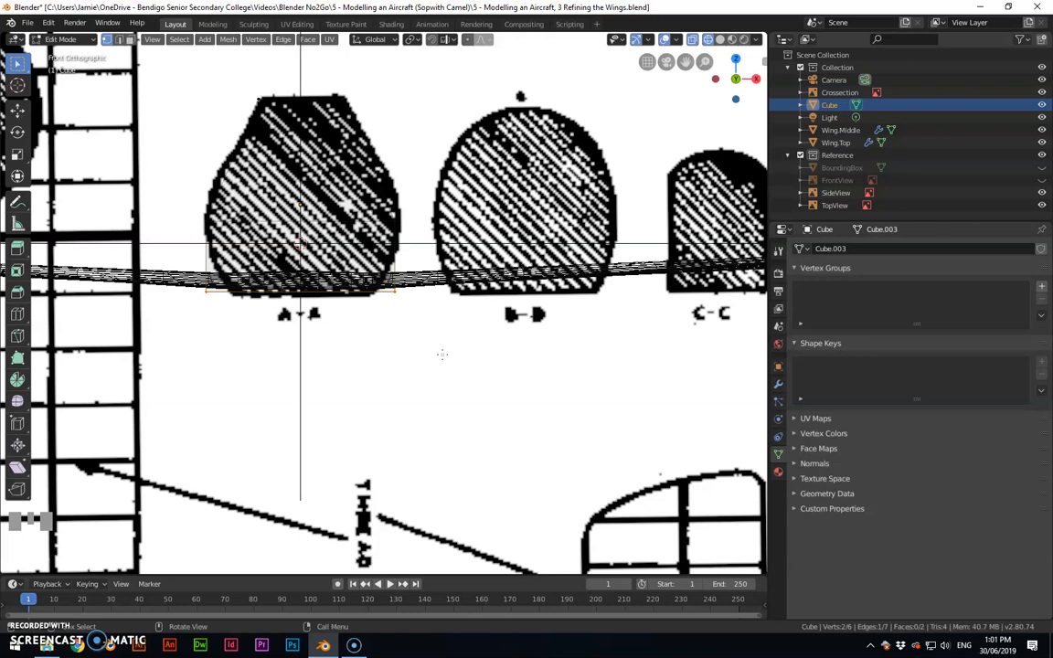
pyautogui.press('s')
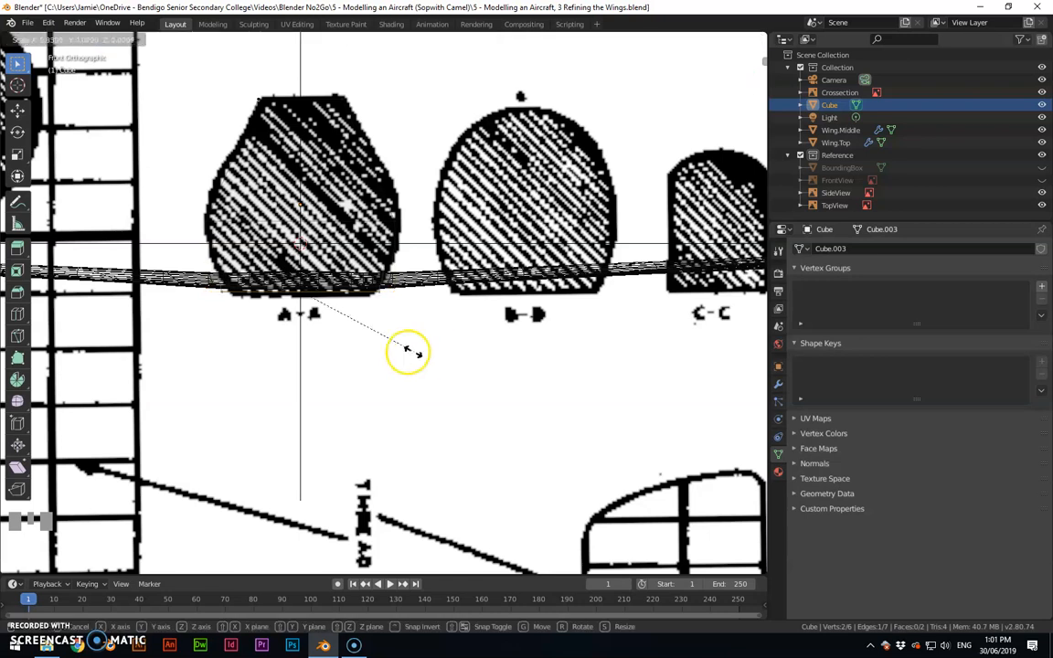
pyautogui.click(402, 353)
pyautogui.moveTo(453, 235); pyautogui.dragTo(348, 190, button='middle')
pyautogui.press('KP_1')
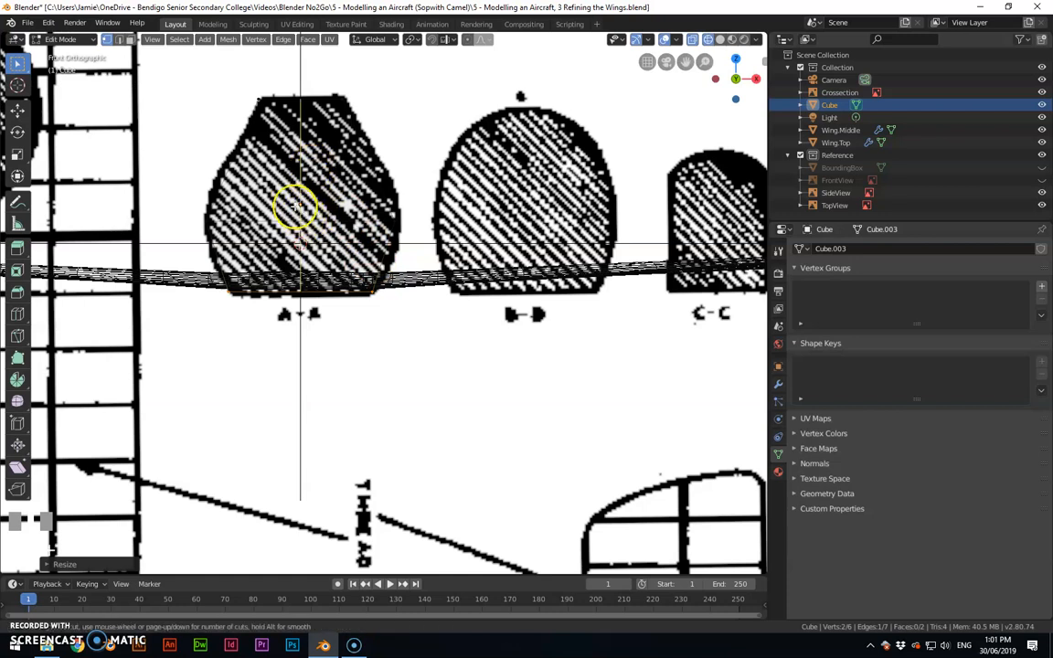
# Step: Add a horizontal loop cut in the upper part of the face and scale it outward to the A-A outline
pyautogui.press('g')
pyautogui.press('g')
pyautogui.click(265, 144)
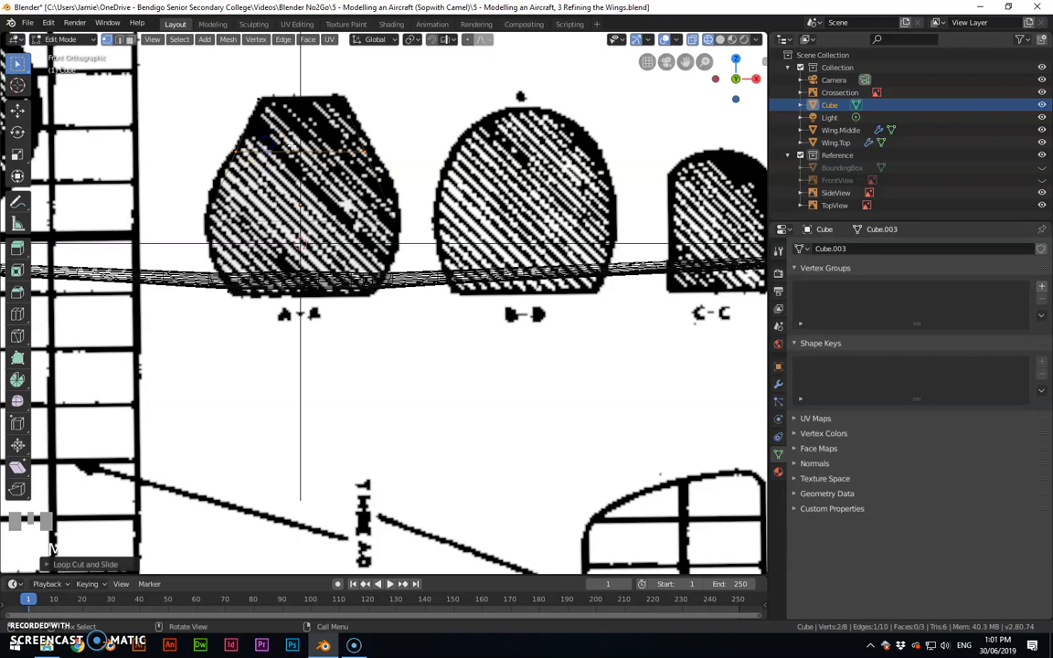
pyautogui.press('s')
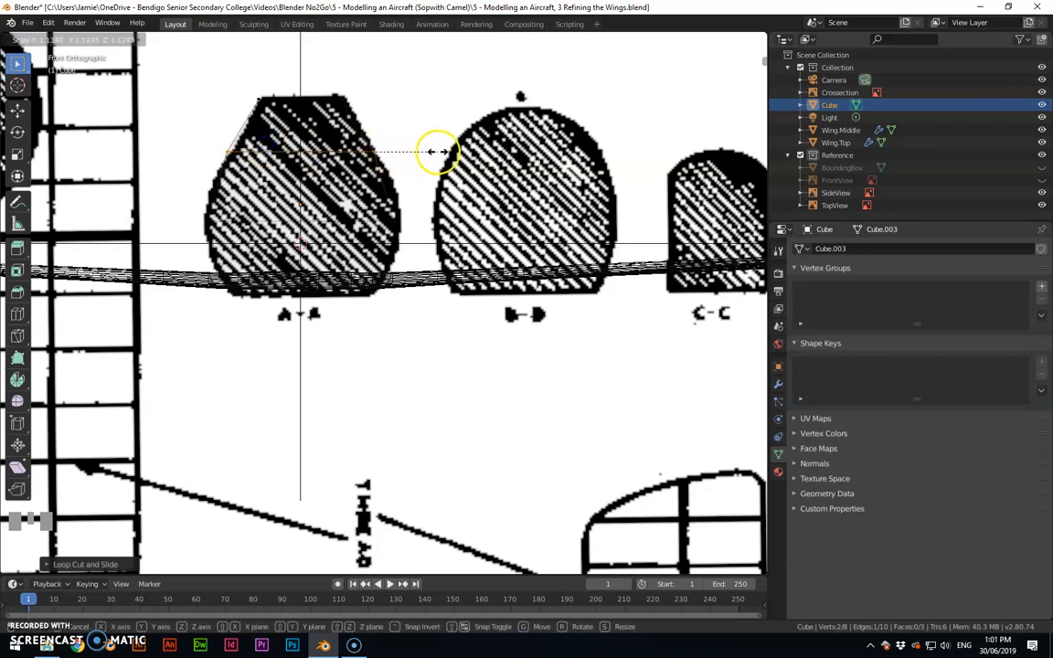
pyautogui.click(438, 152)
# Step: Add another loop cut just above the widest part and scale it to follow the A-A outline
pyautogui.hotkey('ctrl', 'r')
pyautogui.click(219, 178)
pyautogui.click(206, 169)
pyautogui.press('s')
pyautogui.click(411, 174)
# Step: Add a loop cut near the base of the face and scale it outward to the lower curve of A-A
pyautogui.hotkey('ctrl', 'r')
pyautogui.click(238, 256)
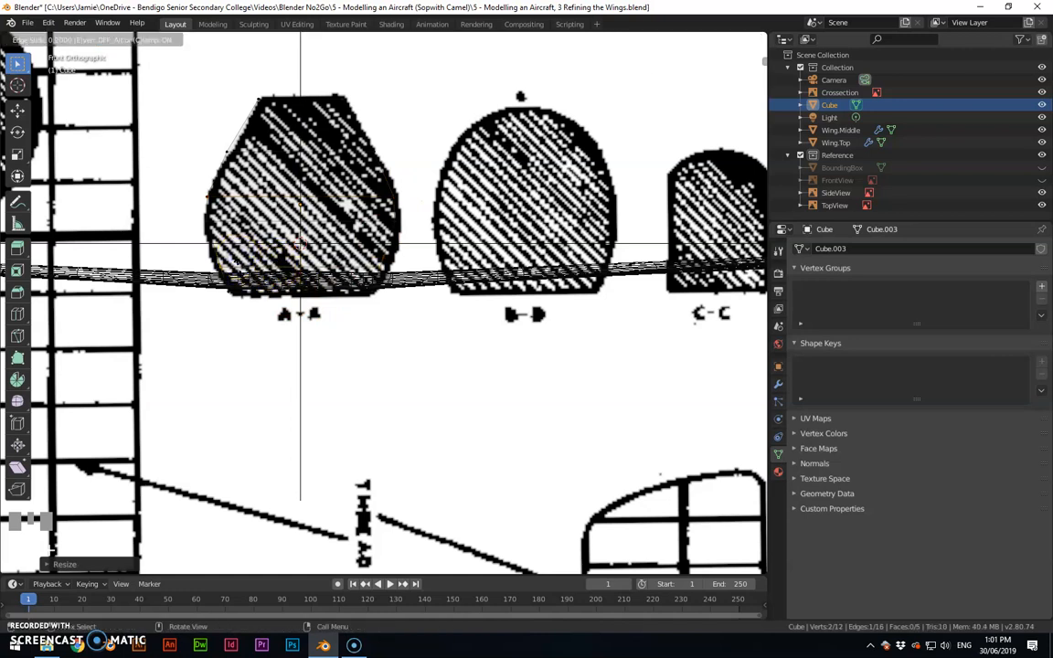
pyautogui.click(435, 265)
pyautogui.press('s')
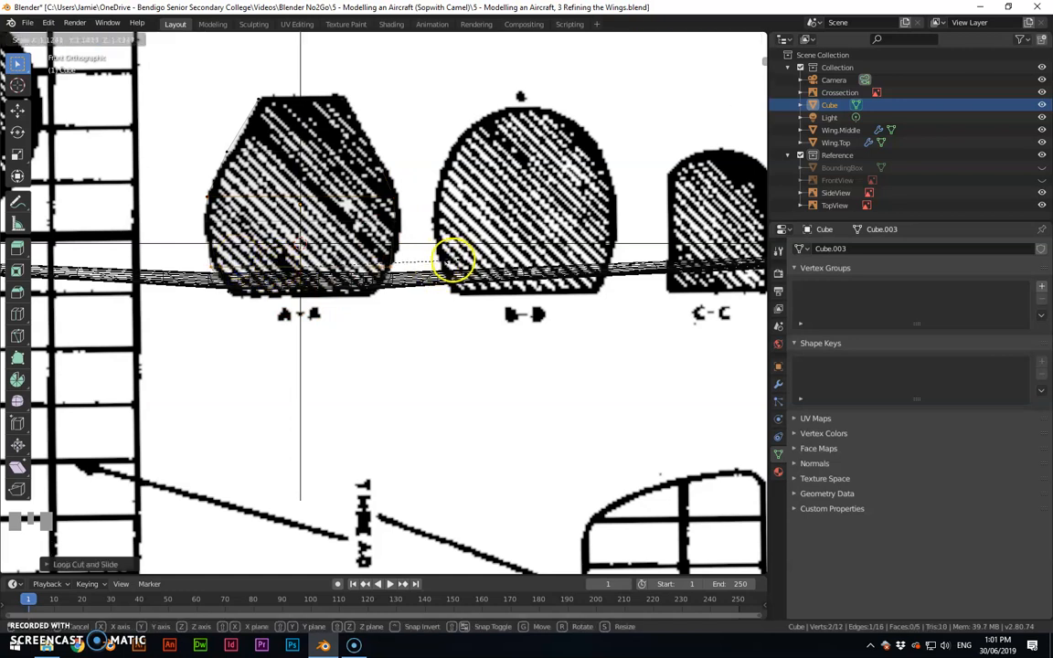
pyautogui.click(454, 259)
pyautogui.moveTo(455, 258); pyautogui.dragTo(454, 289, button='middle')
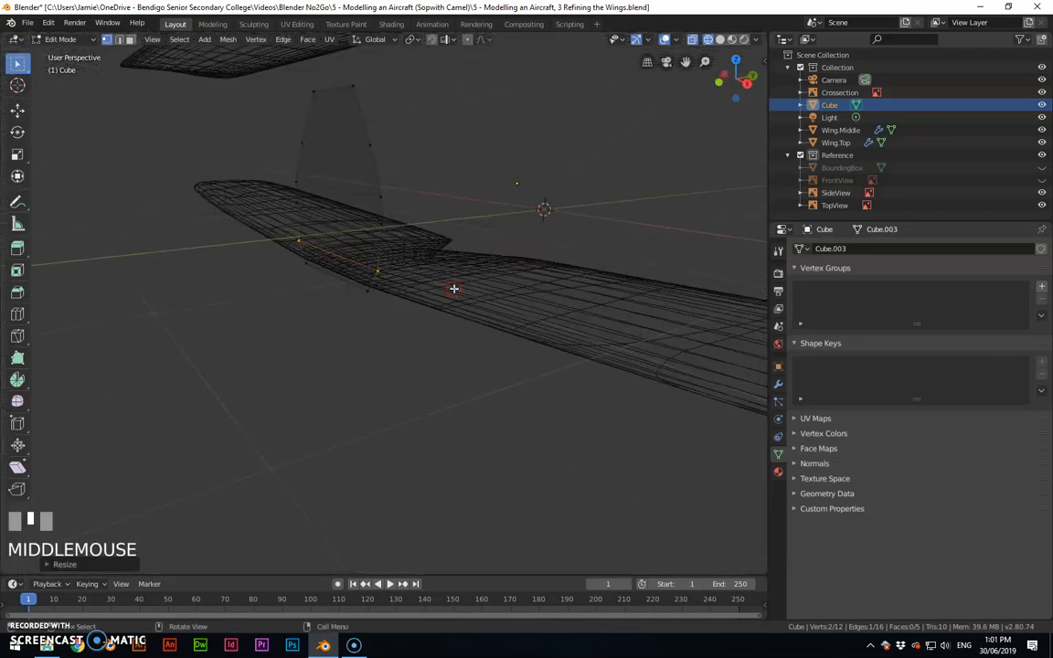
# Step: In right side view, select the whole A-A profile and extrude it back to section line B-B
pyautogui.press('KP_3')
pyautogui.moveTo(345, 82); pyautogui.dragTo(404, 364)
pyautogui.press('e')
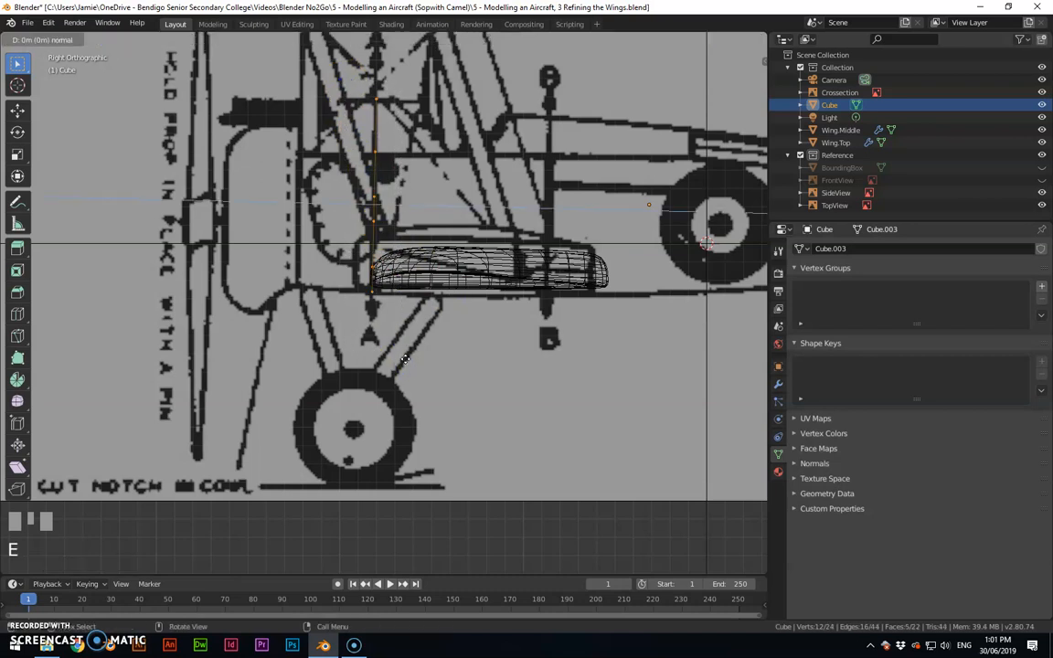
pyautogui.click(580, 361)
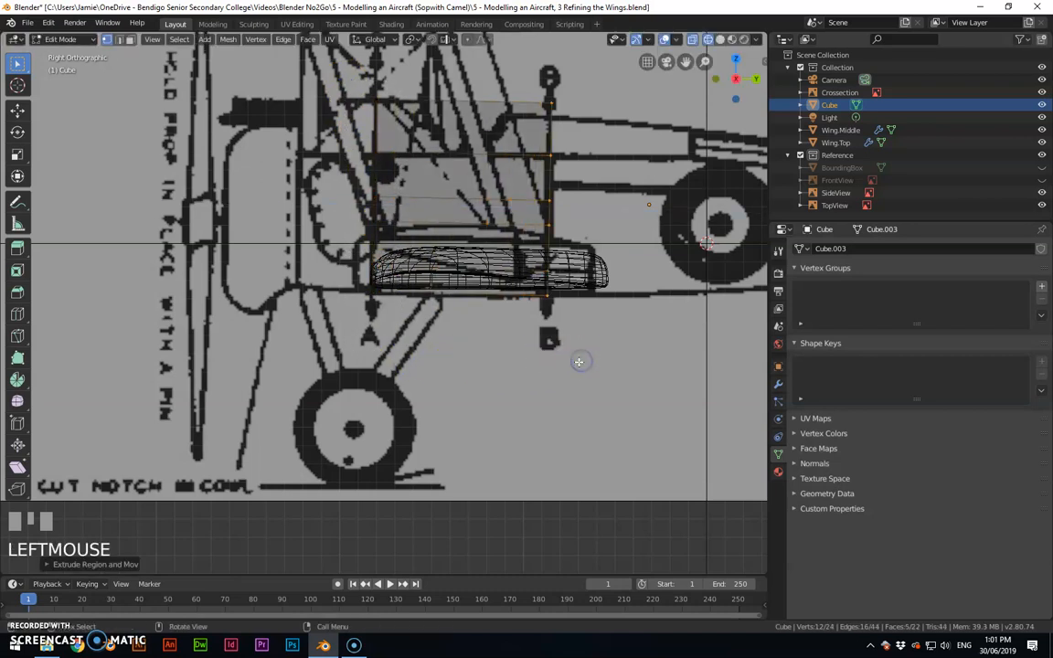
# Step: In Object Mode and front view, move the Crossection image along X until drawing B-B lines up with the fuselage mesh
pyautogui.press('KP_1')
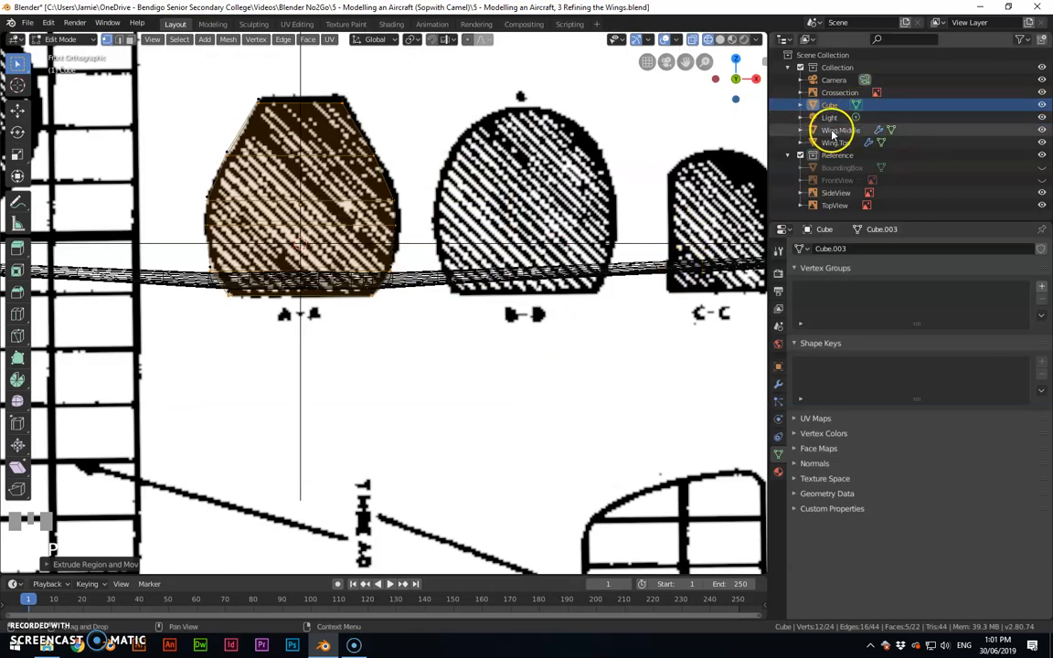
pyautogui.click(786, 92)
pyautogui.click(548, 181)
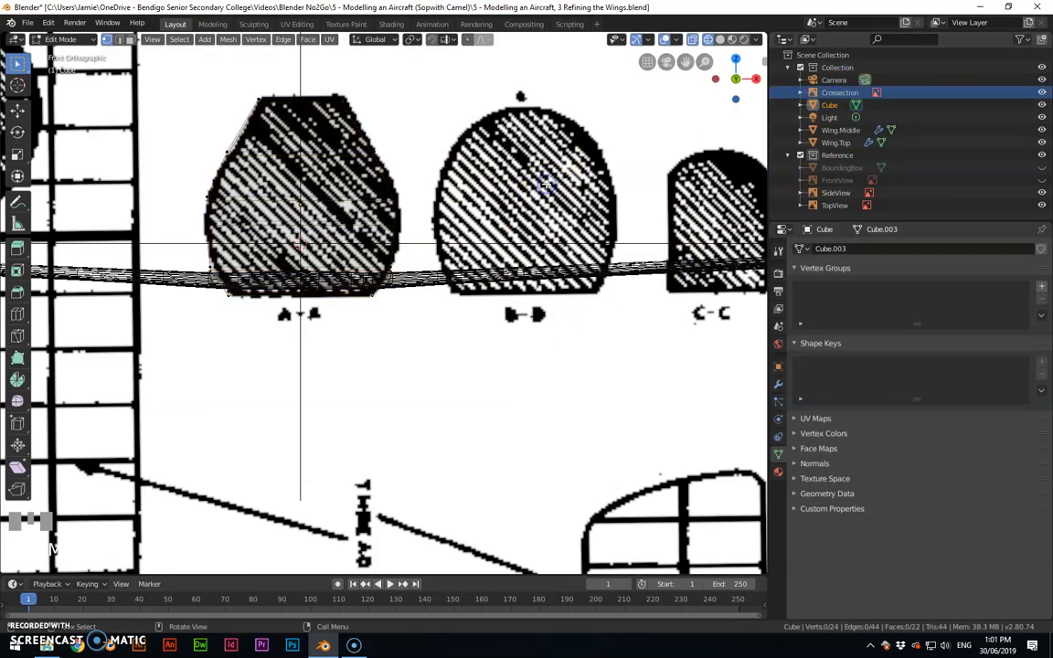
pyautogui.press('Tab')
pyautogui.click(539, 178)
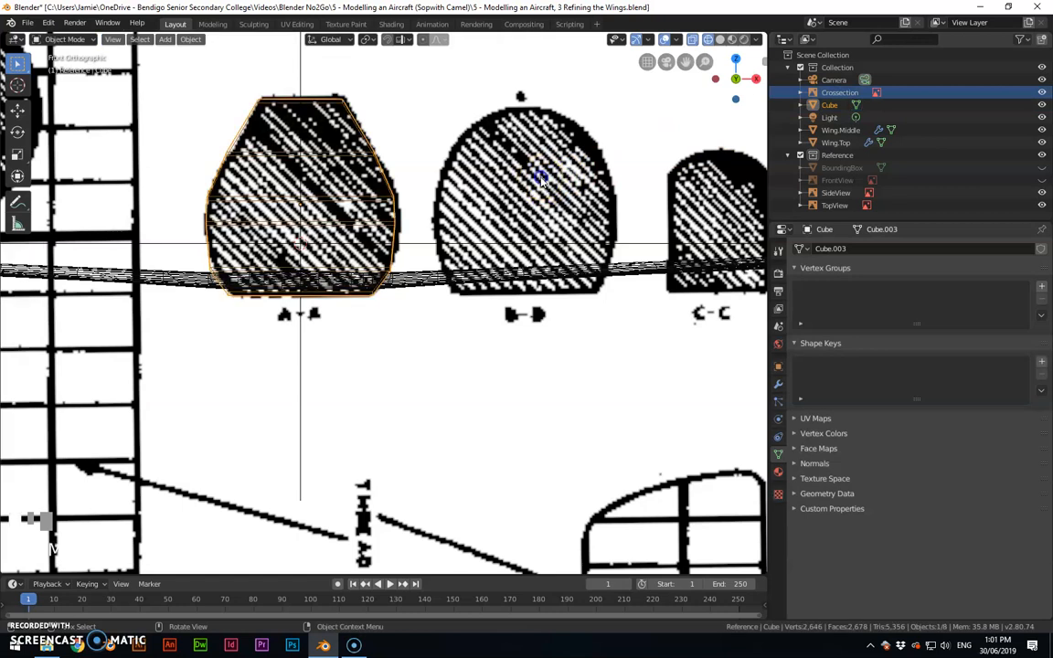
pyautogui.click(505, 166)
pyautogui.moveTo(506, 168); pyautogui.dragTo(384, 164)
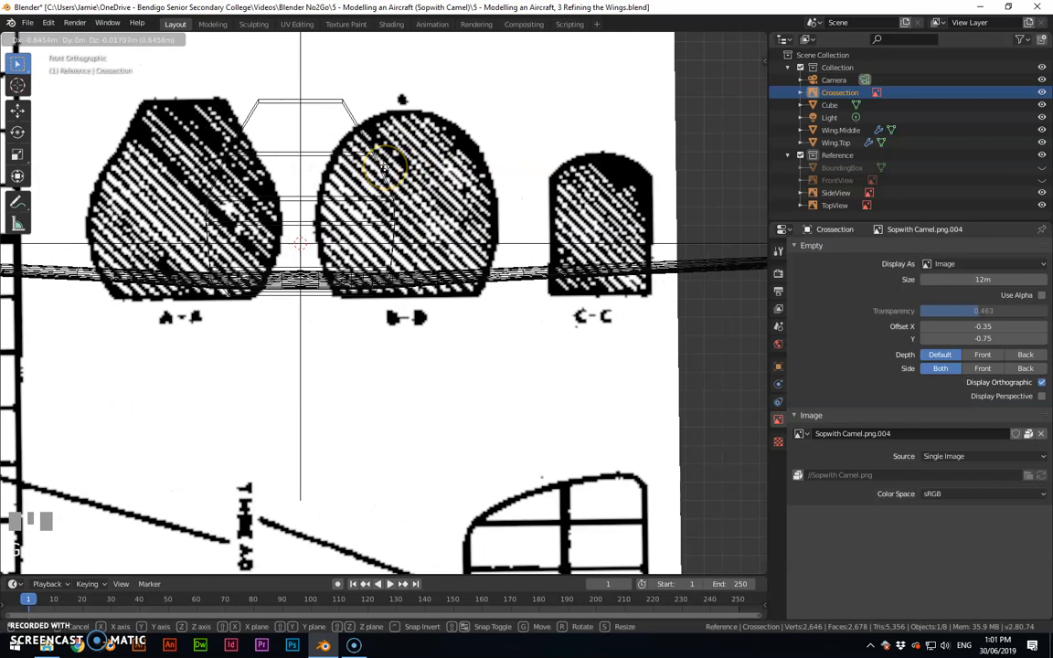
pyautogui.press('y')
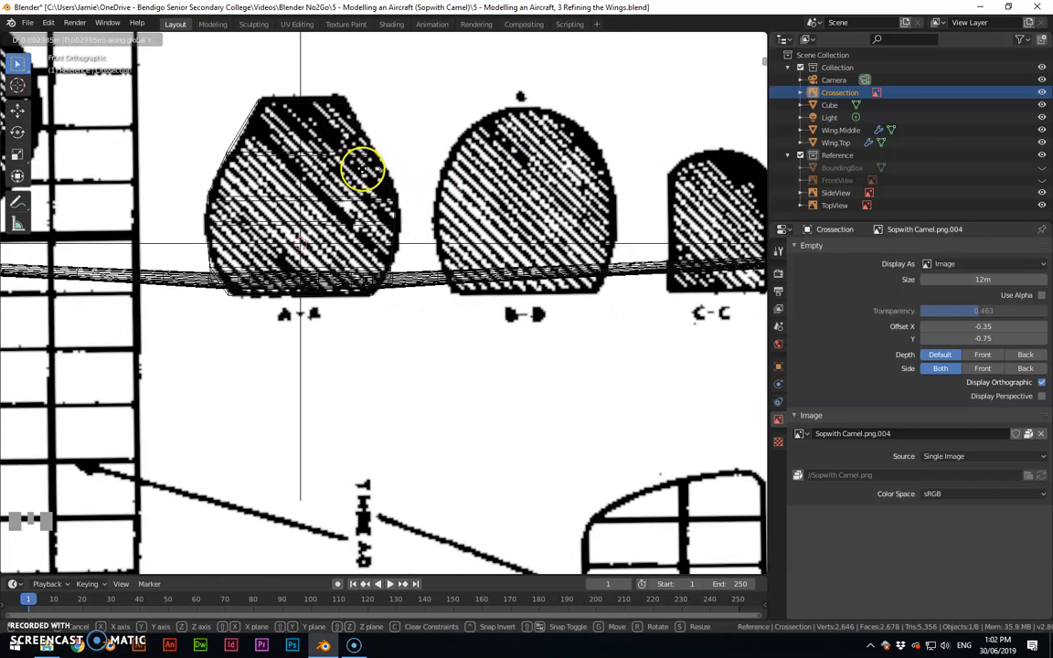
pyautogui.press('x')
pyautogui.moveTo(361, 168); pyautogui.dragTo(279, 167)
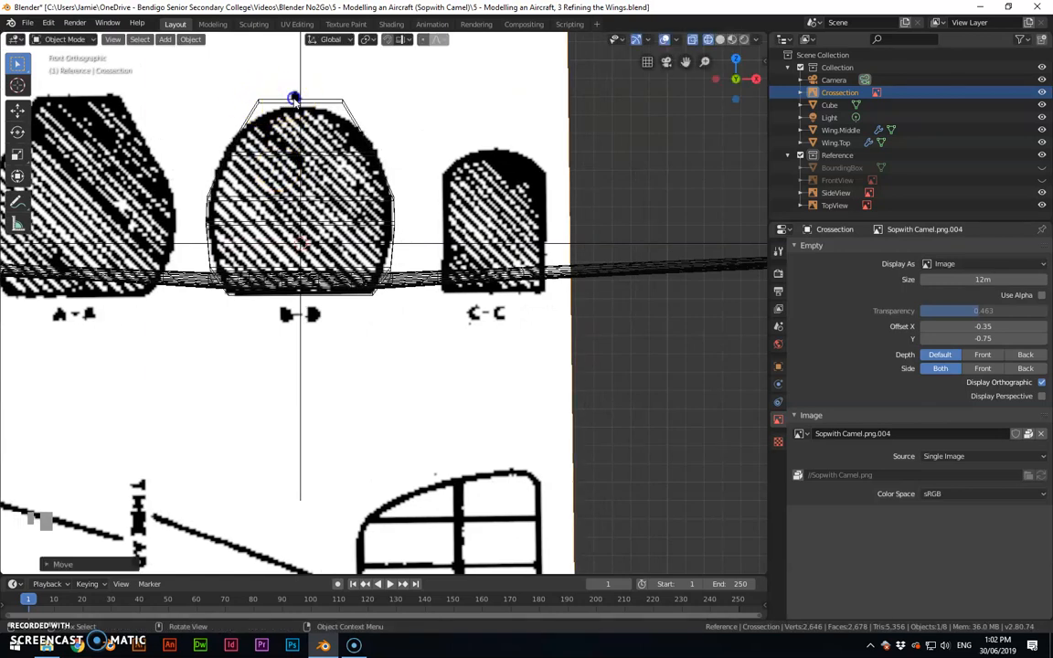
# Step: Return to editing the cube and lower the rear face's top edge to match the top of cross-section B-B
pyautogui.click(294, 98)
pyautogui.press('Tab')
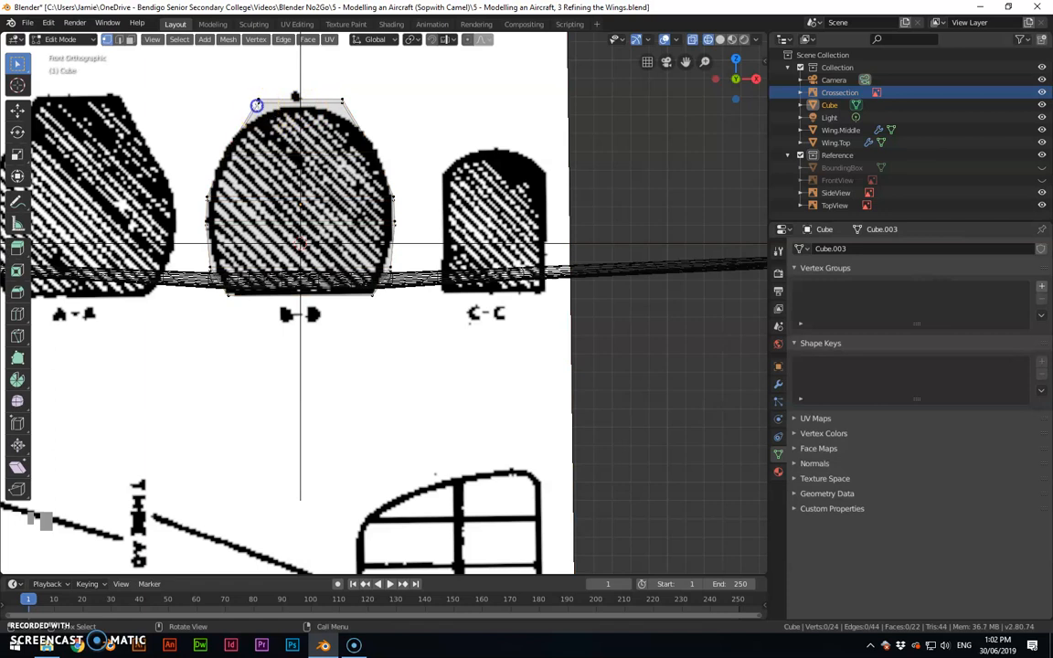
pyautogui.keyDown('shift'); pyautogui.click(341, 100); pyautogui.keyUp('shift')
pyautogui.press('g')
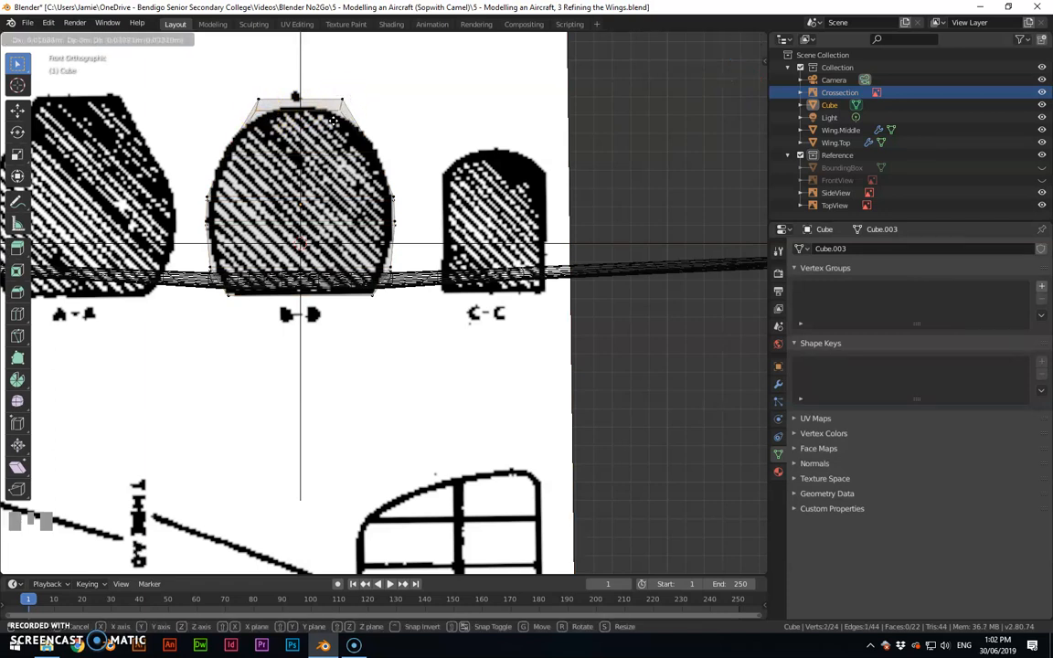
pyautogui.click(274, 166)
# Step: Rename the Cube object to Body.Cube
pyautogui.moveTo(441, 259); pyautogui.dragTo(423, 275, button='middle')
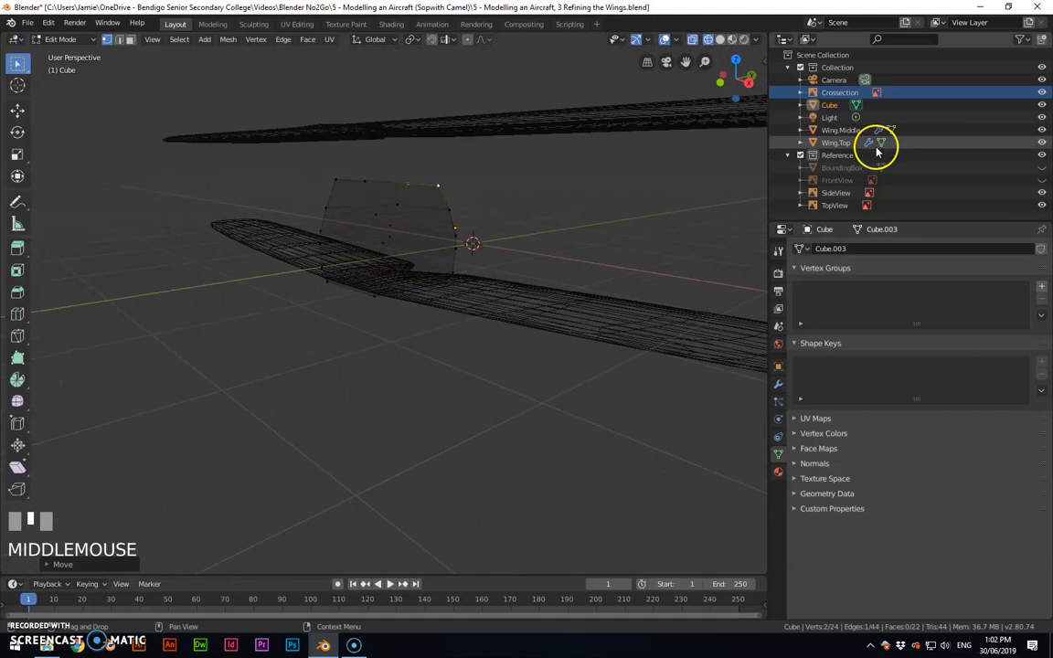
pyautogui.doubleClick(829, 105)
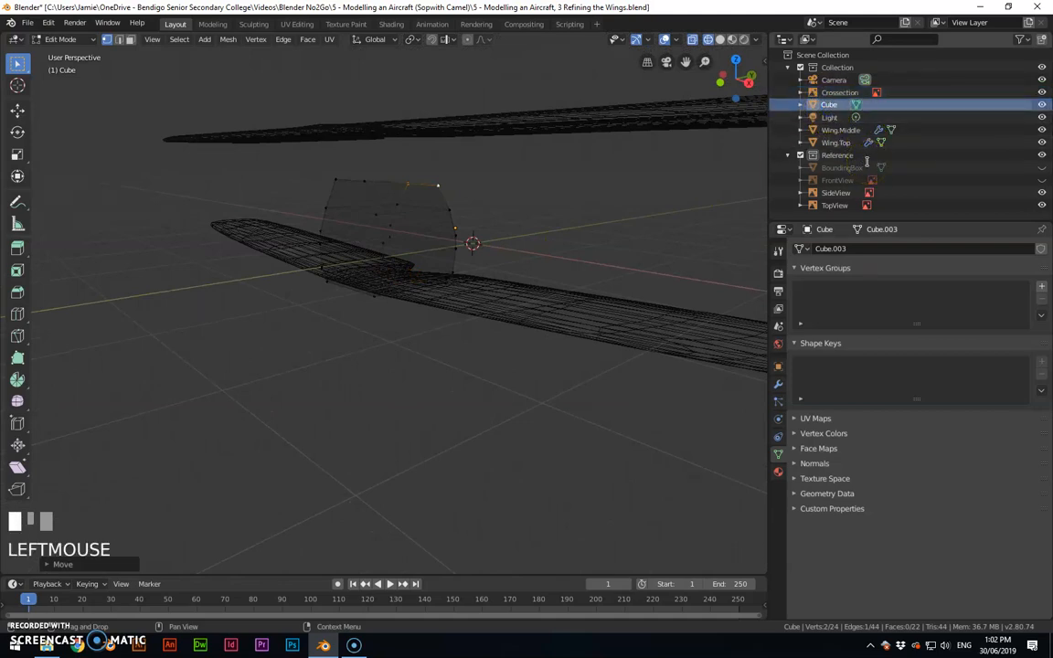
pyautogui.write('Bod')
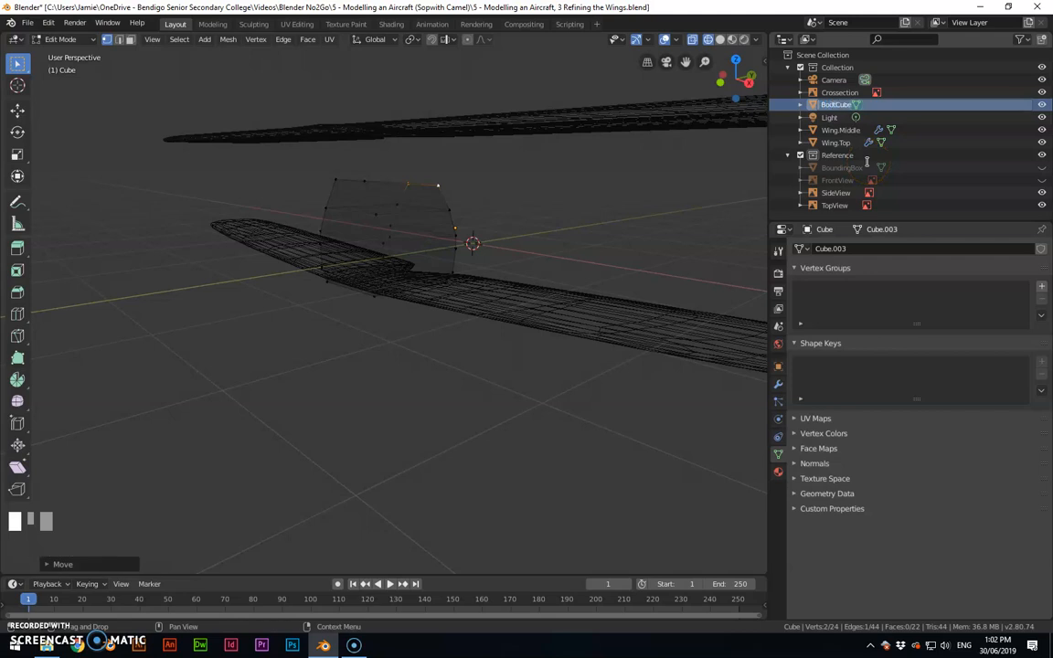
pyautogui.press('Return')
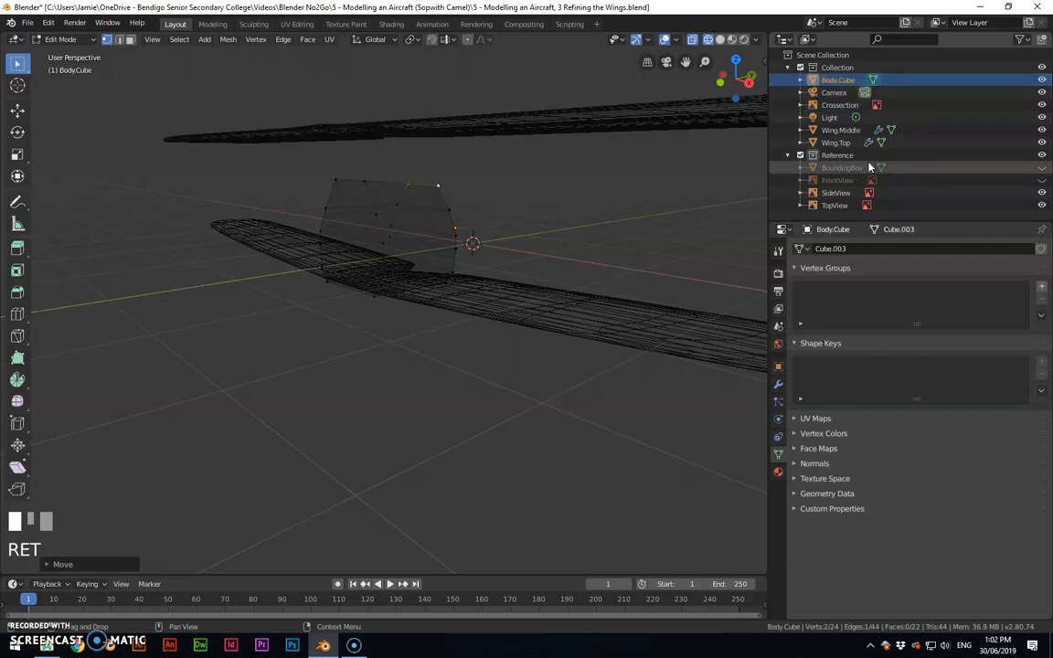
# Step: Leave Edit Mode and compare the body with the reference drawings in front and right side views
pyautogui.press('Tab')
pyautogui.press('Tab')
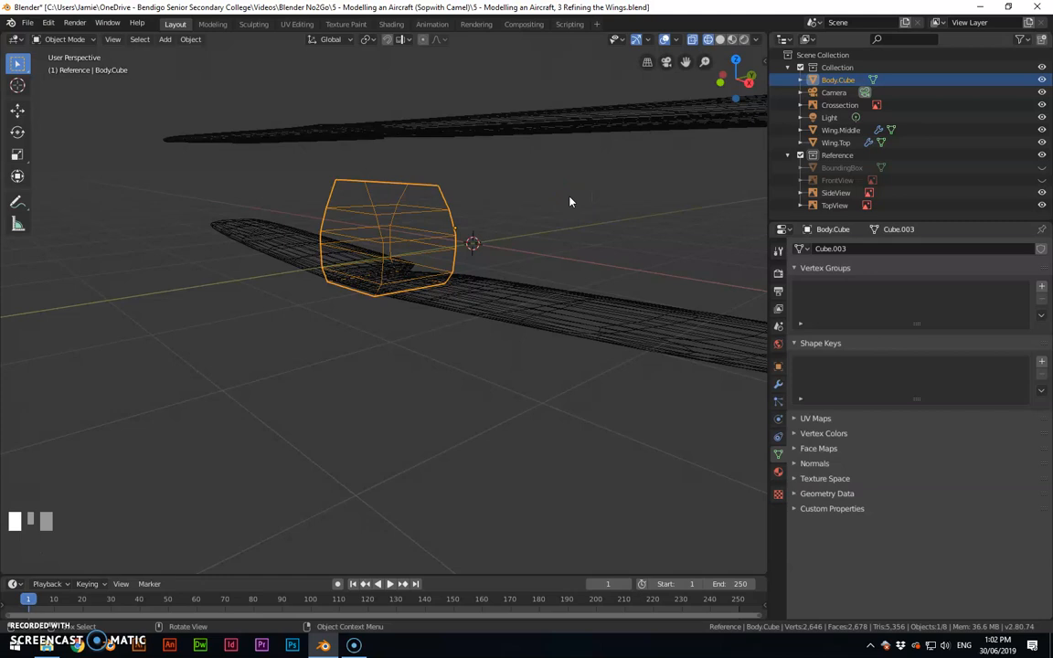
pyautogui.press('KP_1')
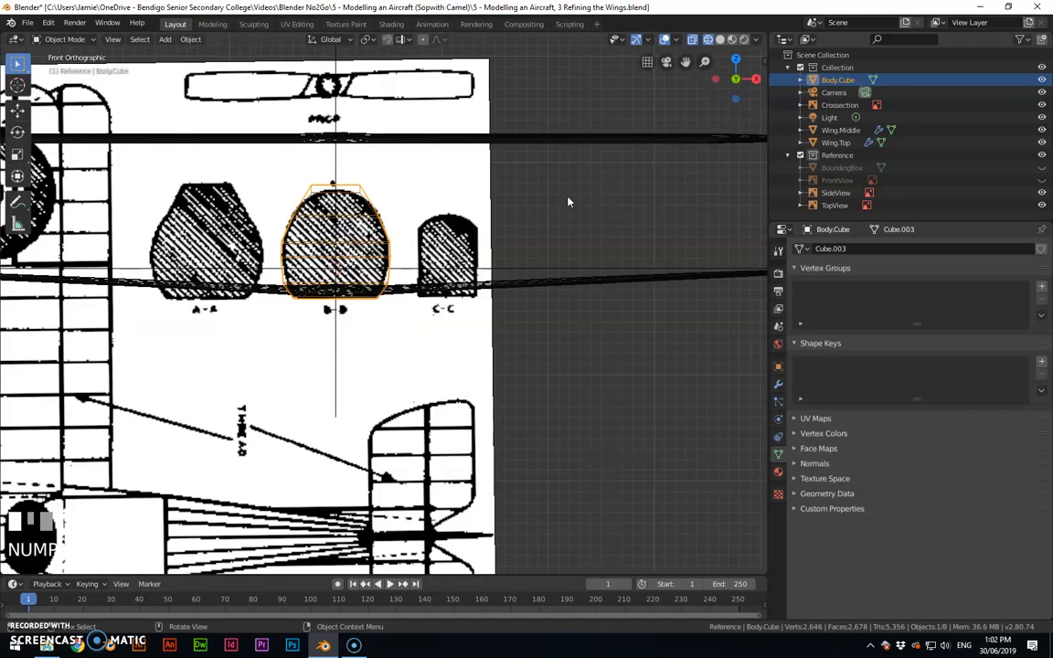
pyautogui.press('KP_3')
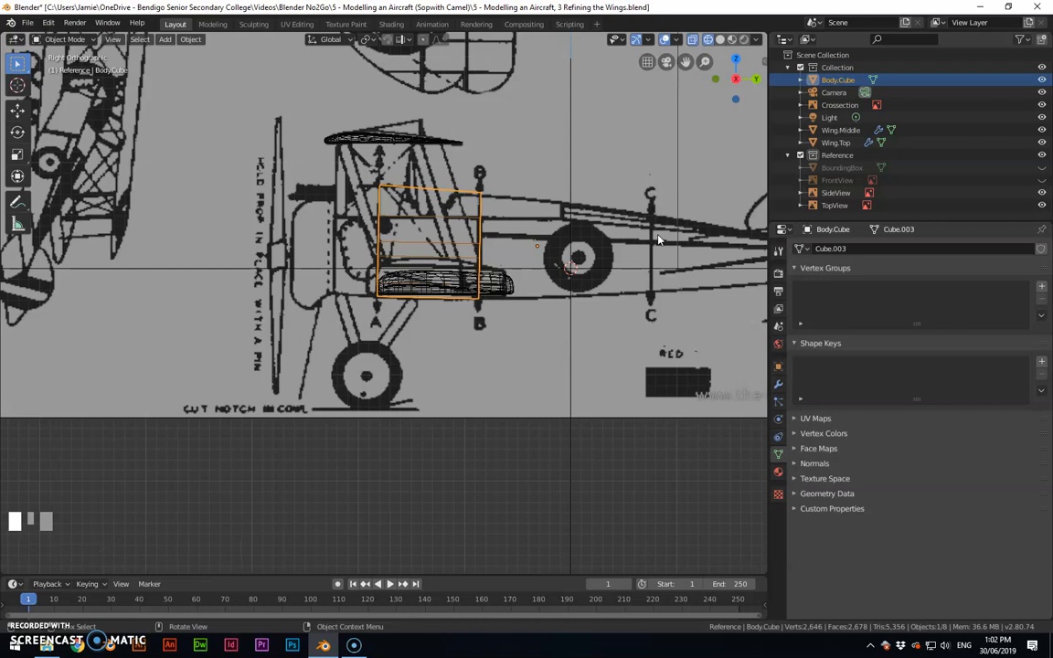
# Step: Hide Body.Cube, add a mesh circle at the world origin and open its creation settings
pyautogui.click(1041, 80)
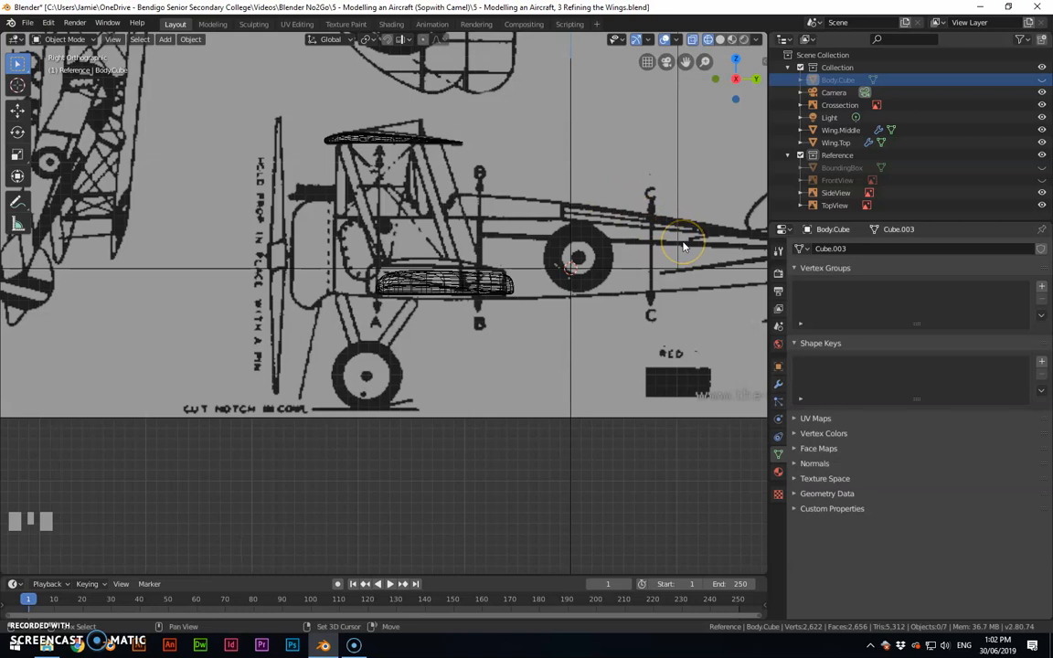
pyautogui.hotkey('shift', 'a')
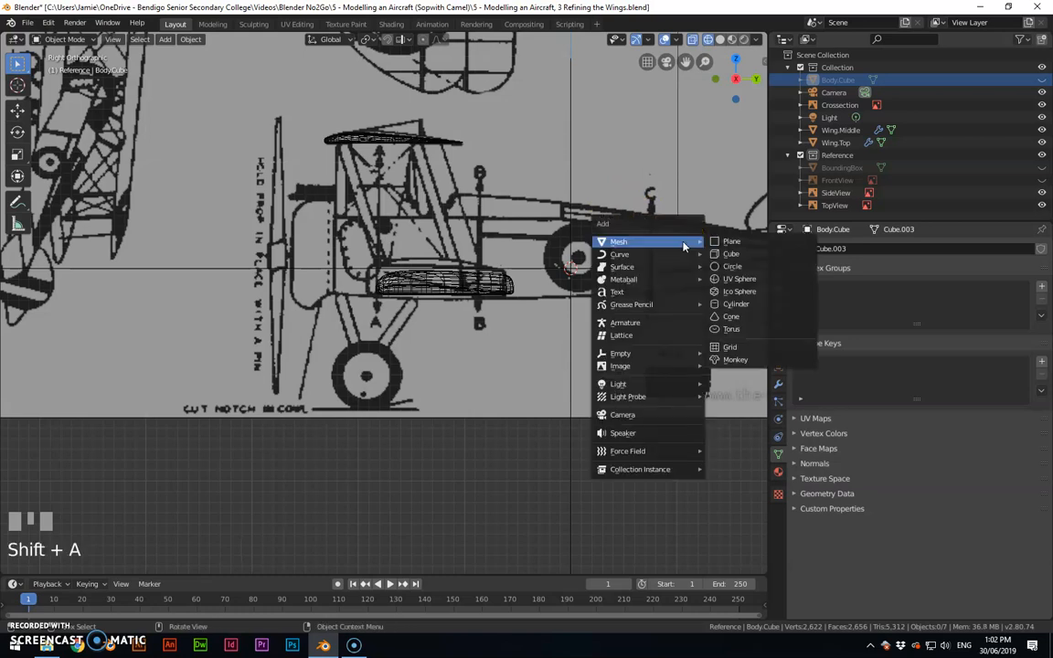
pyautogui.click(732, 267)
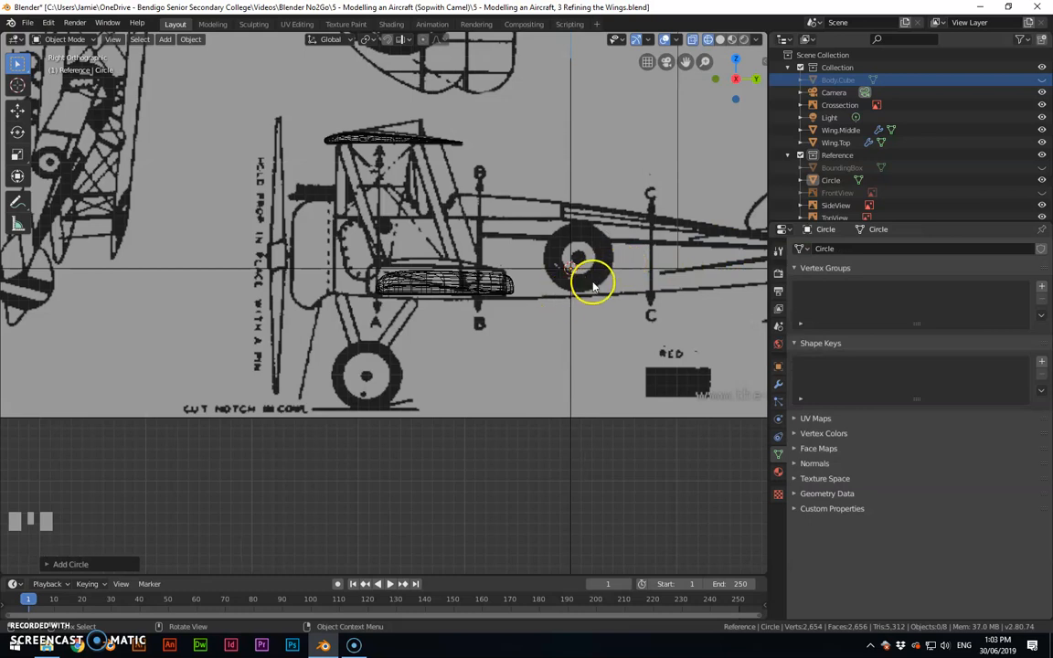
pyautogui.scroll(-2, 592, 289)
pyautogui.moveTo(593, 289); pyautogui.dragTo(552, 336, button='middle')
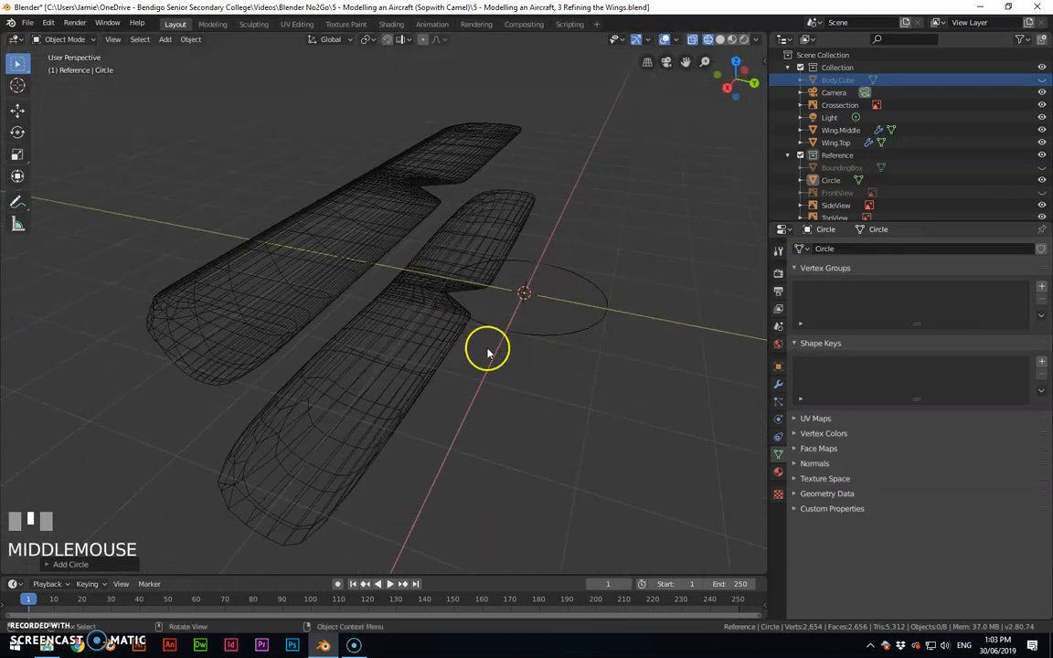
pyautogui.click(52, 564)
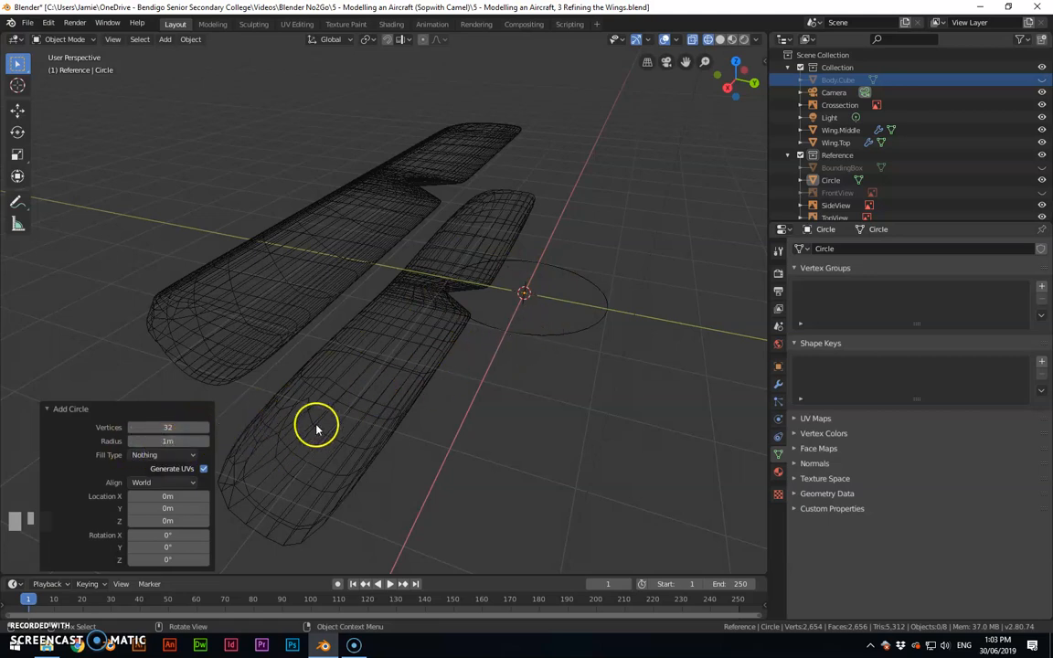
# Step: Edit the circle in right side view and rotate it 90° so the ring stands upright across the fuselage
pyautogui.press('KP_3')
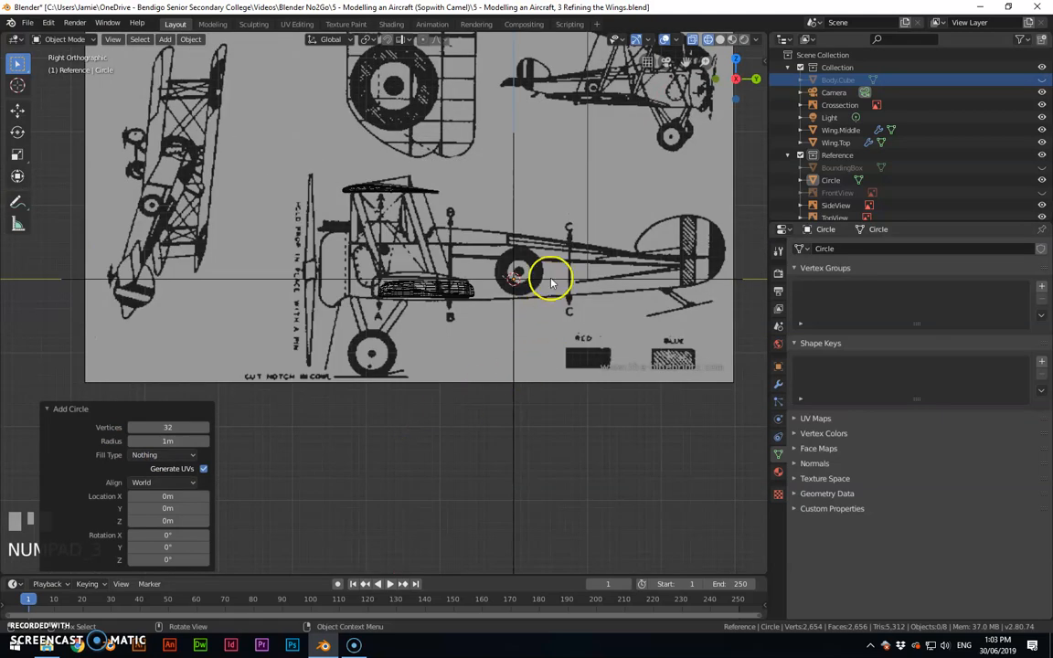
pyautogui.press('KP_1')
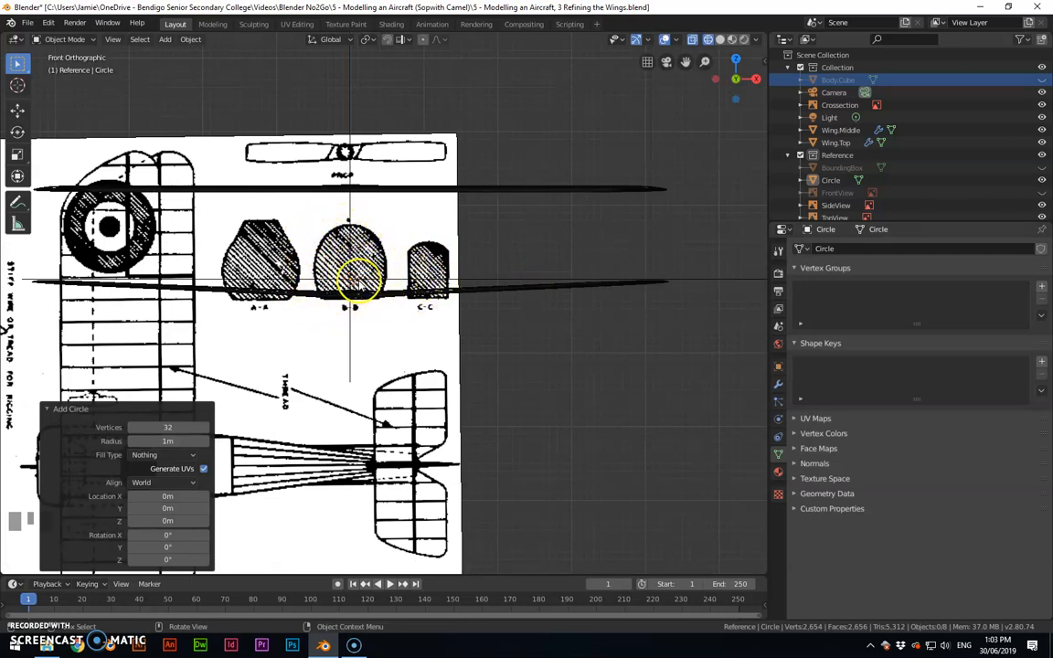
pyautogui.press('KP_3')
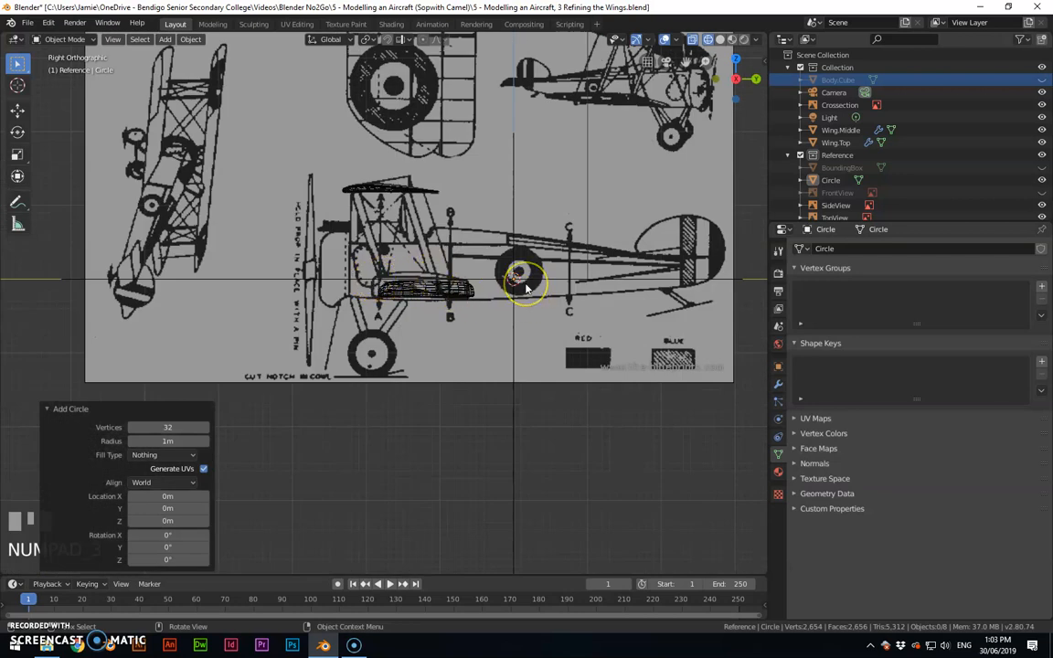
pyautogui.press('Tab')
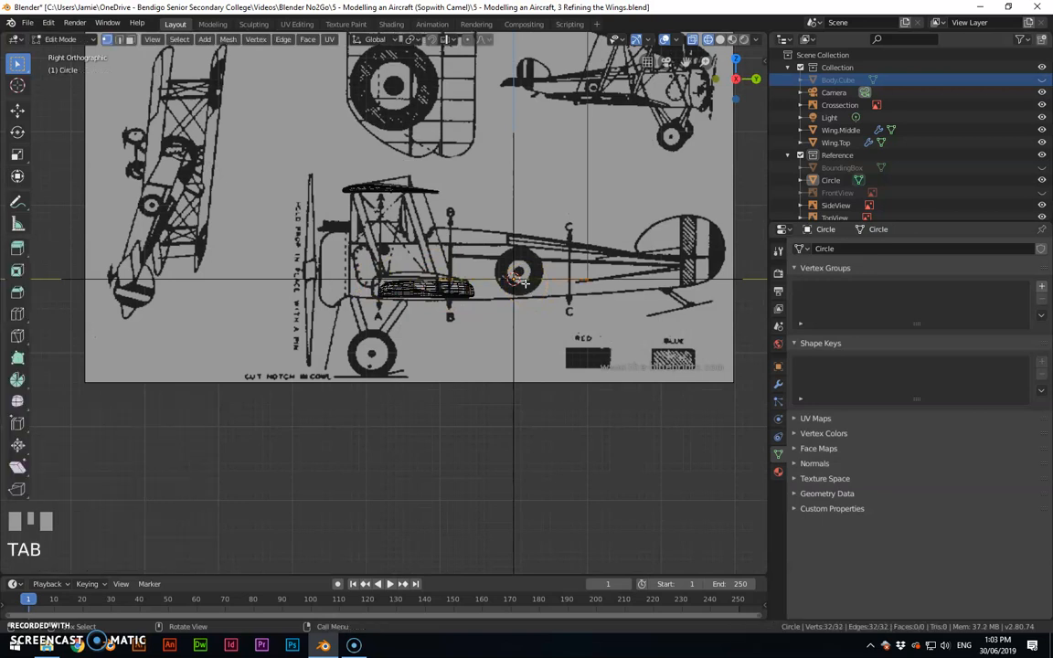
pyautogui.press('r')
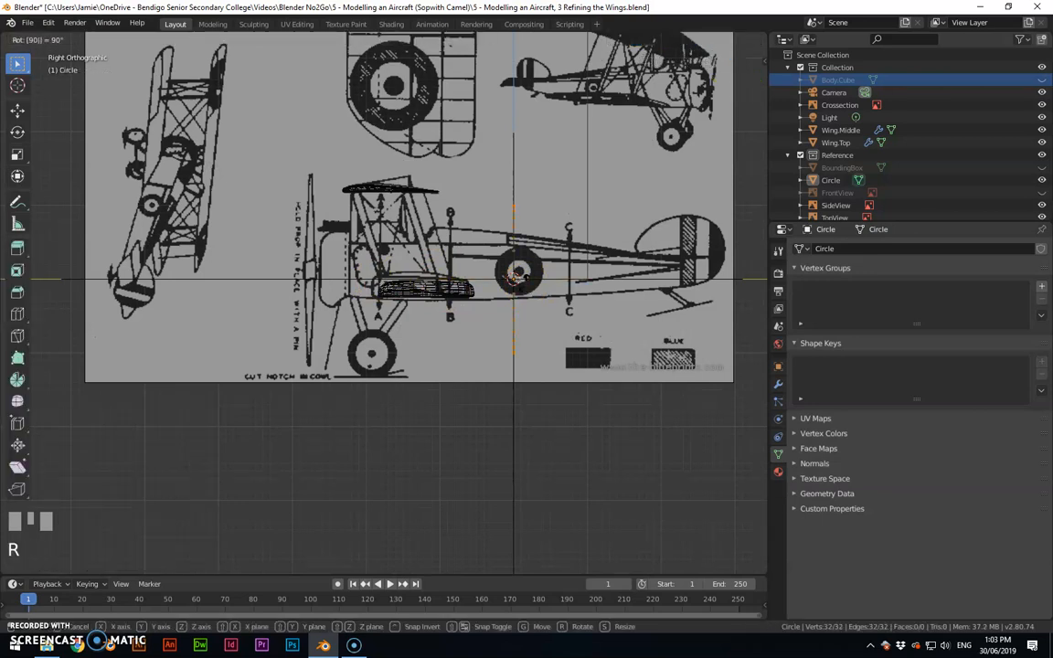
pyautogui.press('Return')
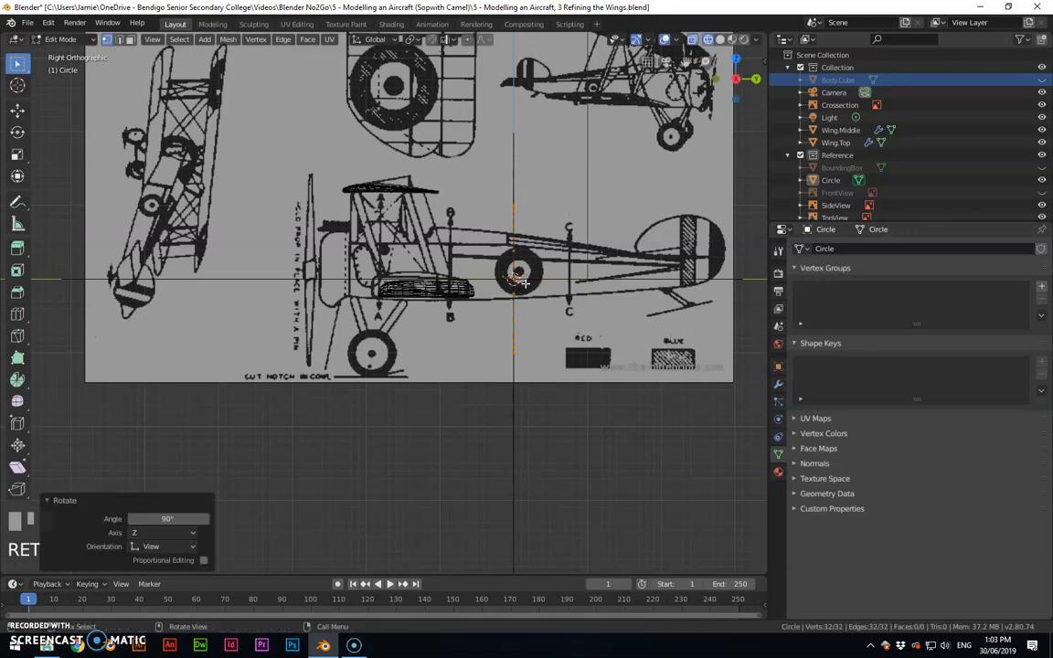
# Step: Move the ring onto section line B-B and scale it to about 0.6 to approximate the fuselage height
pyautogui.press('g')
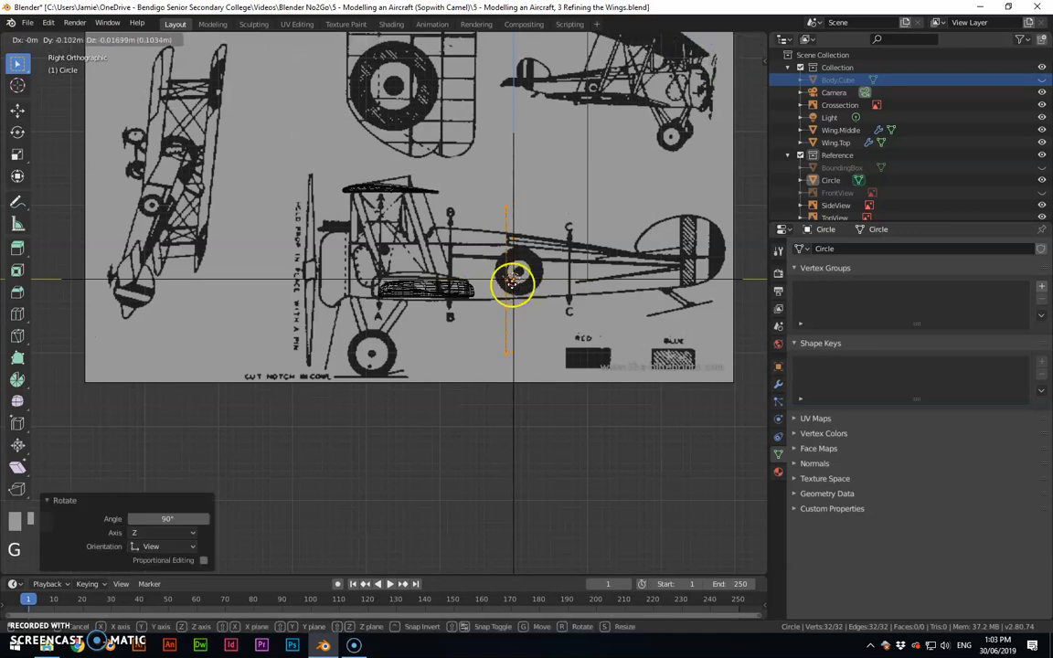
pyautogui.click(464, 273)
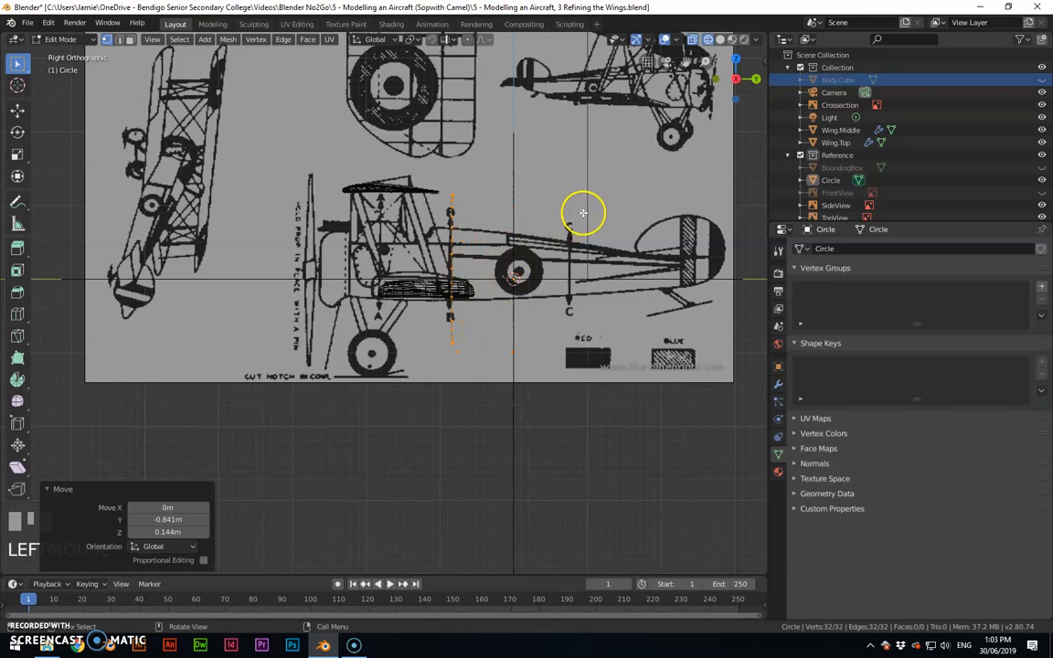
pyautogui.press('s')
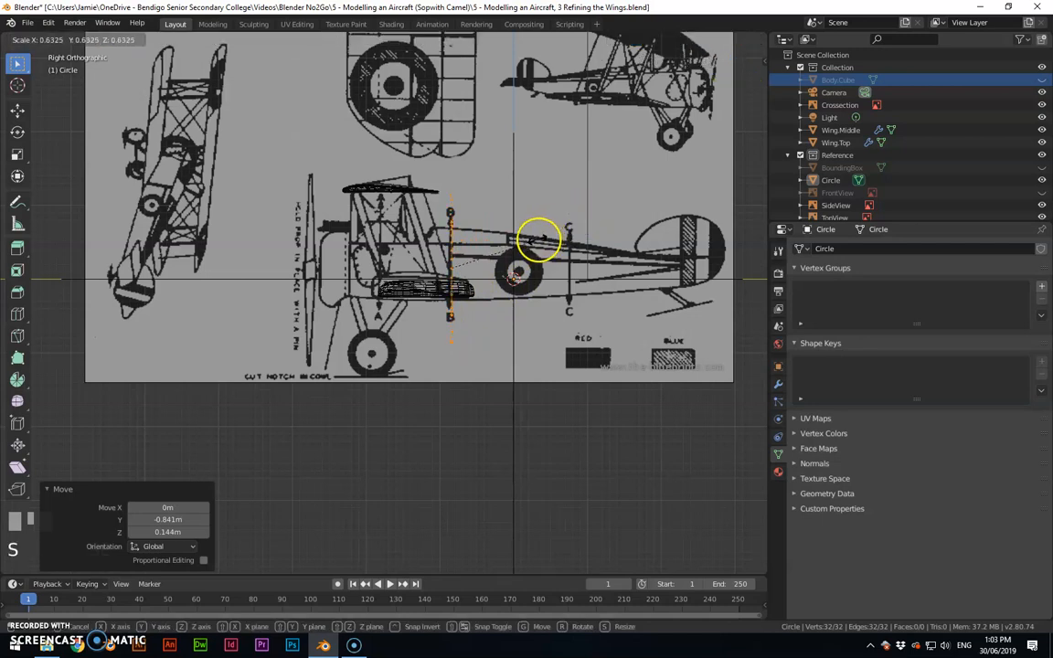
pyautogui.click(531, 239)
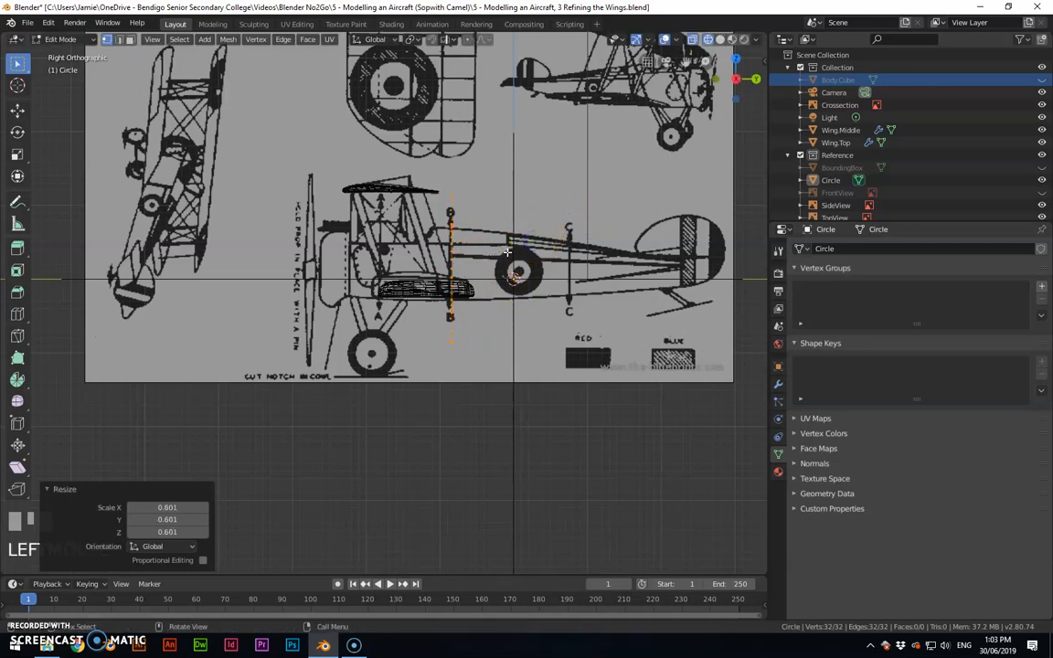
pyautogui.press('g')
pyautogui.click(505, 259)
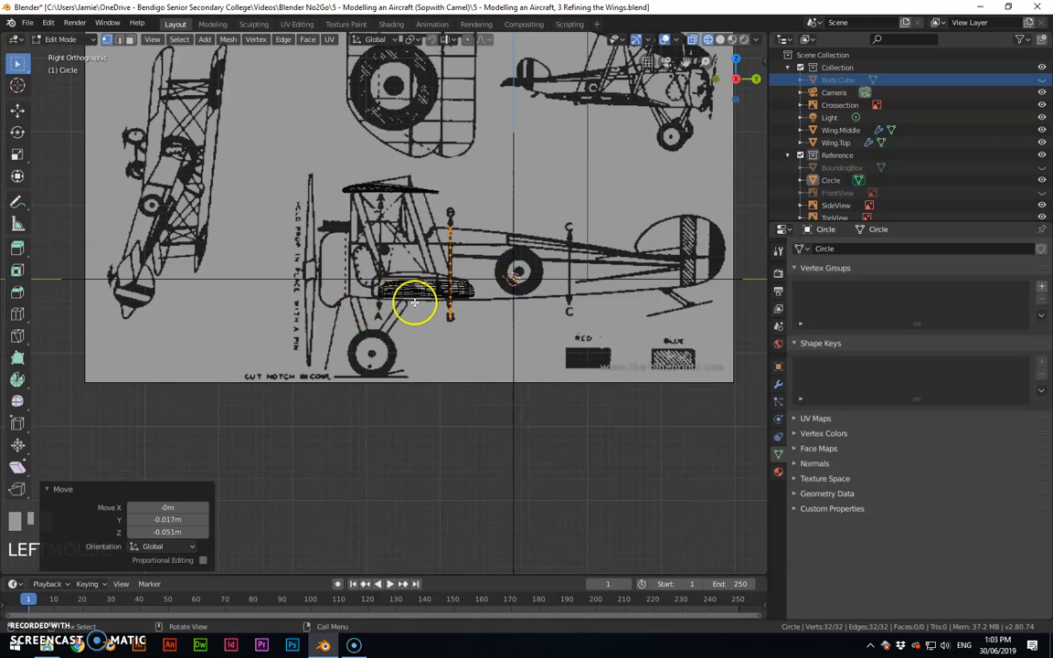
# Step: Extrude the ring forward to section line A-A, and extrude the B-B ring about 1.61 m backward along Y to line C-C
pyautogui.press('e')
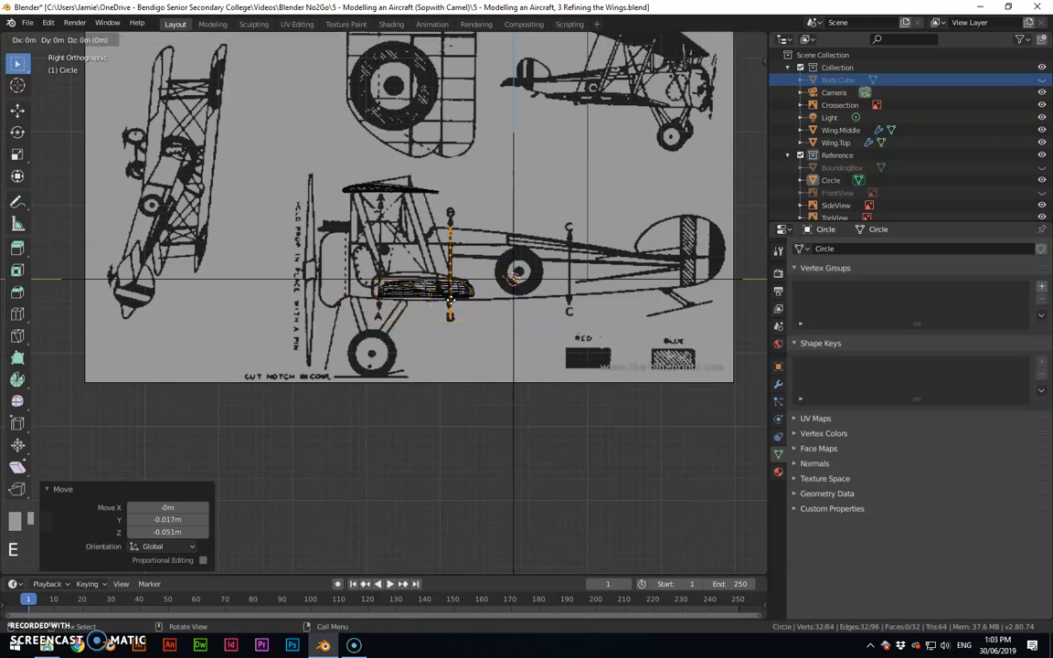
pyautogui.click(383, 292)
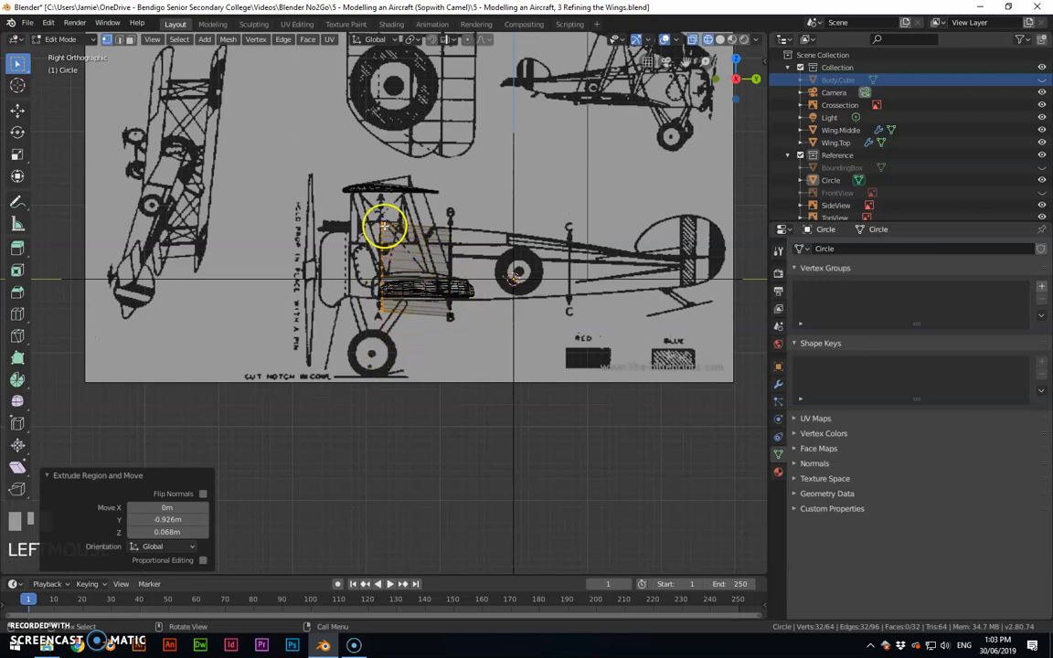
pyautogui.moveTo(440, 209); pyautogui.dragTo(467, 351)
pyautogui.press('e')
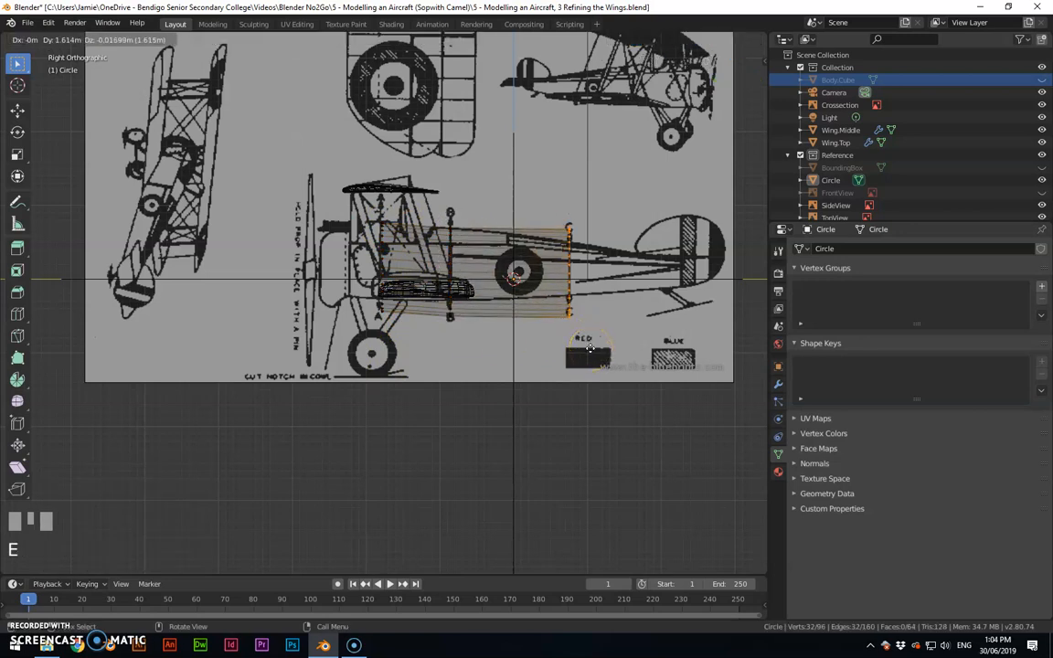
pyautogui.press('x')
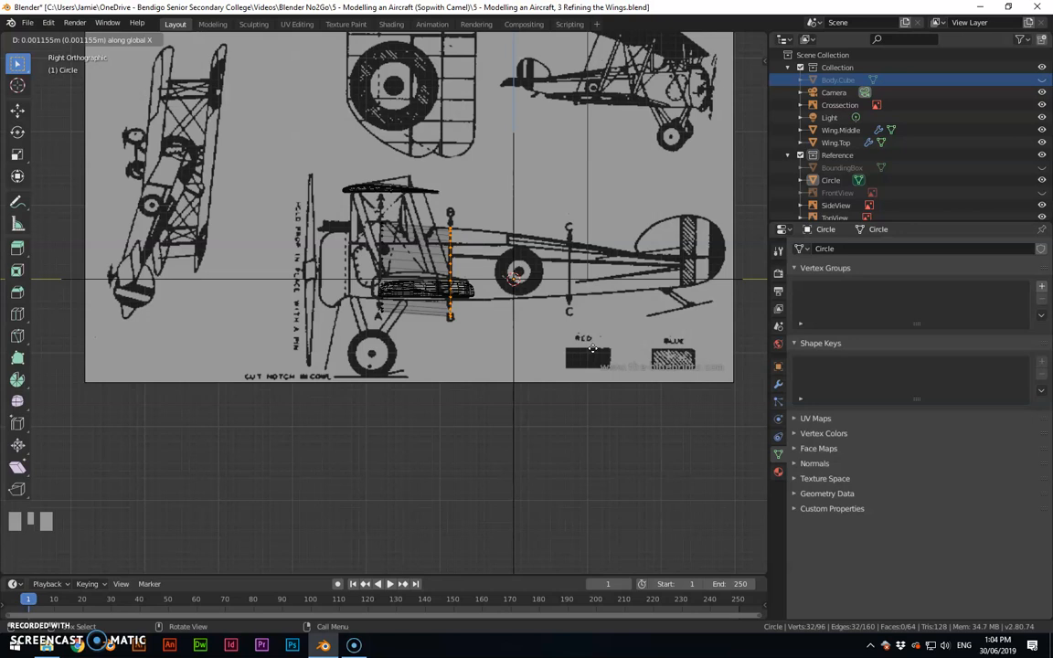
pyautogui.press('y')
pyautogui.click(591, 347)
pyautogui.moveTo(590, 346); pyautogui.dragTo(487, 348, button='middle')
# Step: Scale down and raise the rear ring in side view so it fits the fuselage outline at section line C-C
pyautogui.press('KP_3')
pyautogui.click(594, 227)
pyautogui.press('s')
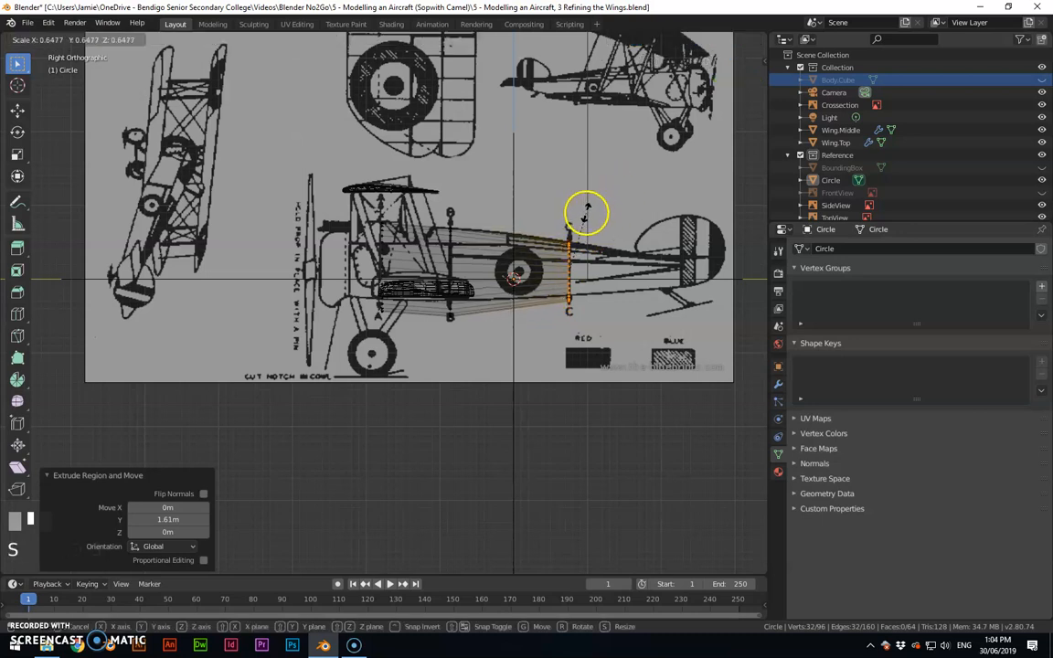
pyautogui.click(586, 213)
pyautogui.press('g')
pyautogui.click(615, 354)
pyautogui.press('s')
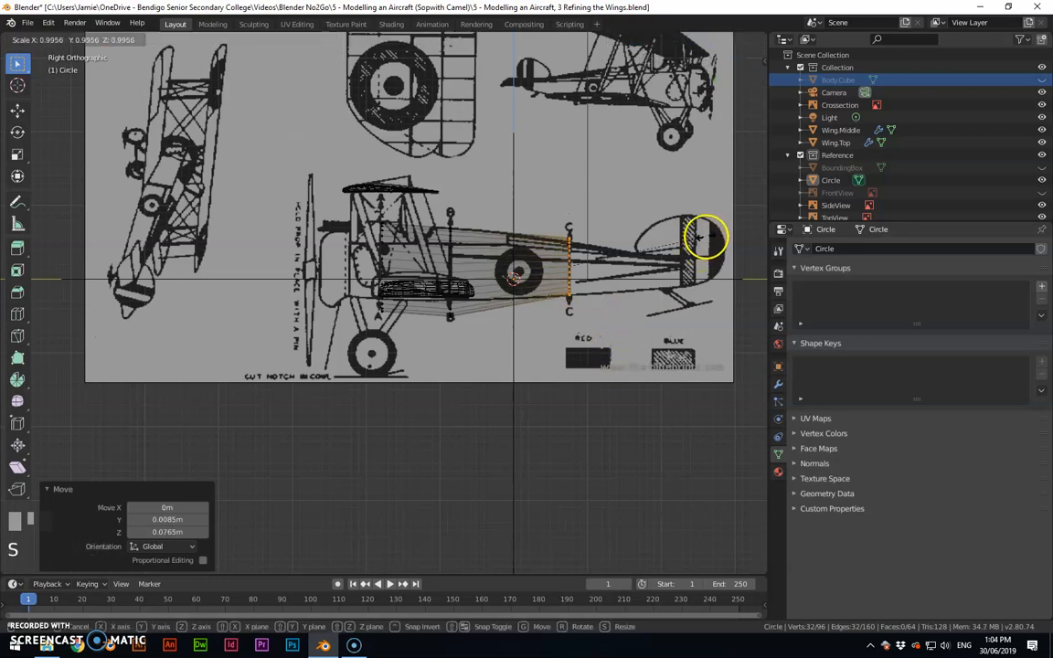
pyautogui.click(692, 240)
pyautogui.press('g')
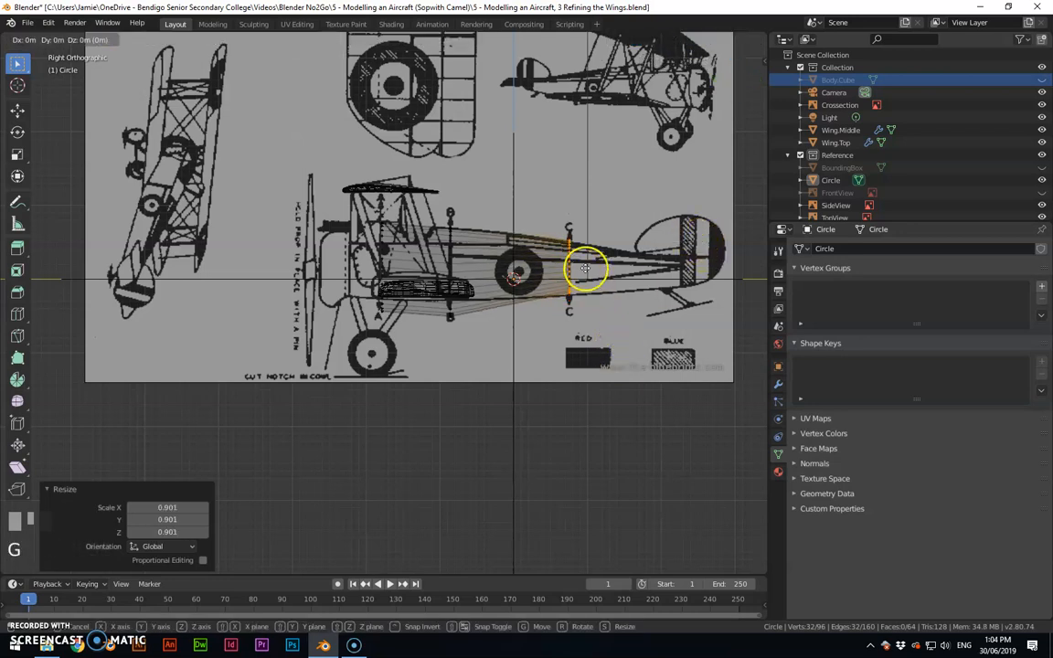
pyautogui.click(588, 266)
# Step: Hide the rear C-C ring and the front A-A ring, leaving only the B-B ring for editing
pyautogui.moveTo(466, 313); pyautogui.dragTo(578, 319, button='middle')
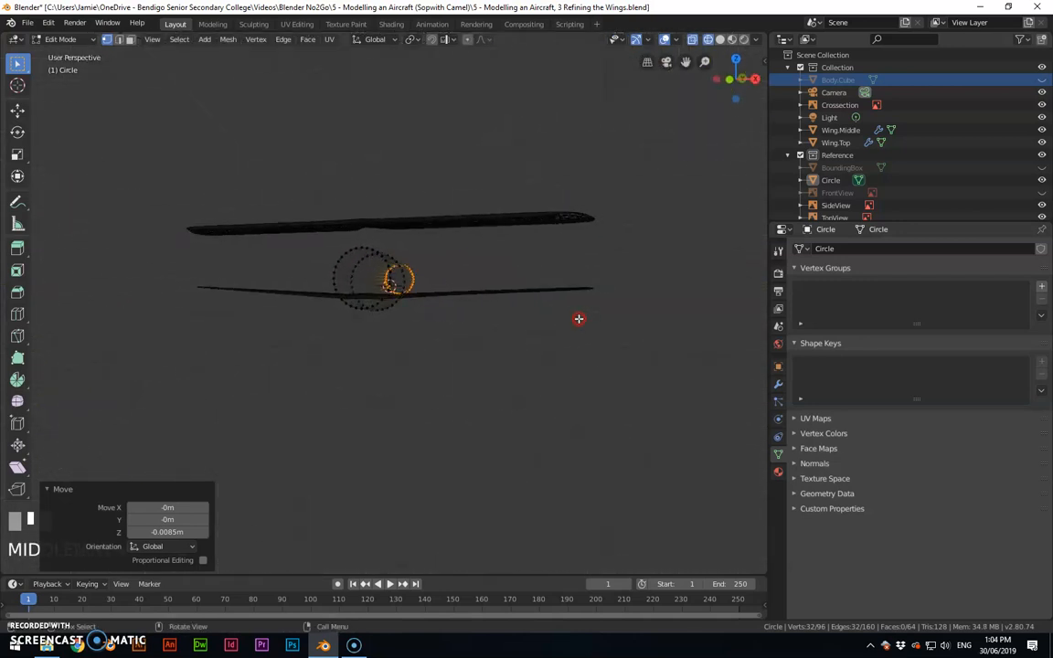
pyautogui.press('KP_1')
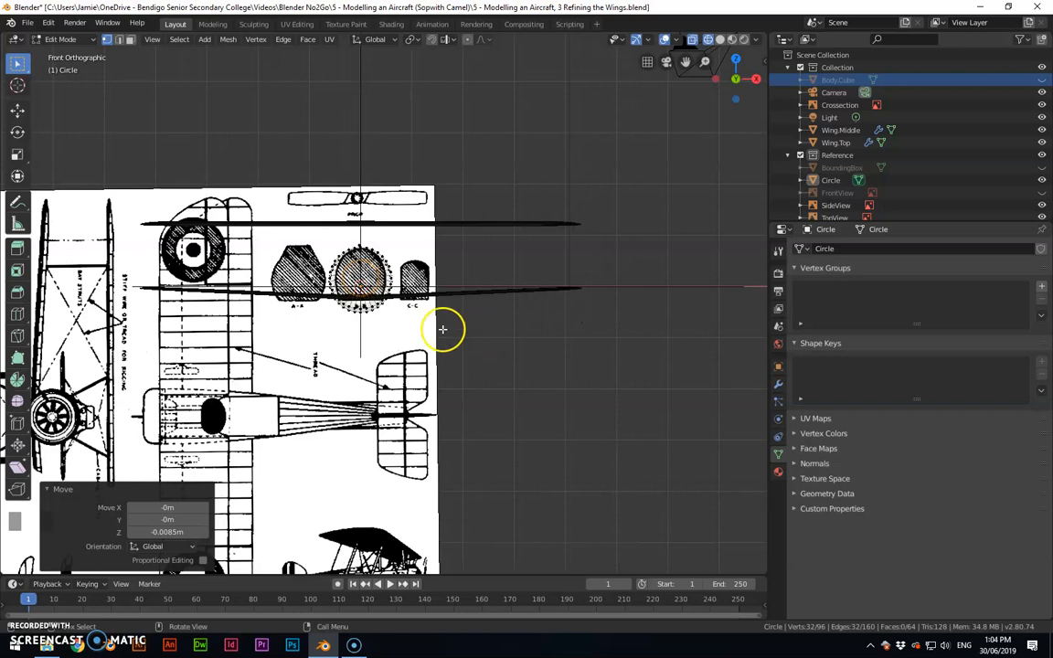
pyautogui.scroll(4, 352, 270)
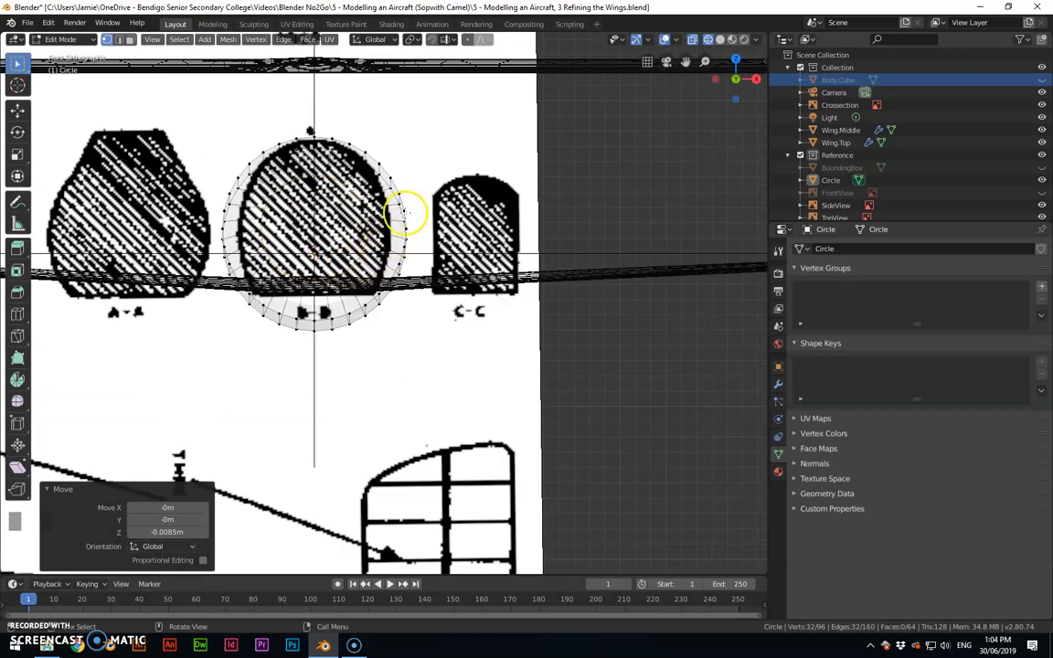
pyautogui.scroll(-2, 402, 214)
pyautogui.moveTo(399, 217); pyautogui.dragTo(536, 228, button='middle')
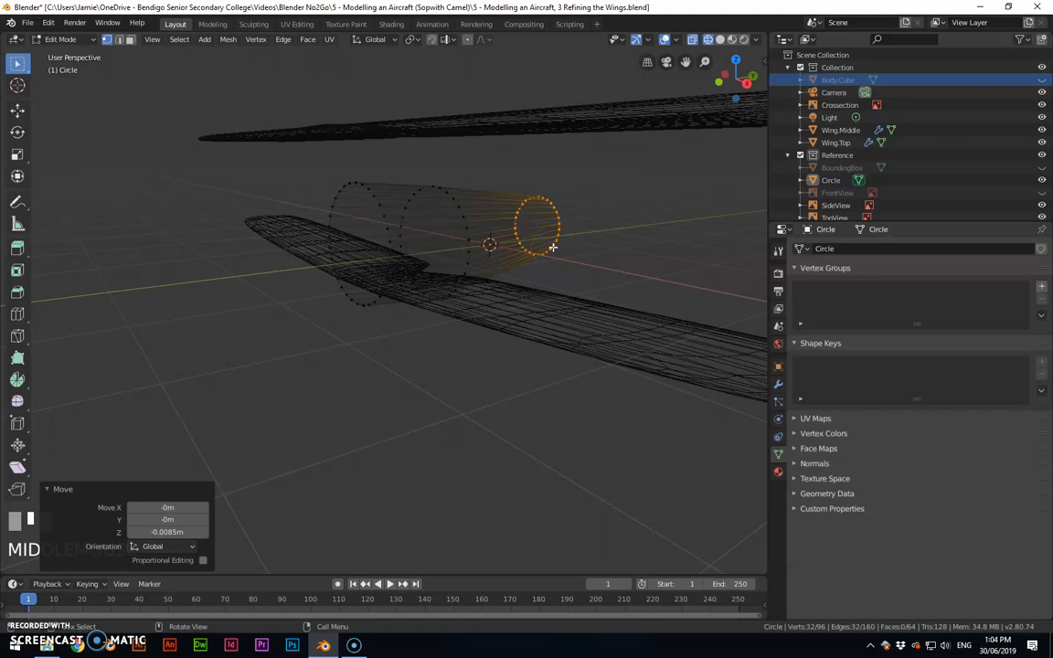
pyautogui.moveTo(583, 242); pyautogui.dragTo(445, 194, button='middle')
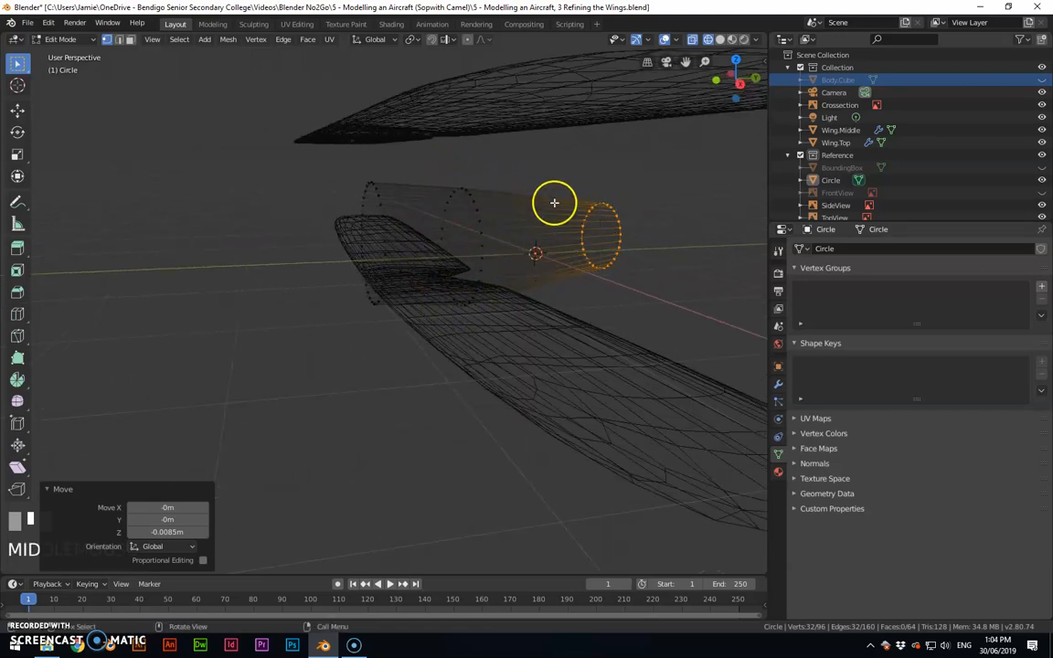
pyautogui.press('h')
pyautogui.moveTo(468, 216); pyautogui.dragTo(342, 182, button='middle')
pyautogui.moveTo(330, 150); pyautogui.dragTo(433, 349)
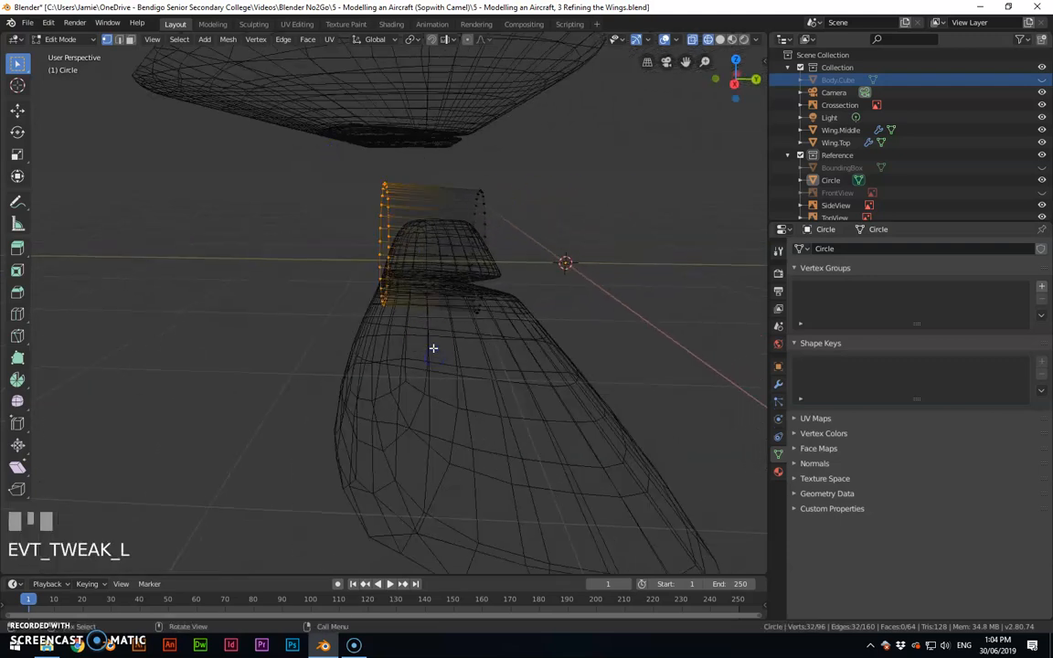
pyautogui.press('h')
pyautogui.moveTo(411, 305); pyautogui.dragTo(456, 320, button='middle')
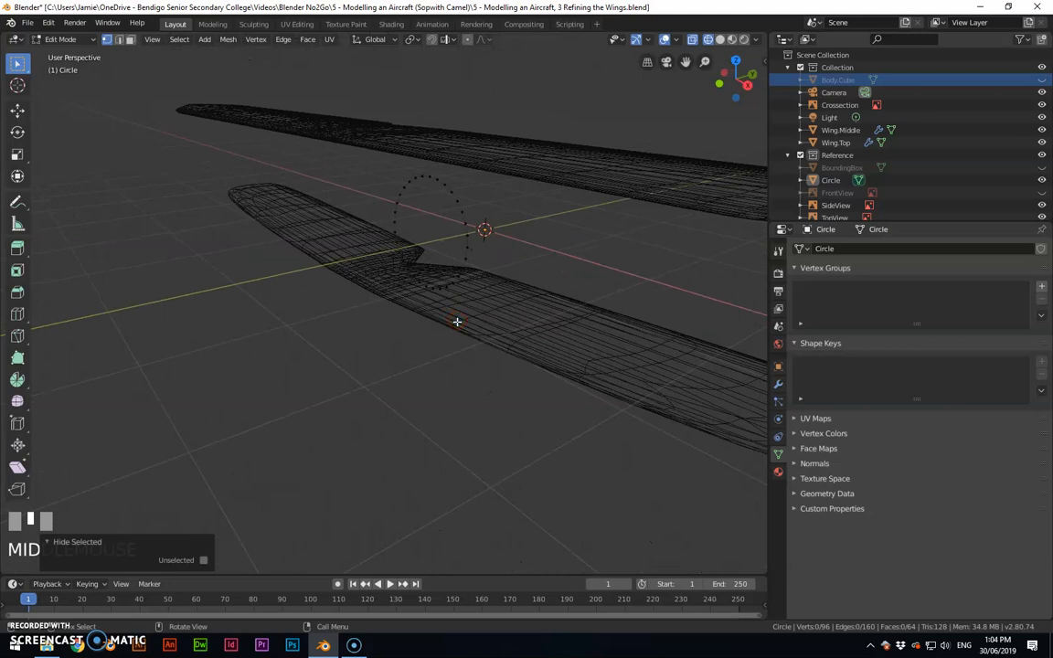
# Step: Return to front view and add a Mirror modifier on the X axis to the circle
pyautogui.press('KP_1')
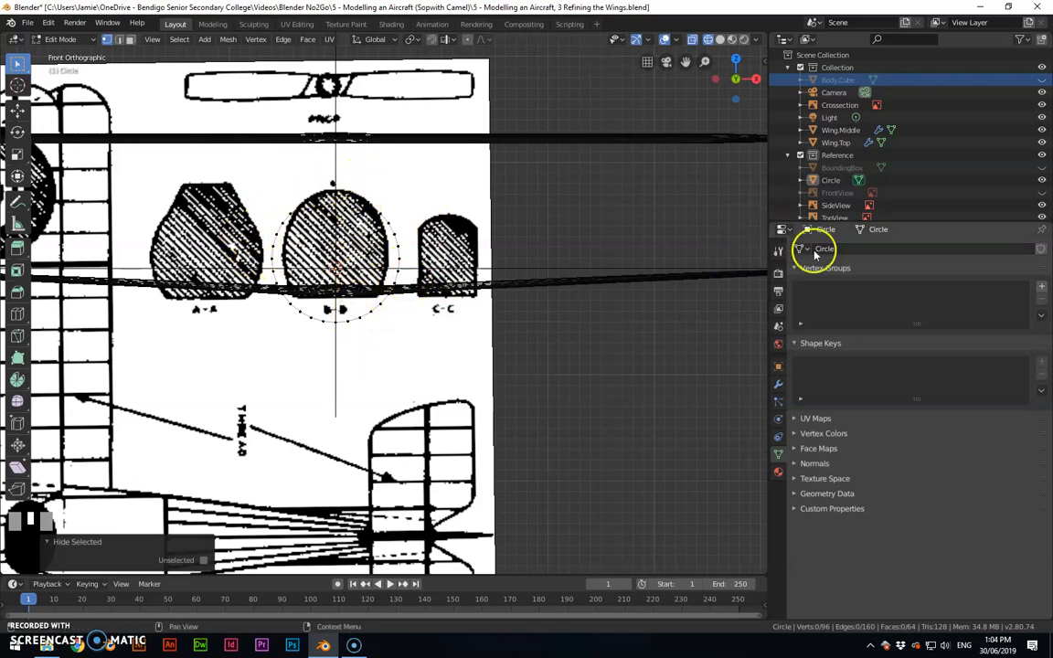
pyautogui.click(777, 385)
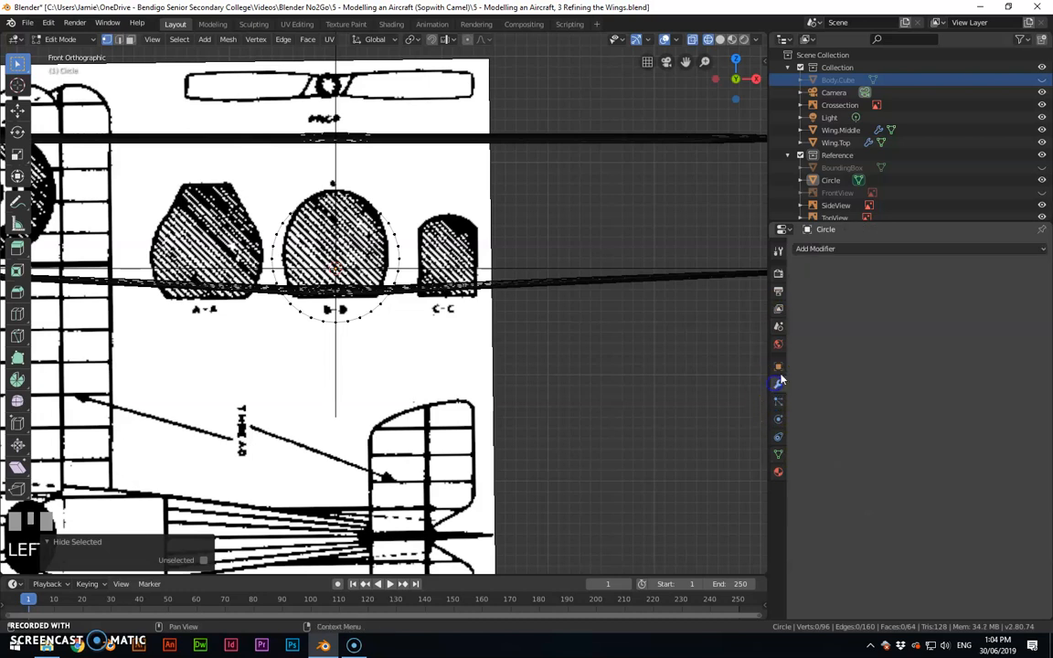
pyautogui.click(806, 248)
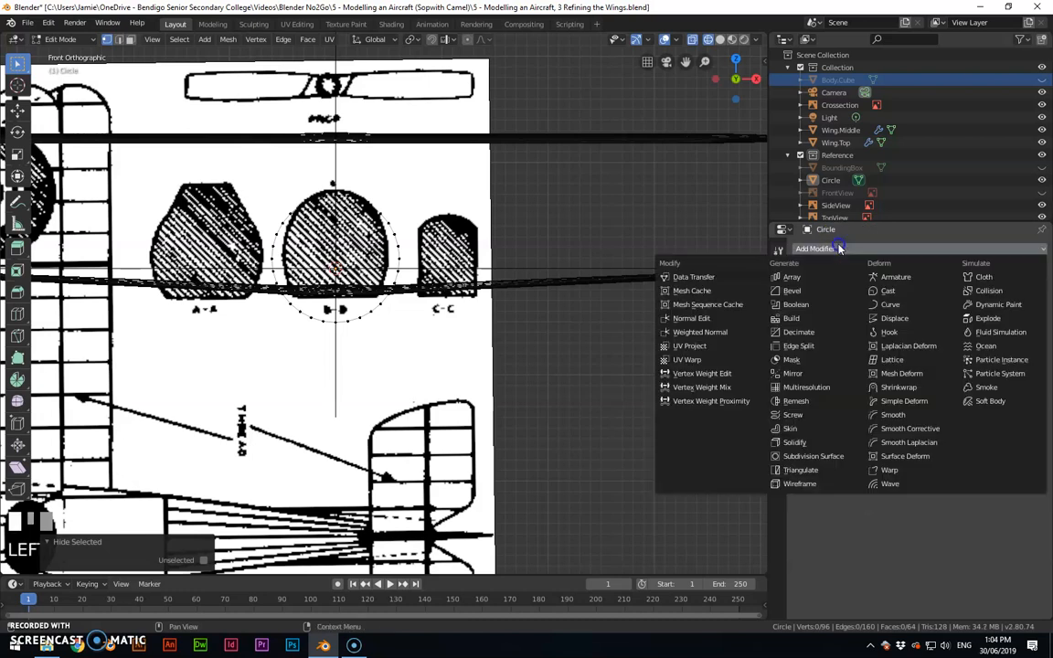
pyautogui.click(795, 374)
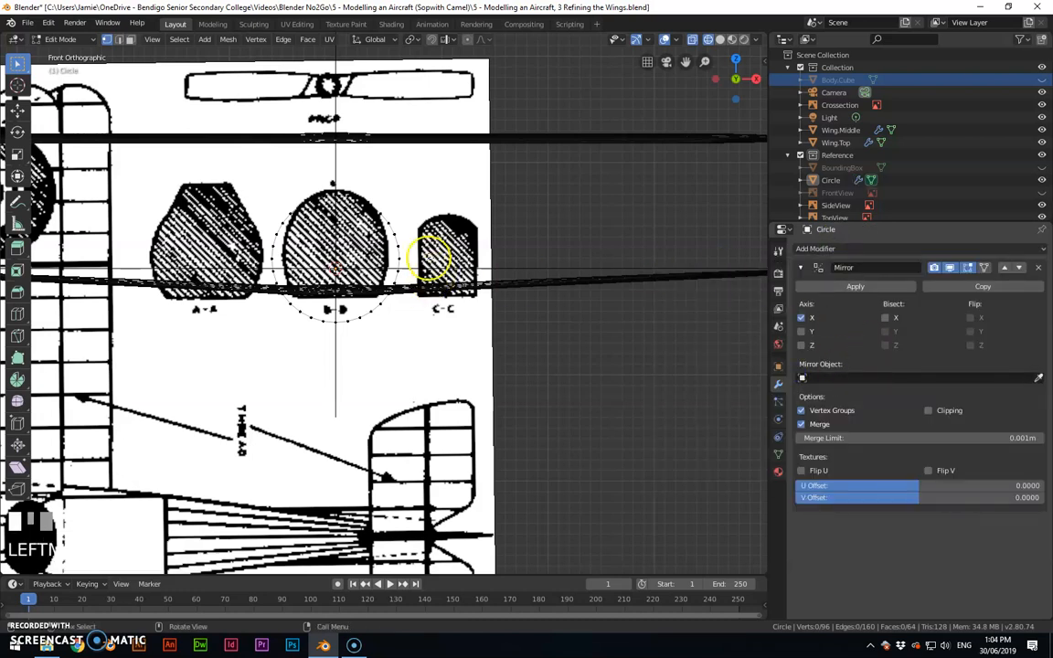
# Step: Delete the right-hand half of the B-B ring's vertices and enable Clipping on the Mirror modifier
pyautogui.moveTo(334, 165); pyautogui.dragTo(449, 391)
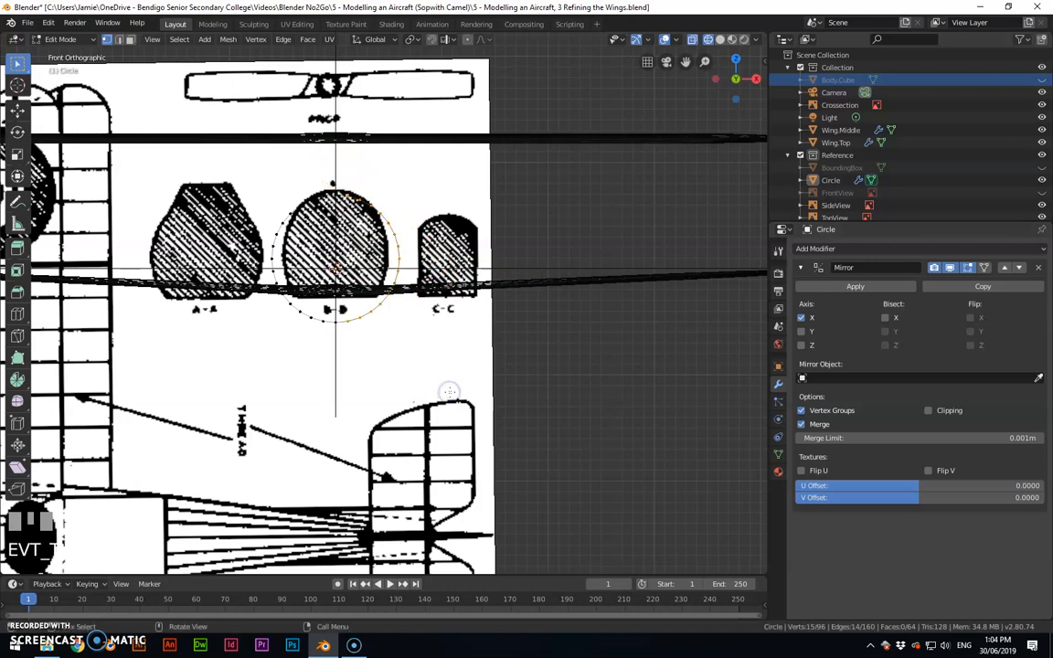
pyautogui.press('x')
pyautogui.click(411, 388)
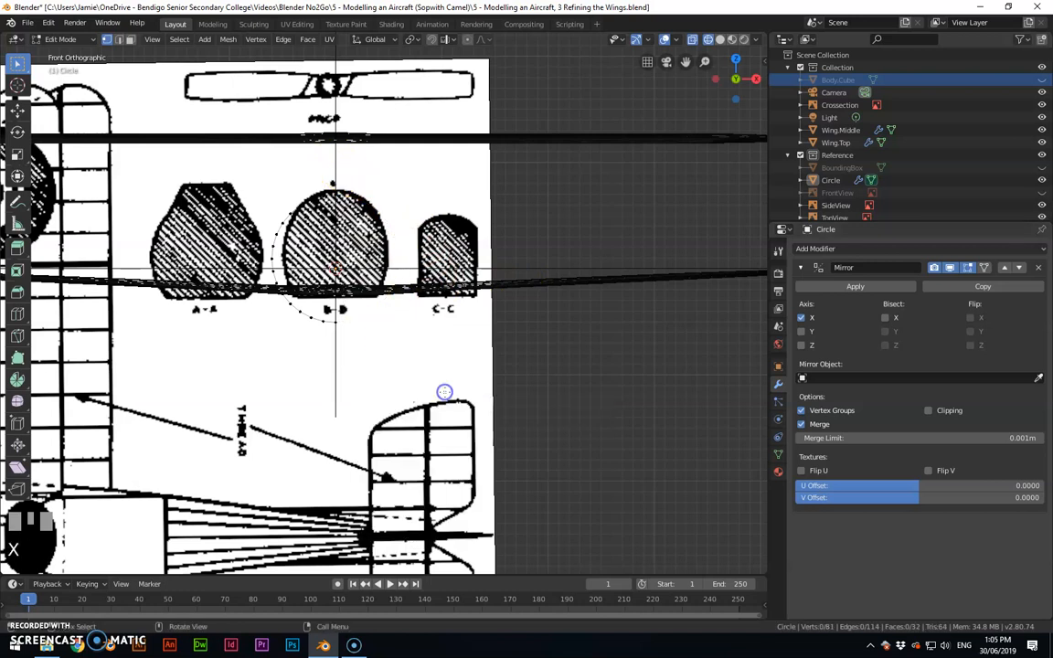
pyautogui.click(928, 411)
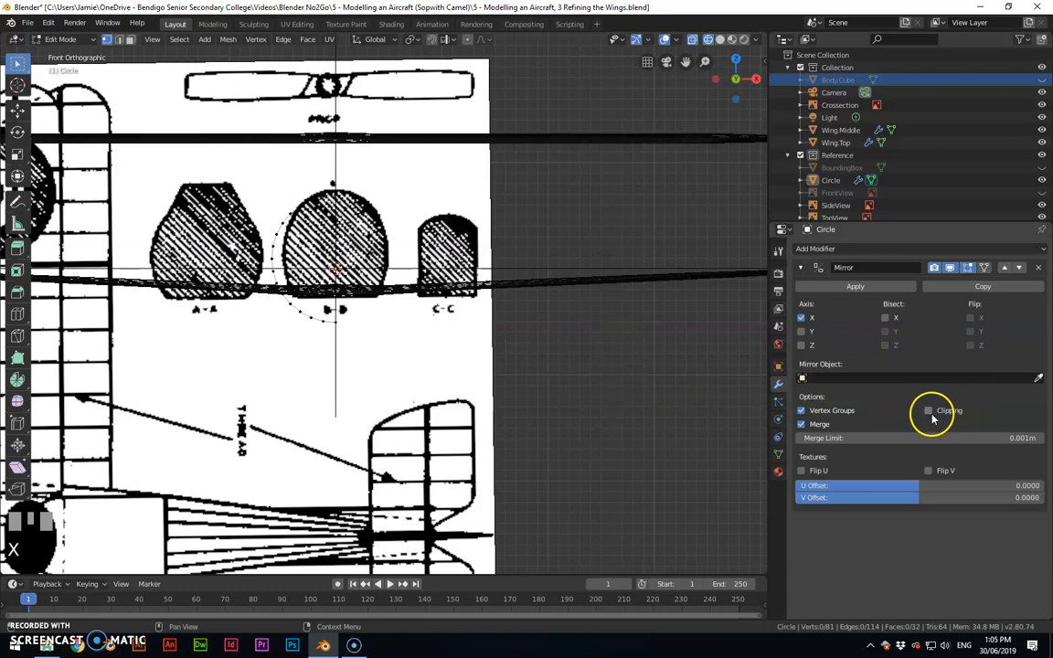
# Step: Try mirroring the circle on the Y axis, and return the Mirror modifier to the X axis
pyautogui.moveTo(517, 287); pyautogui.dragTo(479, 325, button='middle')
pyautogui.press('Tab')
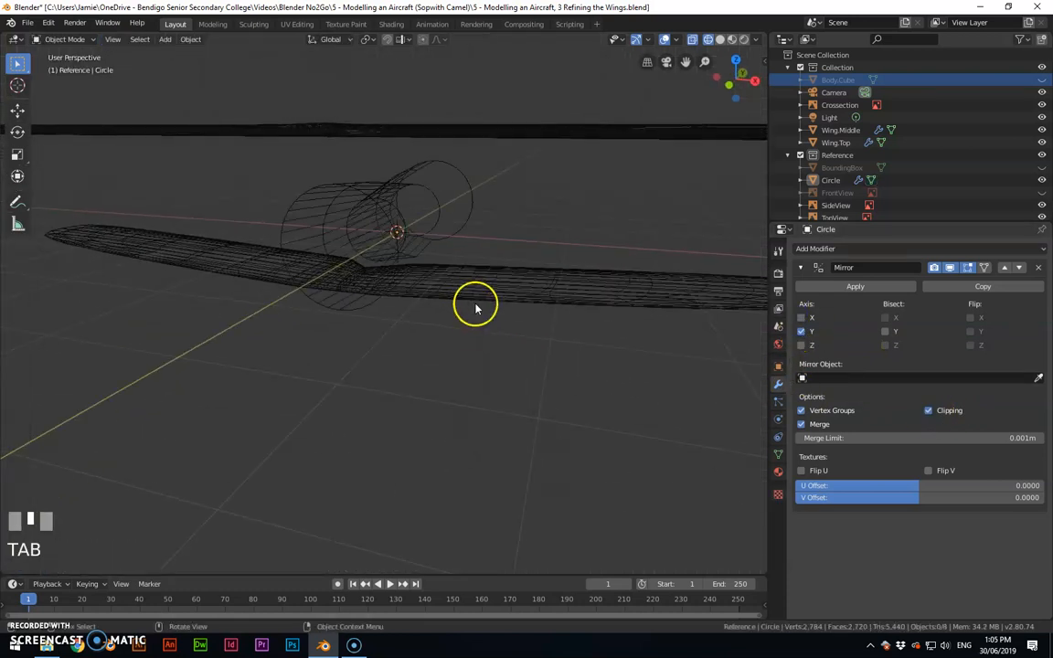
pyautogui.click(801, 331)
pyautogui.click(802, 317)
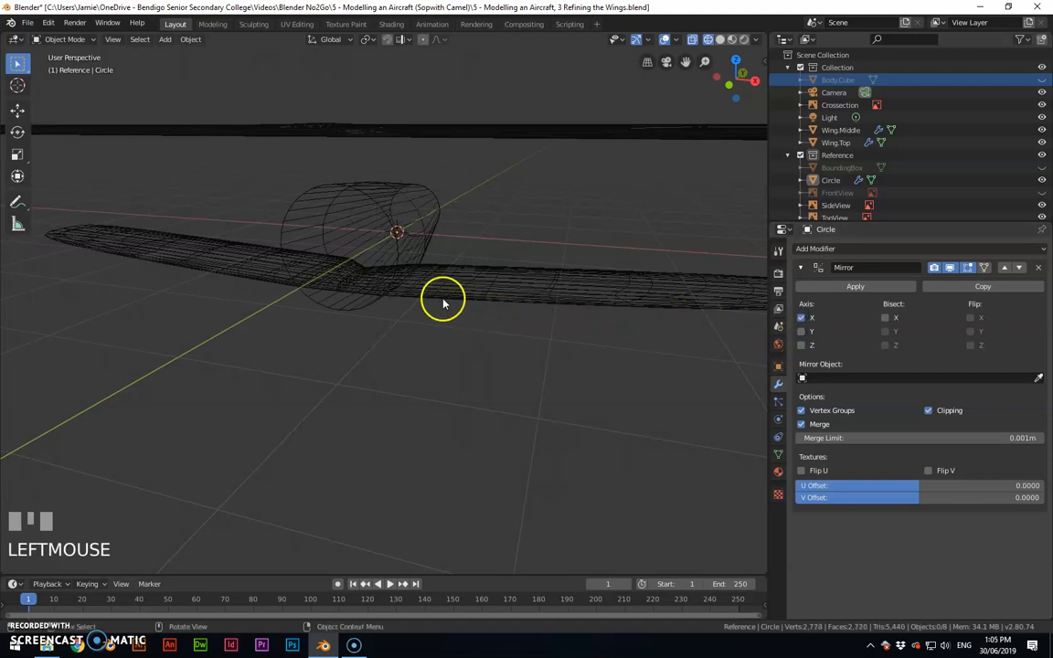
# Step: Raise the whole B-B half ring about 0.043 m in front view so its top meets the B-B cross-section outline
pyautogui.press('Tab')
pyautogui.moveTo(444, 298); pyautogui.dragTo(462, 290, button='middle')
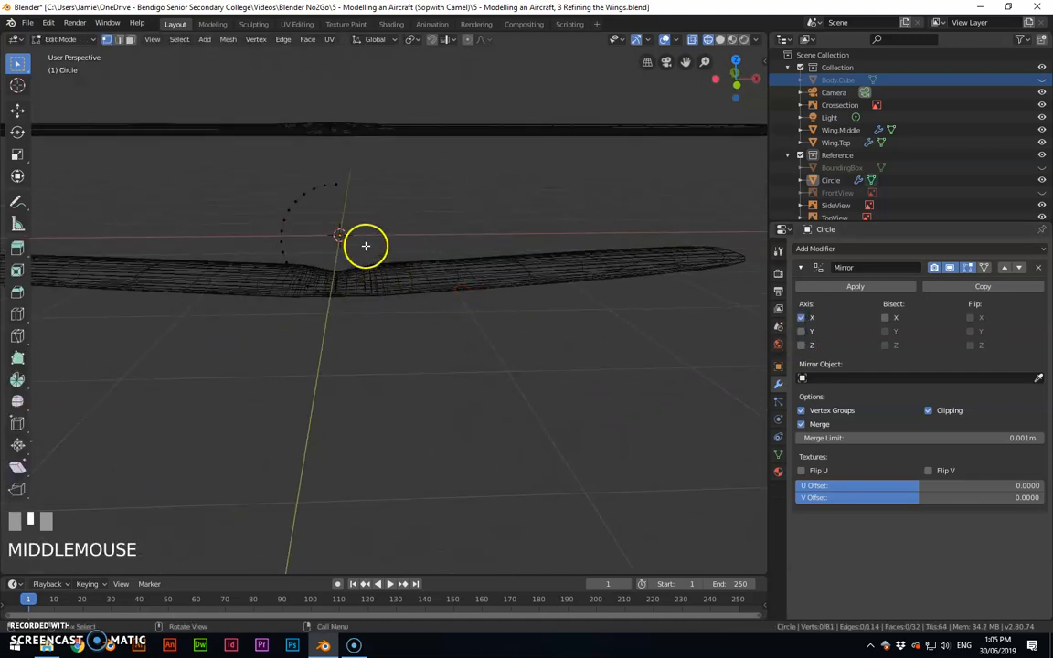
pyautogui.press('KP_1')
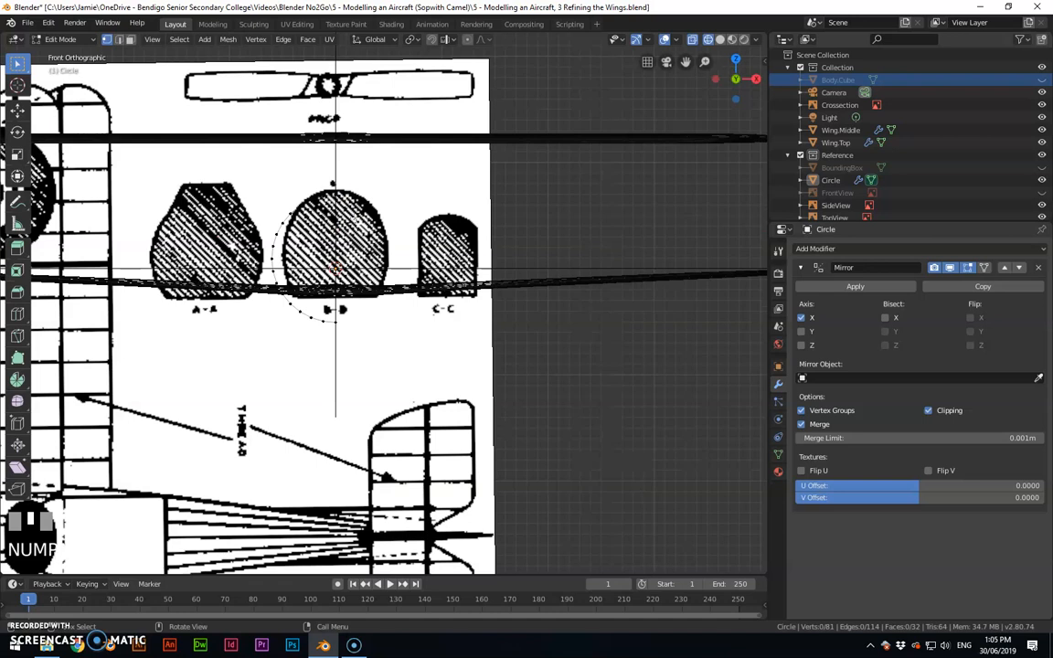
pyautogui.scroll(5, 317, 223)
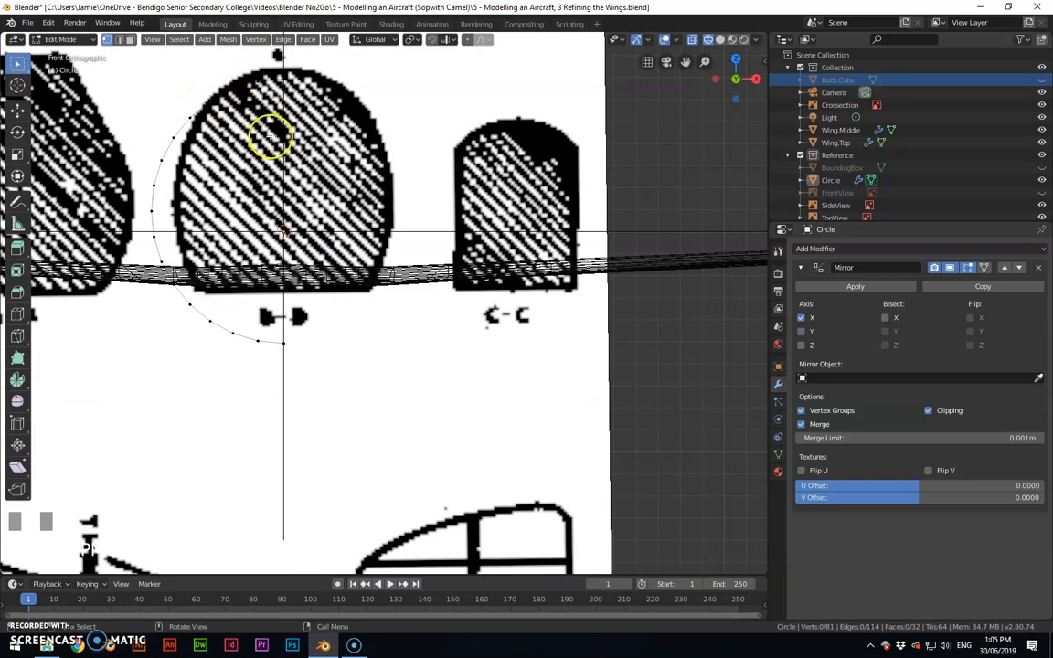
pyautogui.rightClick(285, 88)
pyautogui.click(177, 133)
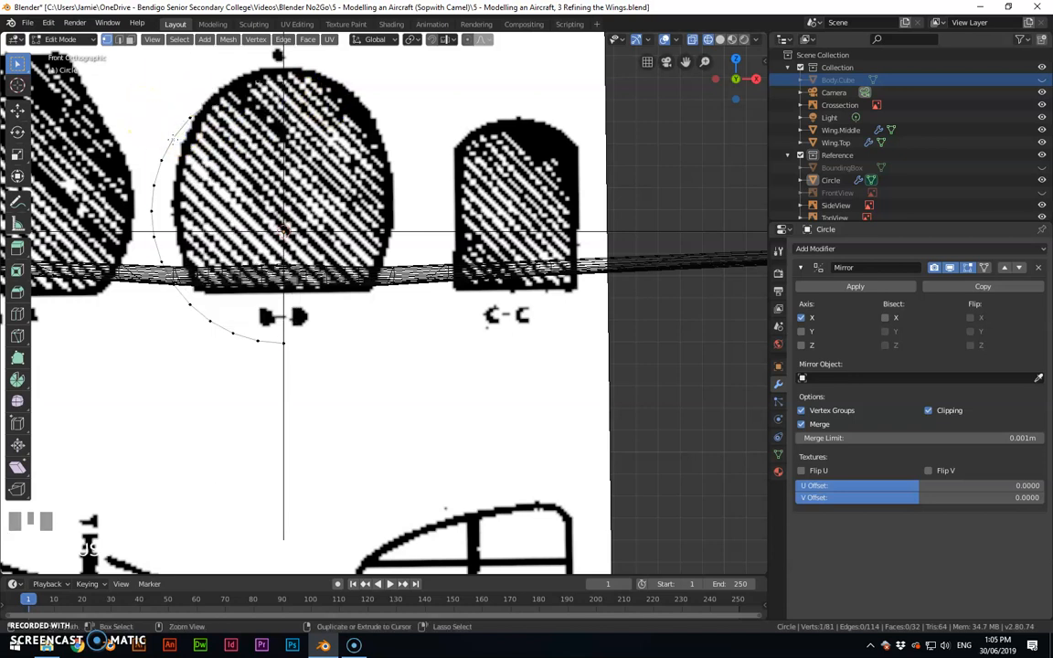
pyautogui.hotkey('ctrl', 'l')
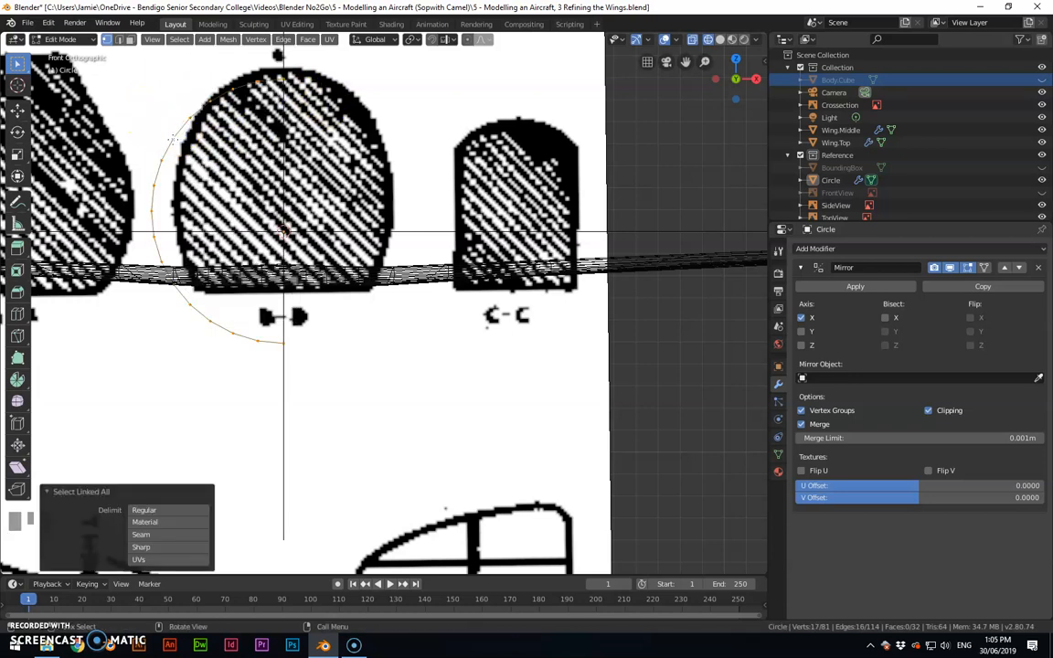
pyautogui.press('g')
pyautogui.click(231, 146)
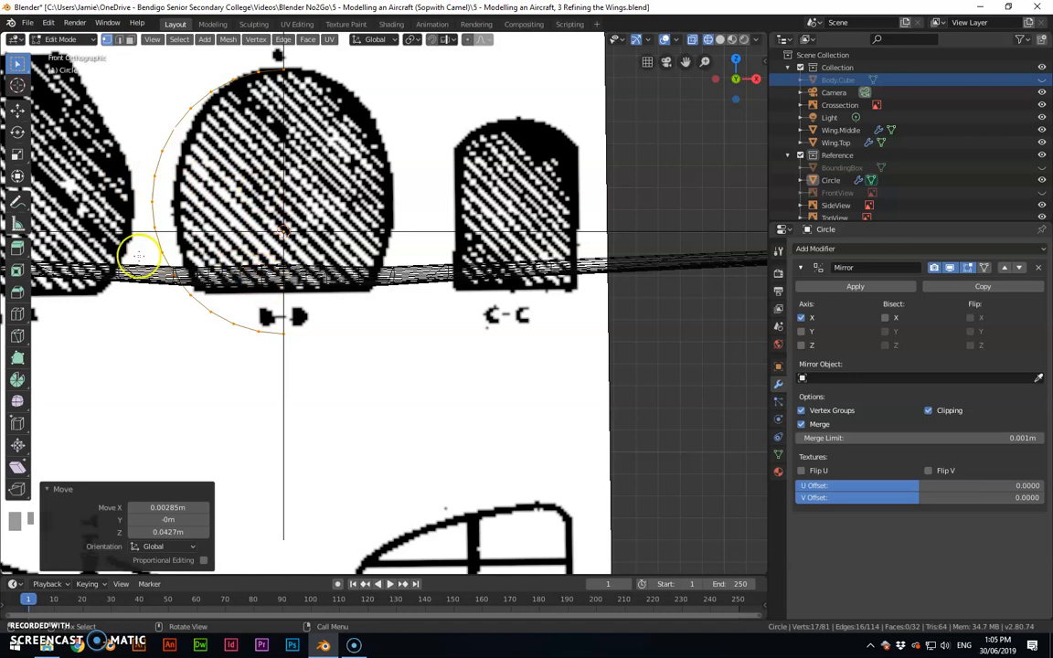
pyautogui.press('s')
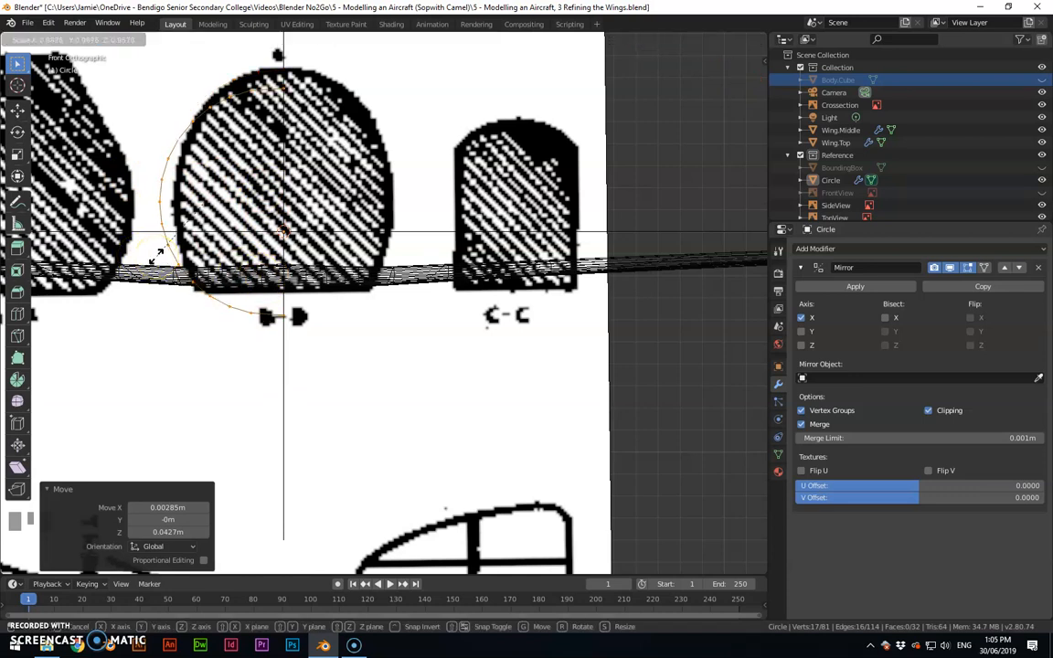
pyautogui.press('x')
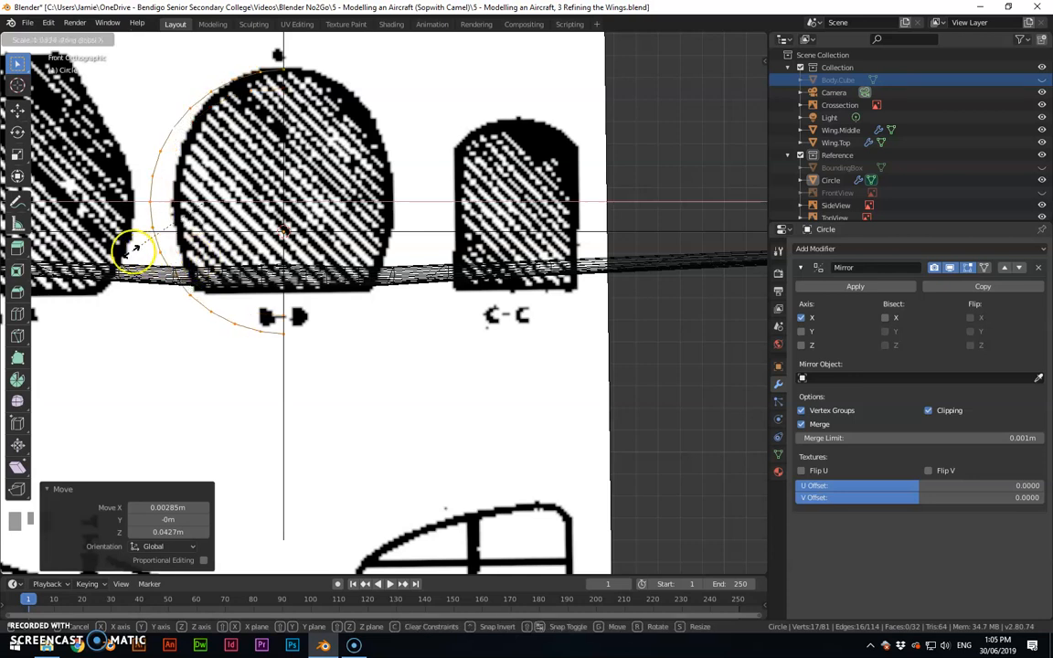
pyautogui.rightClick(143, 240)
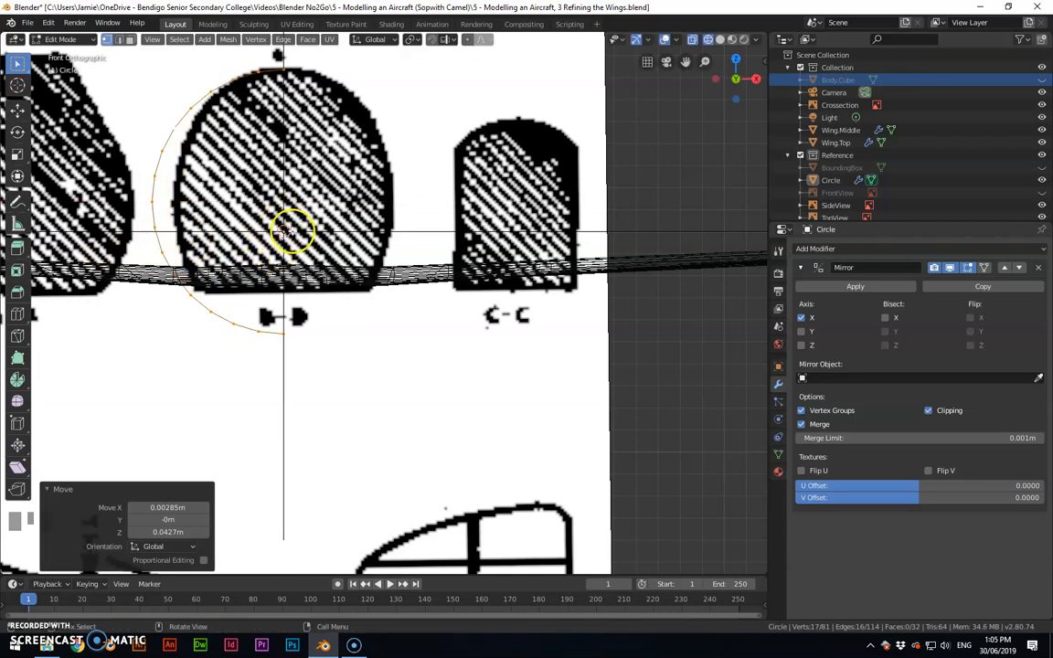
# Step: Set the pivot point to 3D Cursor and scale the half ring along X to about 0.826 to fit the B-B outline's width
pyautogui.moveTo(346, 239); pyautogui.dragTo(345, 252, button='middle')
pyautogui.moveTo(409, 222); pyautogui.dragTo(431, 270, button='middle')
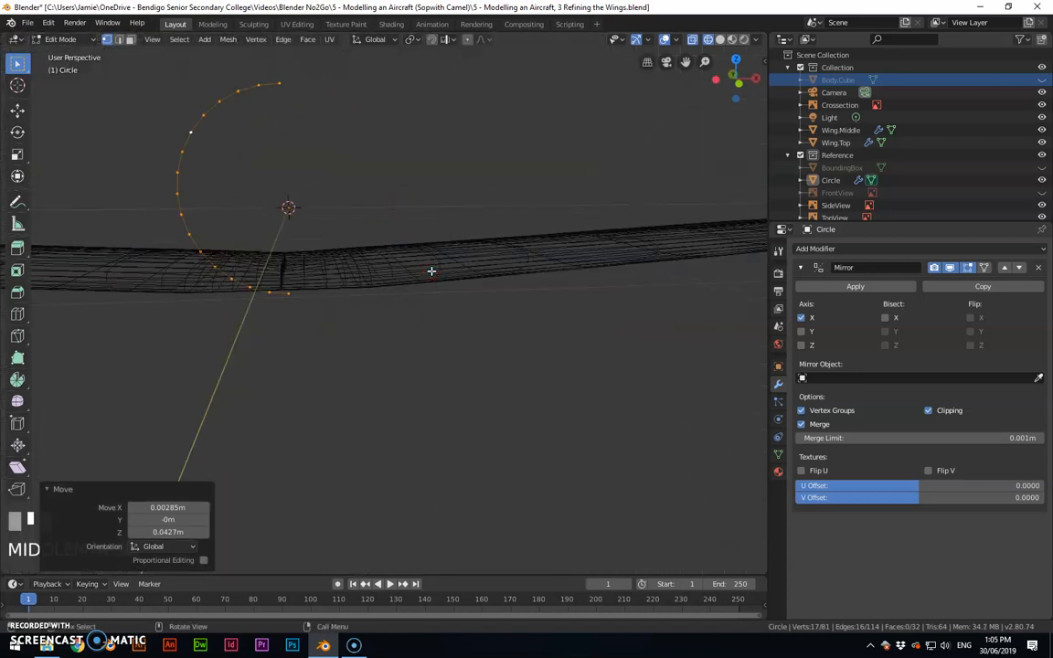
pyautogui.click(18, 86)
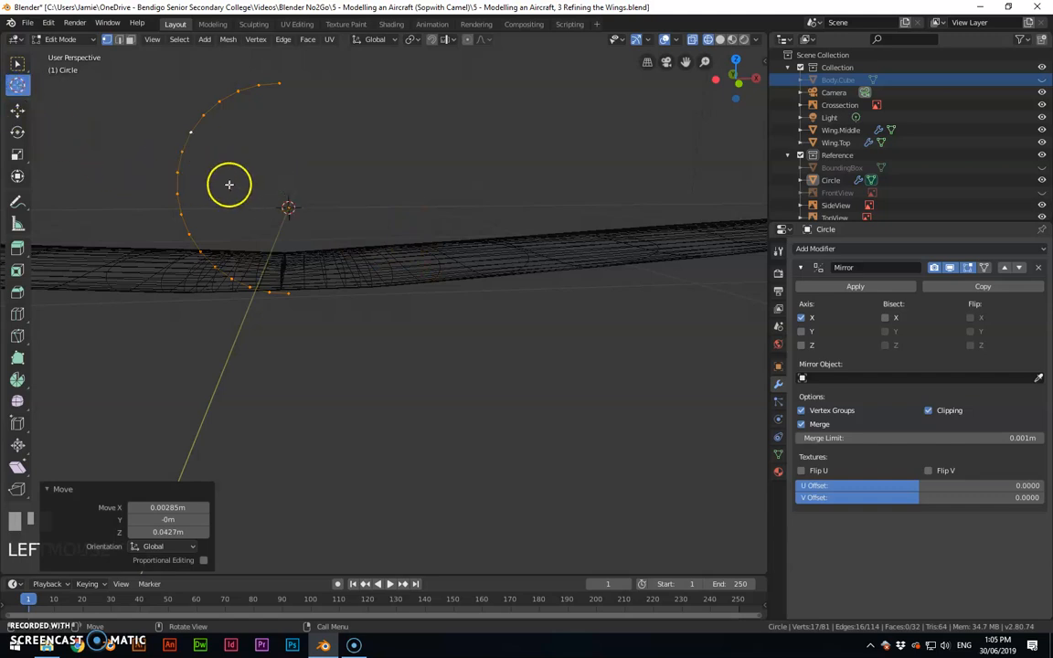
pyautogui.press('KP_1')
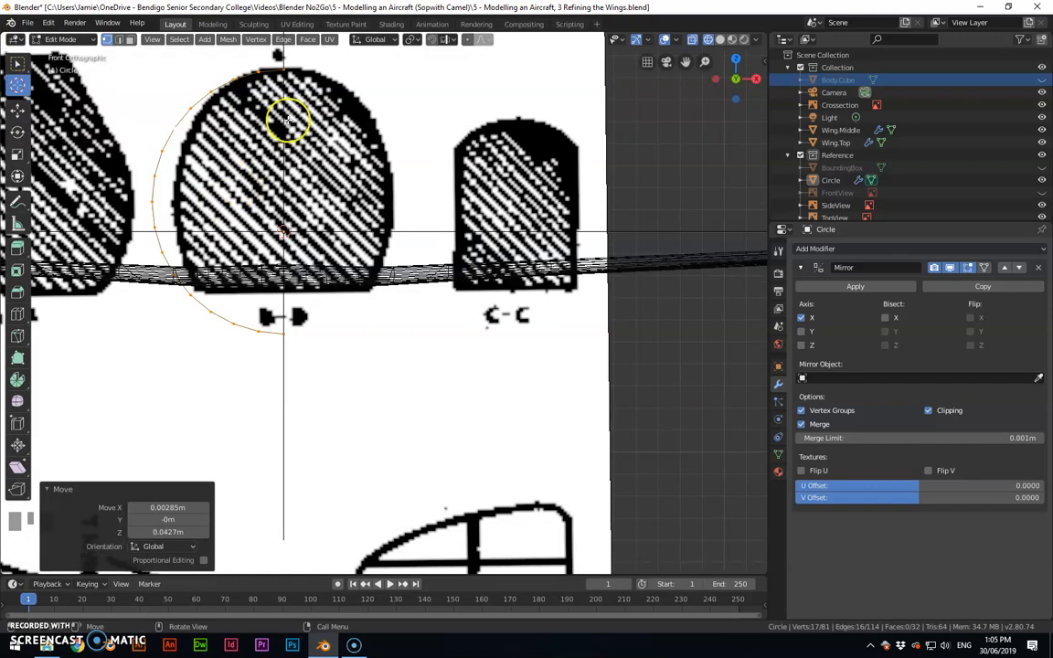
pyautogui.click(411, 41)
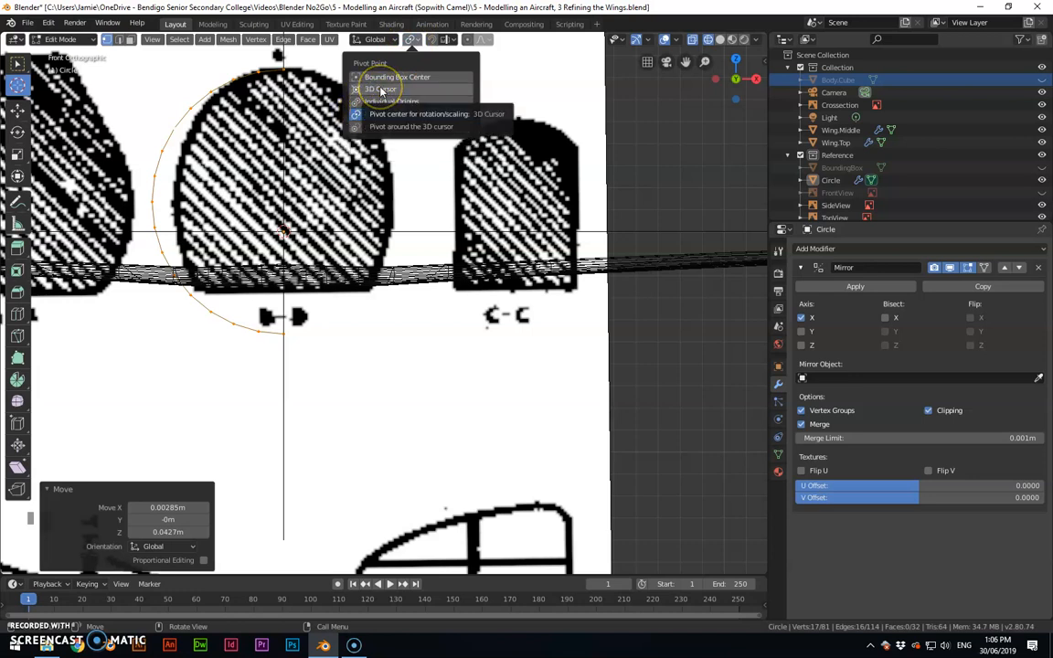
pyautogui.click(381, 89)
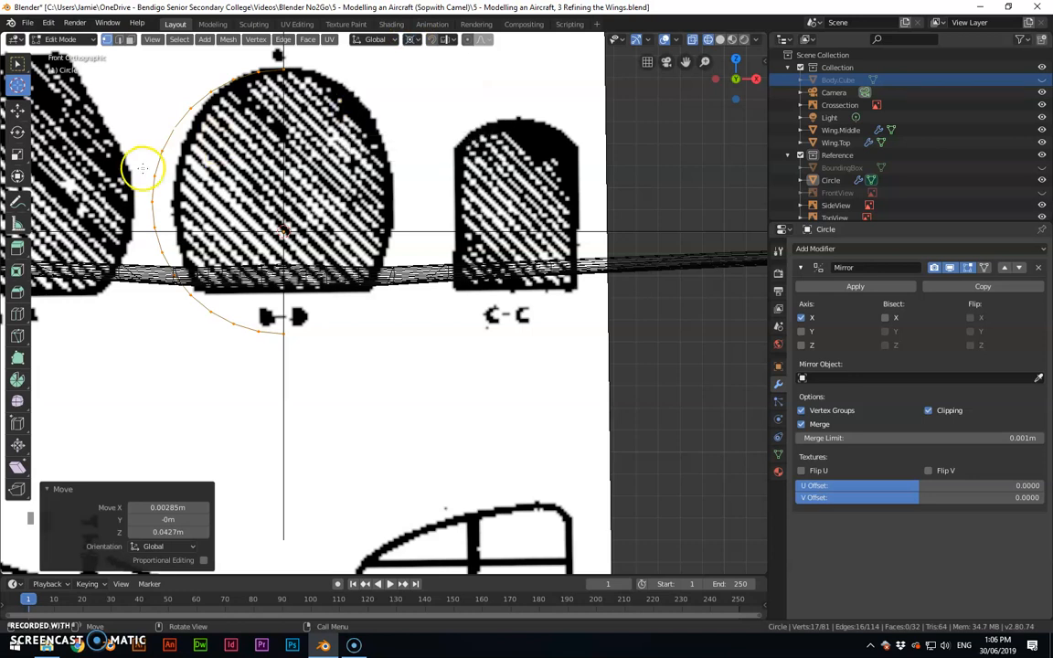
pyautogui.press('s')
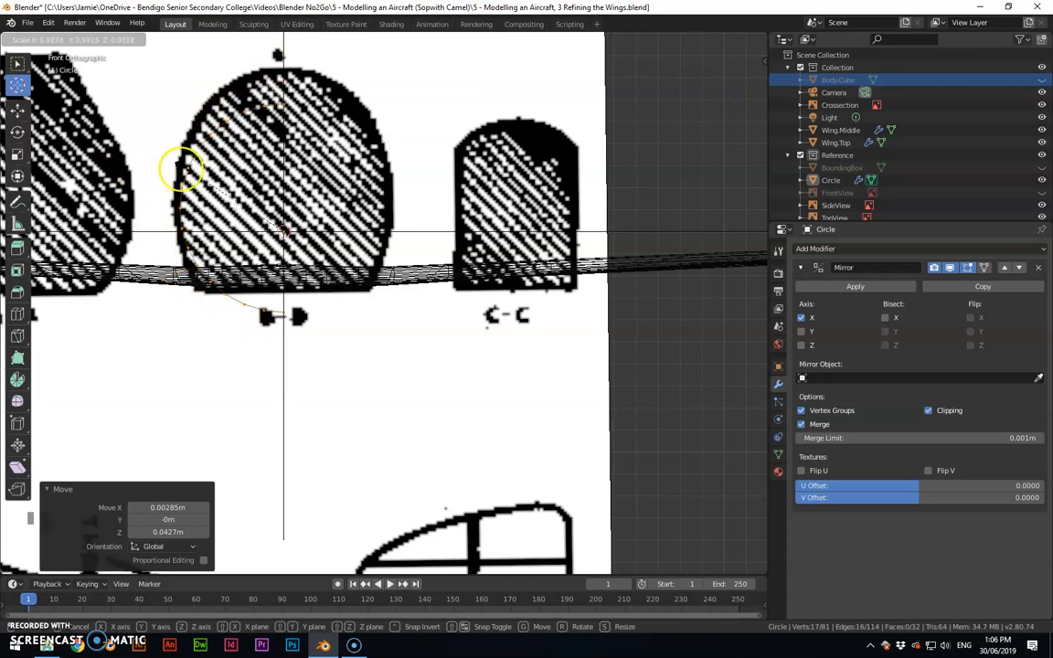
pyautogui.press('x')
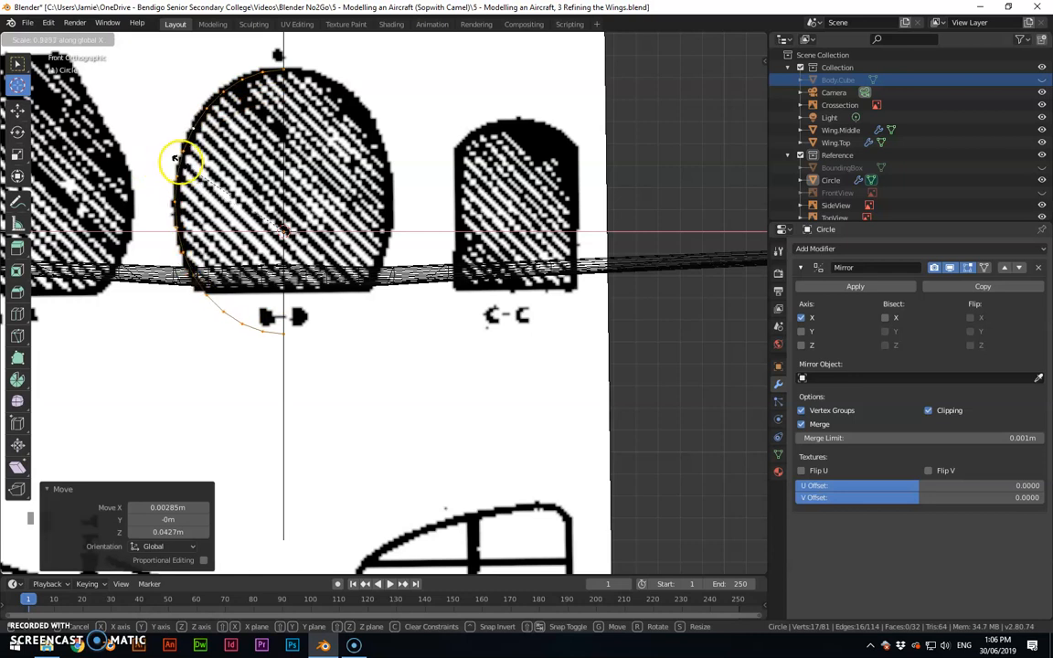
pyautogui.click(176, 161)
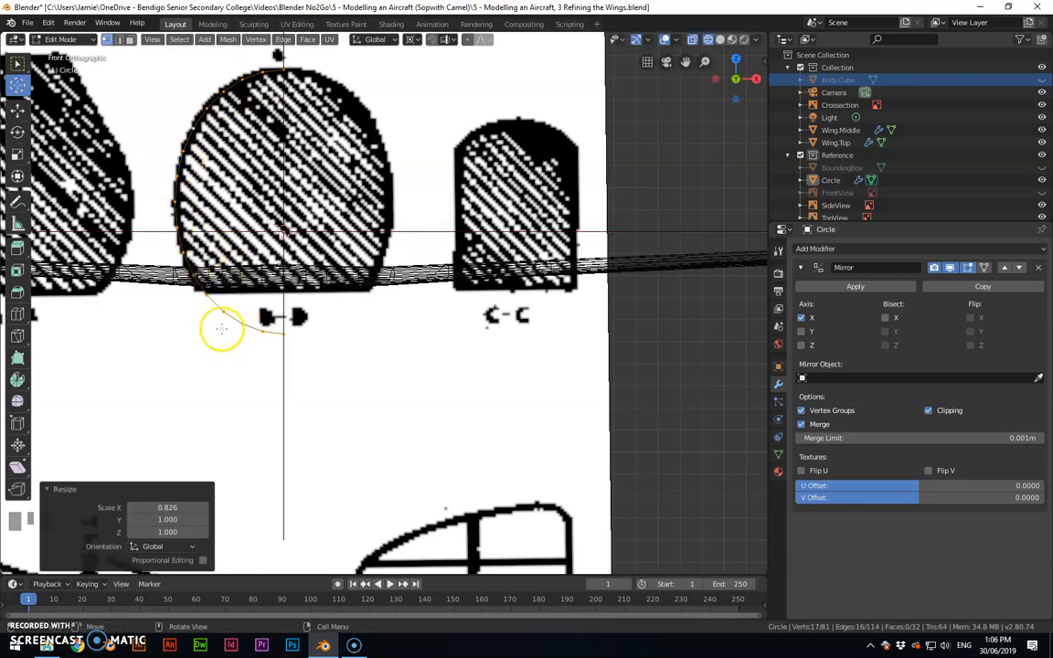
# Step: Flatten the half ring's four lowest vertices by scaling them to 0 along Z with the pivot set to Median Point
pyautogui.moveTo(182, 303); pyautogui.dragTo(327, 363)
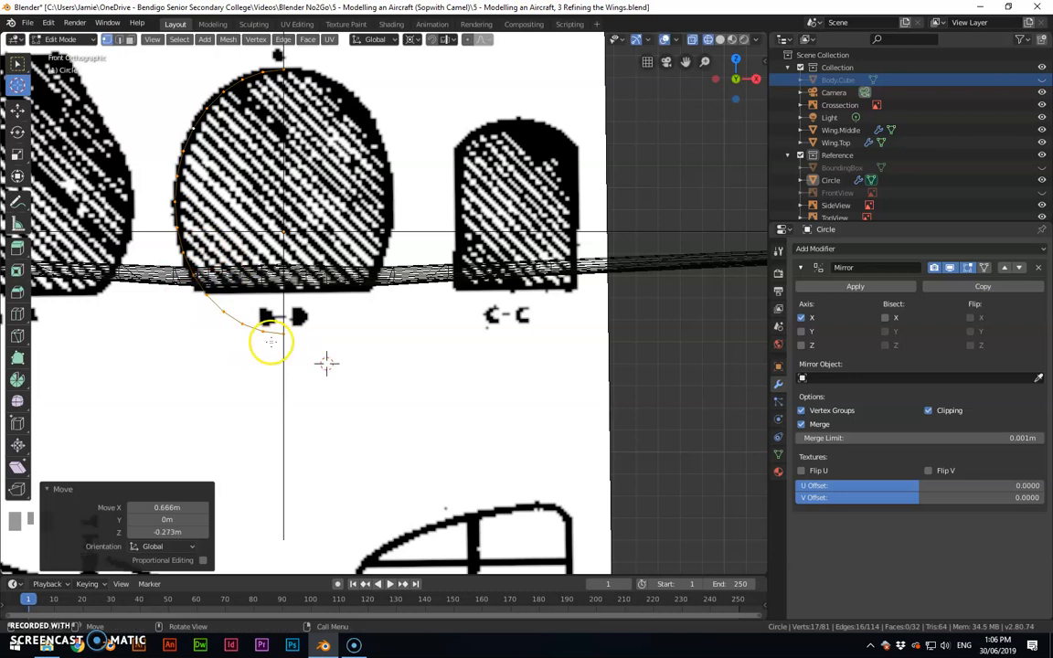
pyautogui.click(286, 291)
pyautogui.press('w')
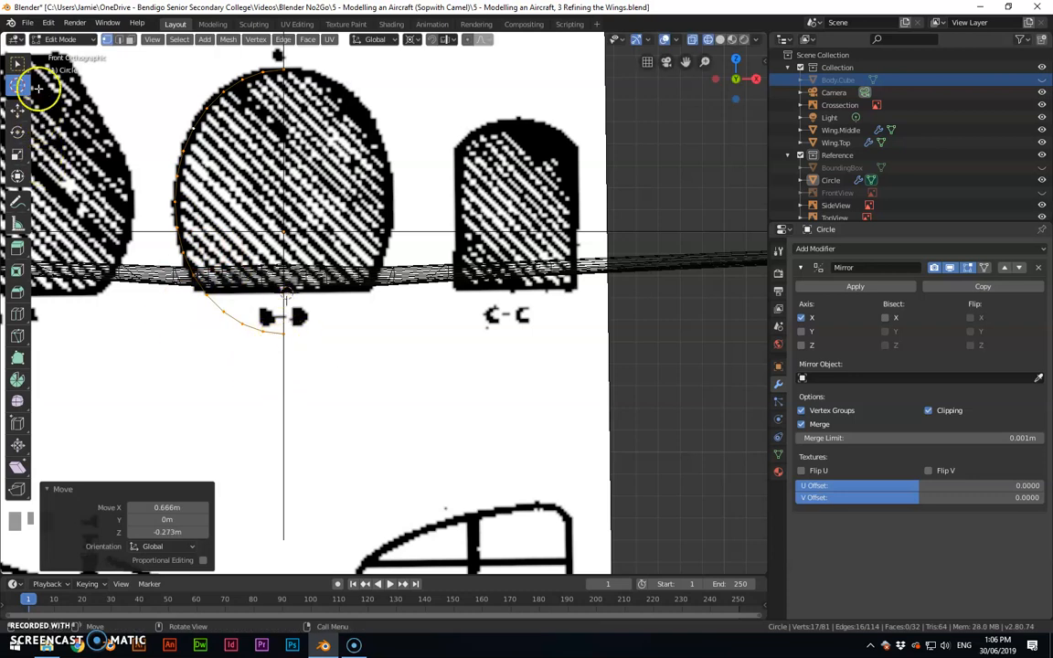
pyautogui.moveTo(203, 289); pyautogui.dragTo(274, 338)
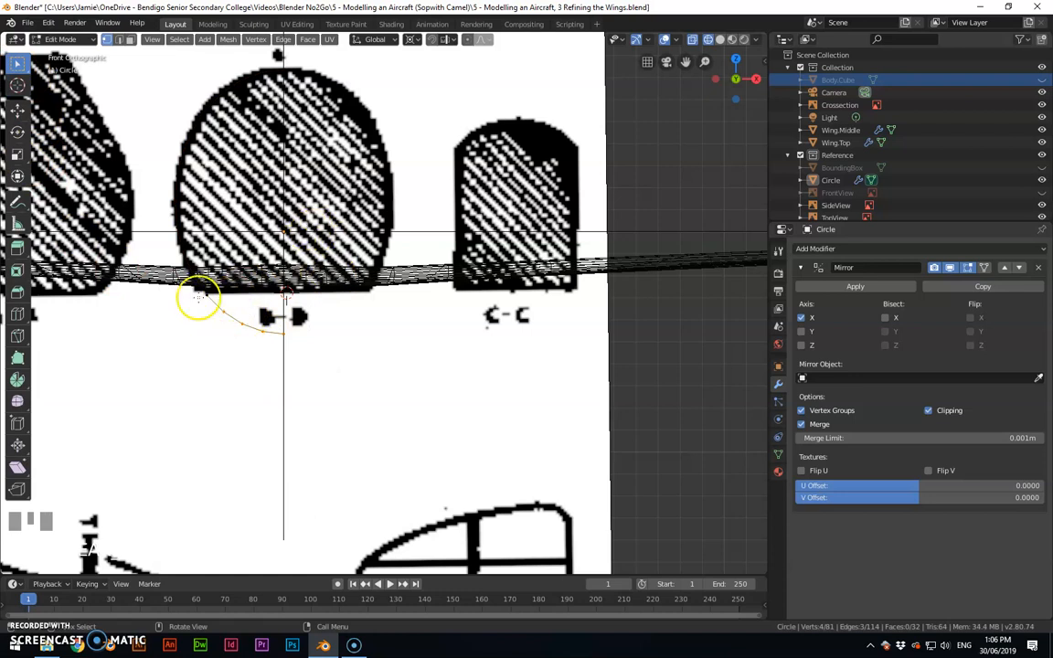
pyautogui.click(412, 39)
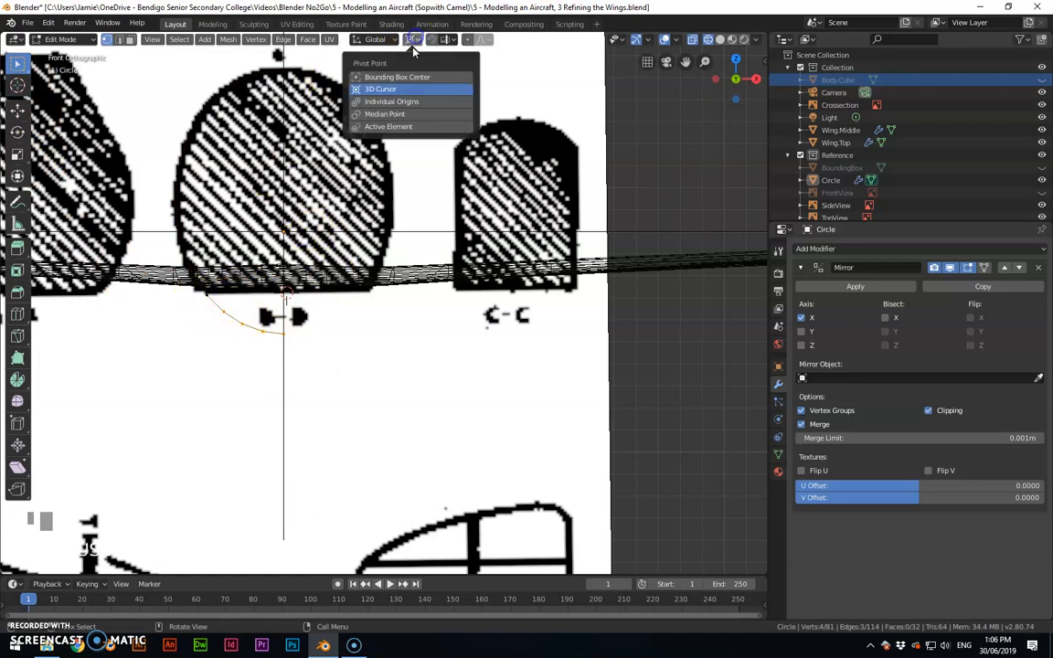
pyautogui.click(385, 114)
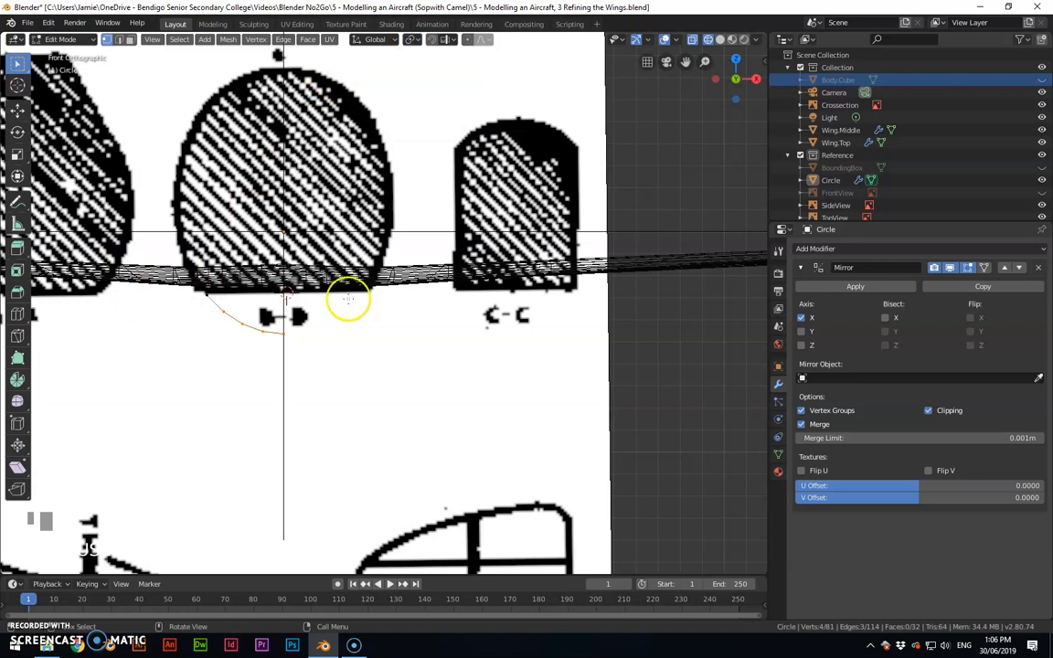
pyautogui.press('s')
pyautogui.press('z')
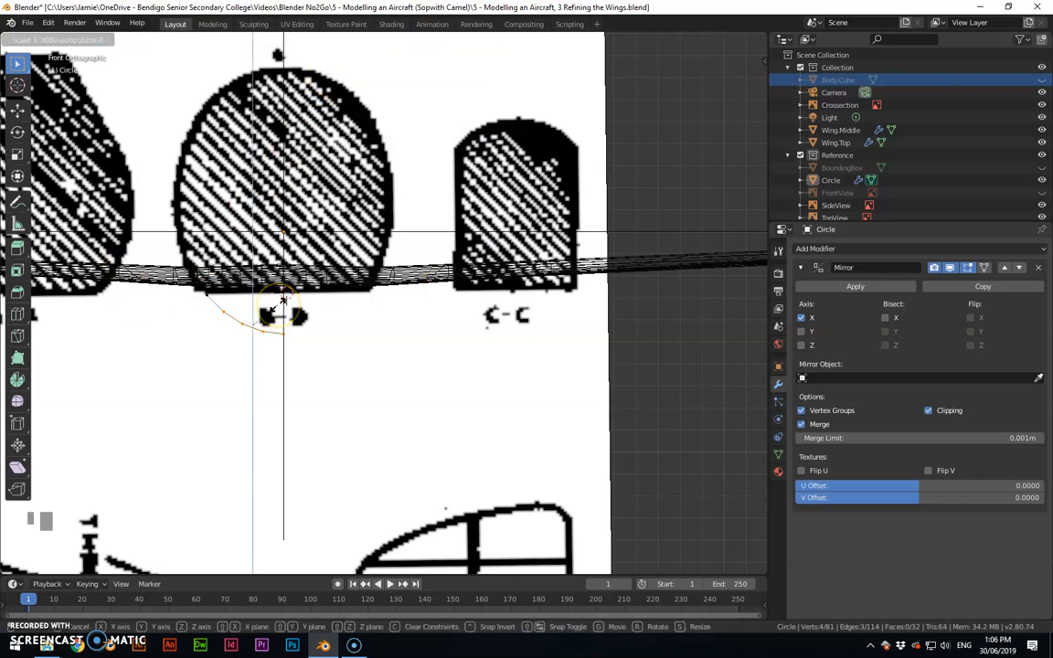
pyautogui.click(279, 304)
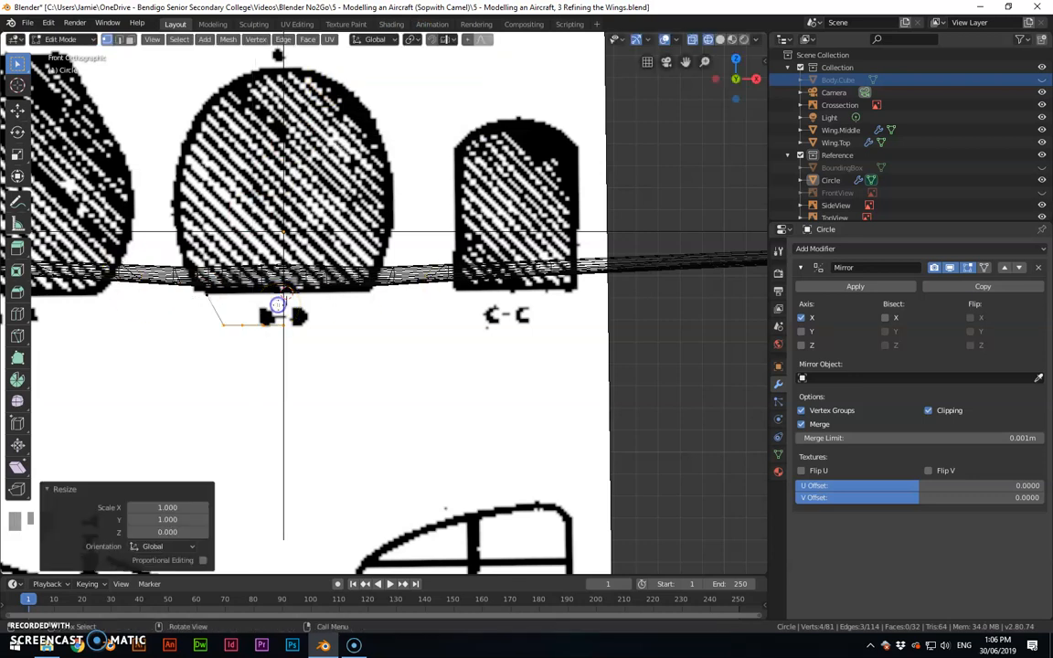
# Step: Raise the flattened vertices about 0.137 m along Z to the B-B base, and nudge them up about 0.006 m together with the corner vertex
pyautogui.press('g')
pyautogui.press('z')
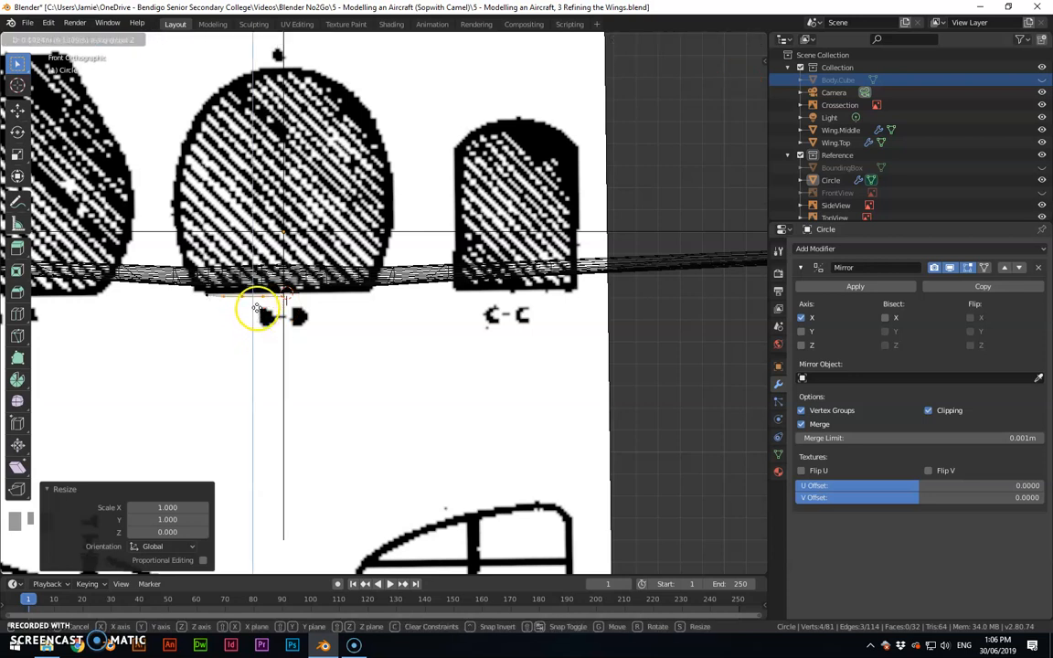
pyautogui.click(259, 309)
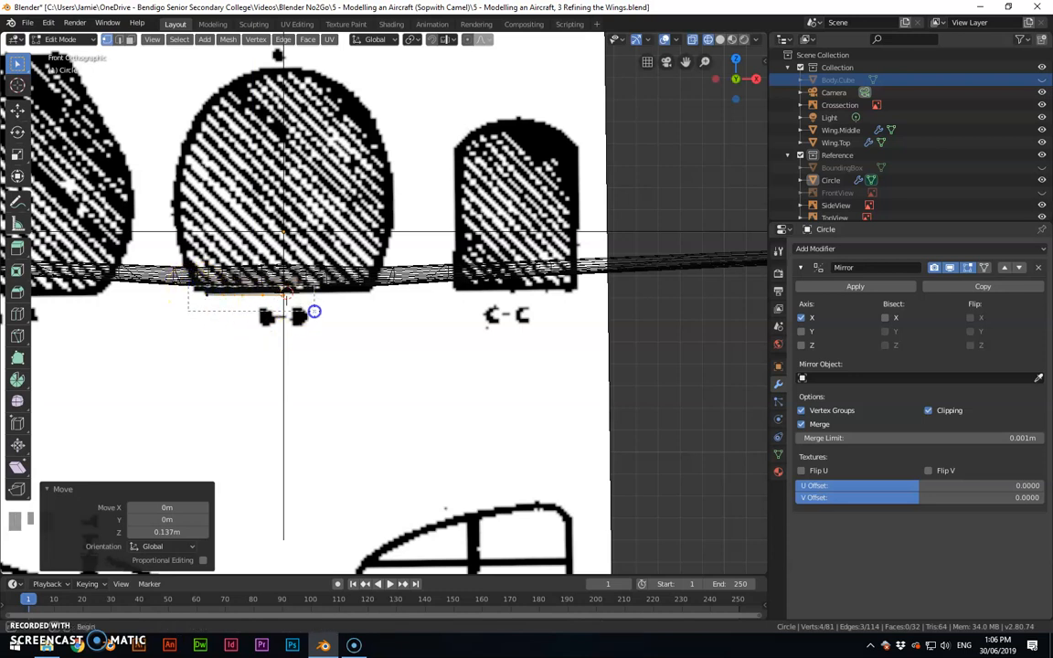
pyautogui.keyDown('shift'); pyautogui.click(232, 315); pyautogui.keyUp('shift')
pyautogui.press('g')
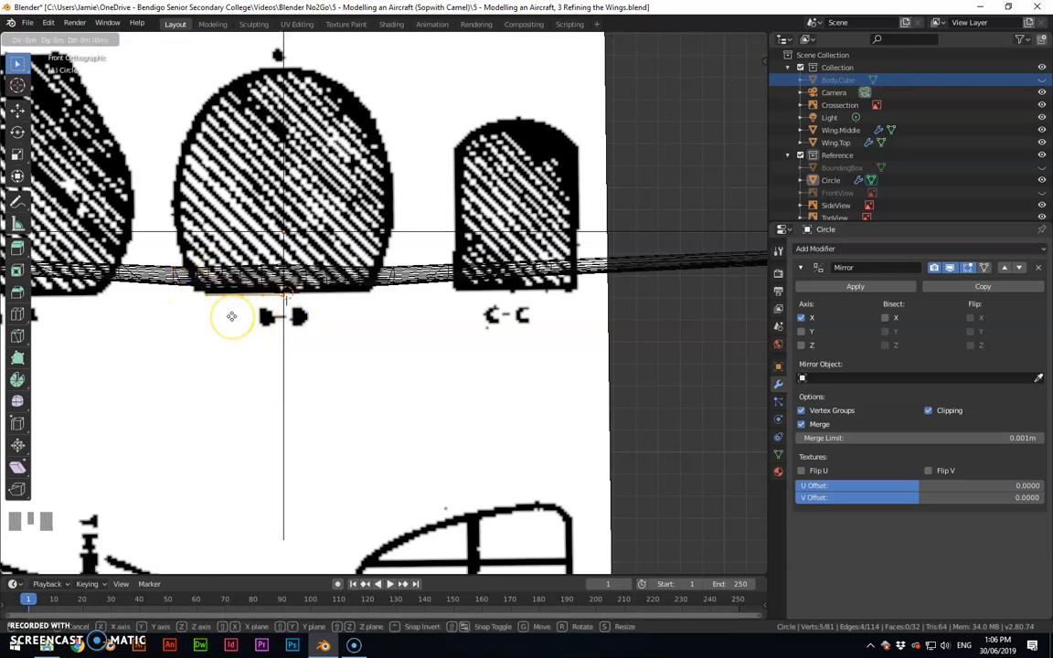
pyautogui.press('z')
pyautogui.click(258, 359)
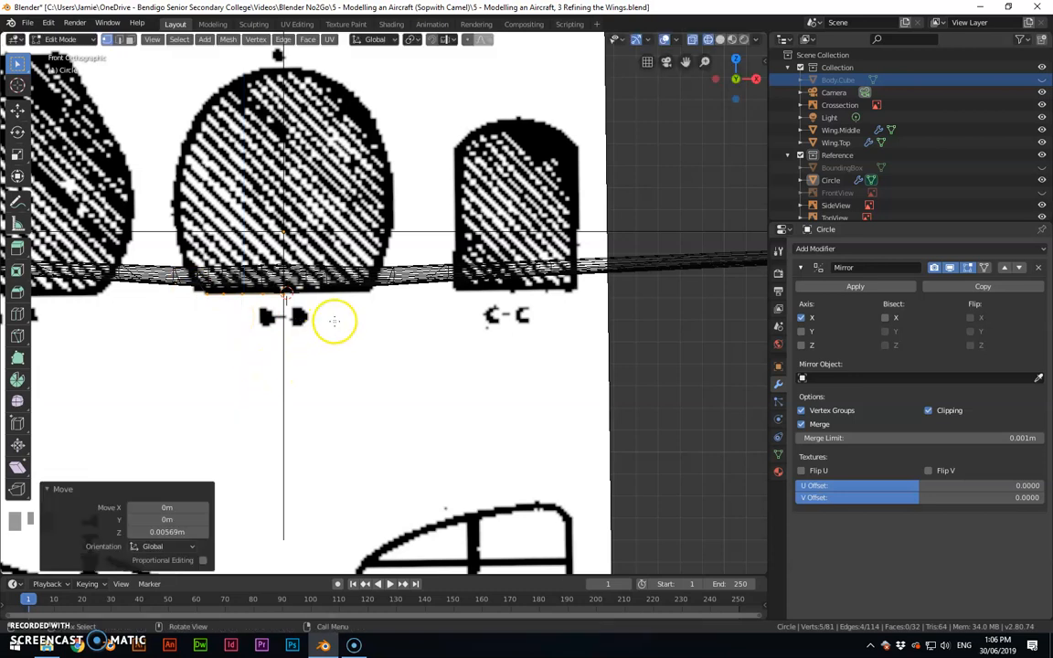
# Step: Reveal the hidden front and rear rings of the fuselage and deselect all vertices
pyautogui.scroll(-3, 335, 320)
pyautogui.moveTo(366, 316); pyautogui.dragTo(330, 358, button='middle')
pyautogui.hotkey('alt', 'h')
pyautogui.moveTo(422, 310); pyautogui.dragTo(527, 270, button='middle')
pyautogui.moveTo(402, 219); pyautogui.dragTo(410, 187, button='middle')
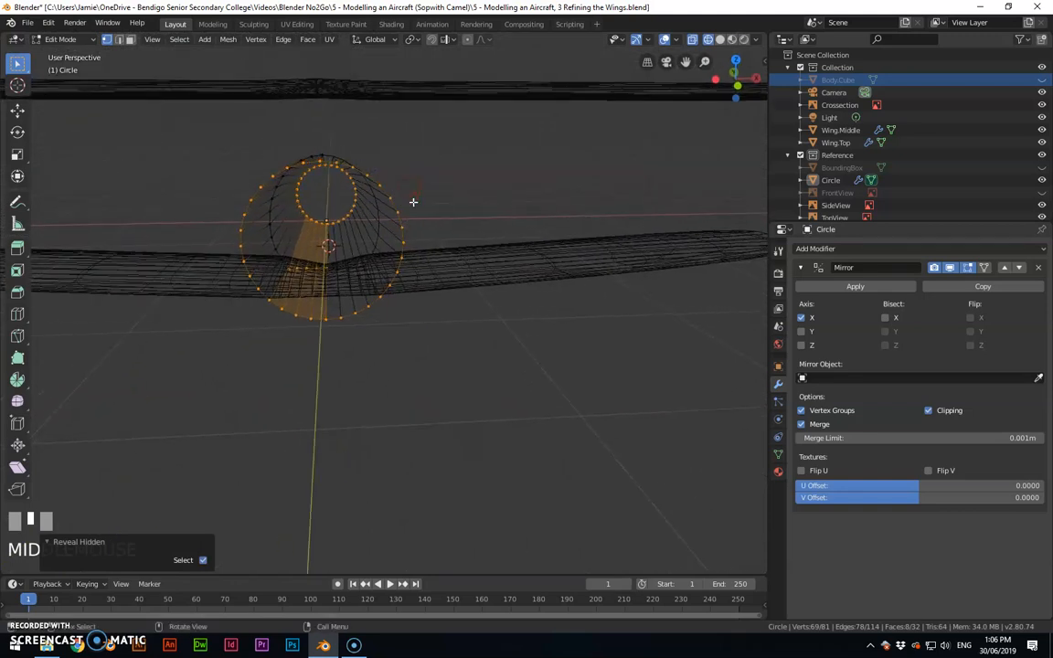
pyautogui.hotkey('alt', 'a')
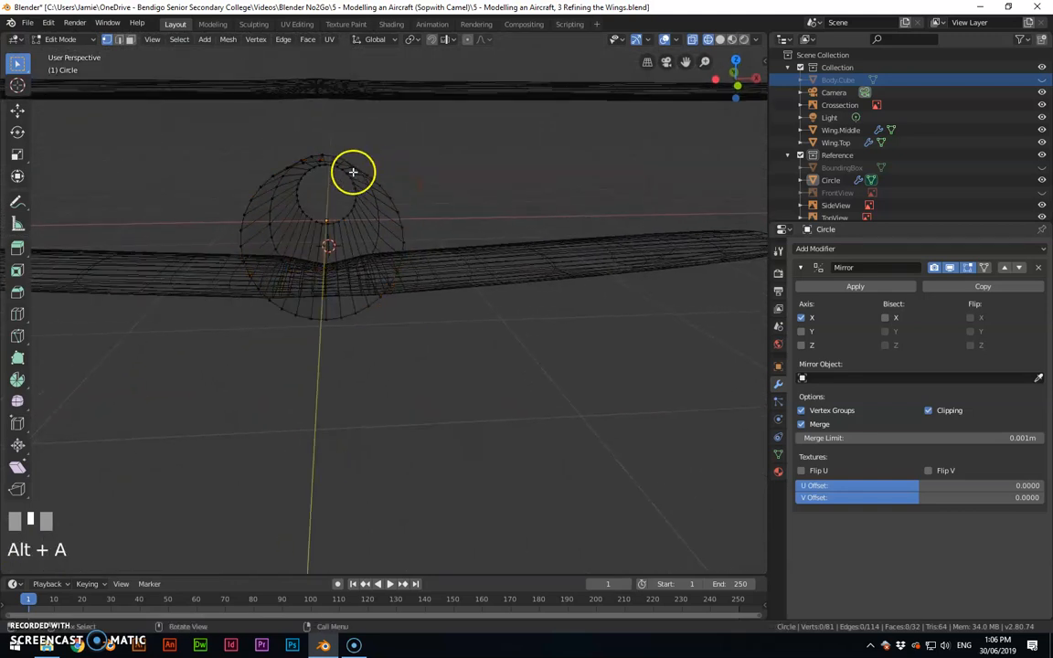
# Step: Delete the fuselage ring vertices on the positive X side, keeping only the half that the Mirror modifier reflects
pyautogui.press('KP_1')
pyautogui.moveTo(323, 160); pyautogui.dragTo(430, 346)
pyautogui.press('x')
pyautogui.click(448, 333)
pyautogui.moveTo(446, 331); pyautogui.dragTo(375, 274, button='middle')
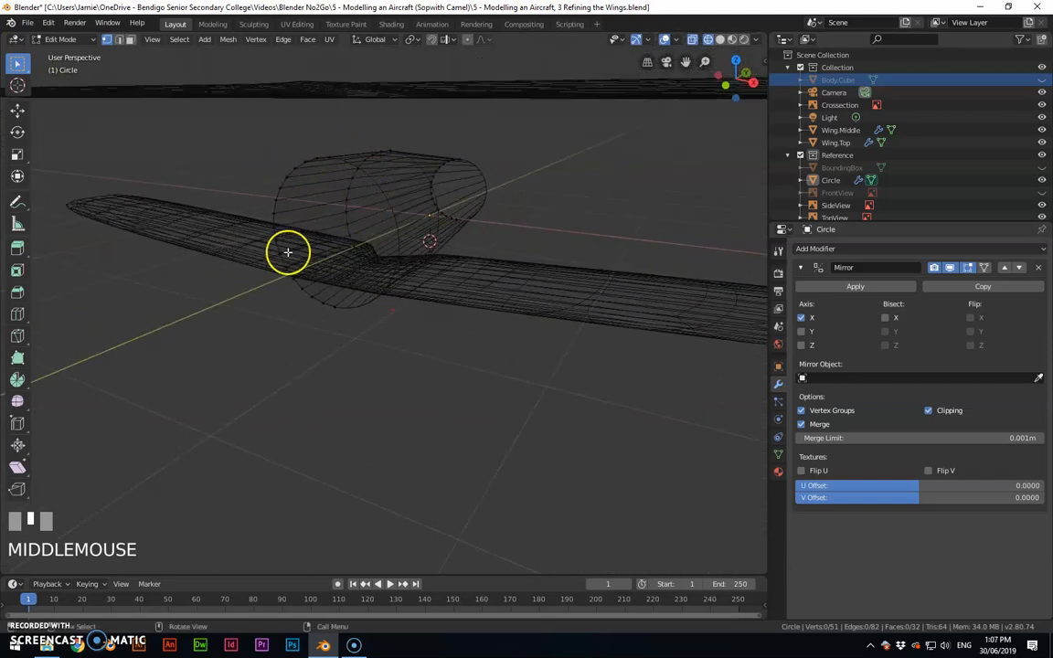
# Step: Hide the vertices of the front and middle fuselage rings, leaving only the rear C-C ring to edit
pyautogui.moveTo(388, 145); pyautogui.dragTo(462, 271, button='middle')
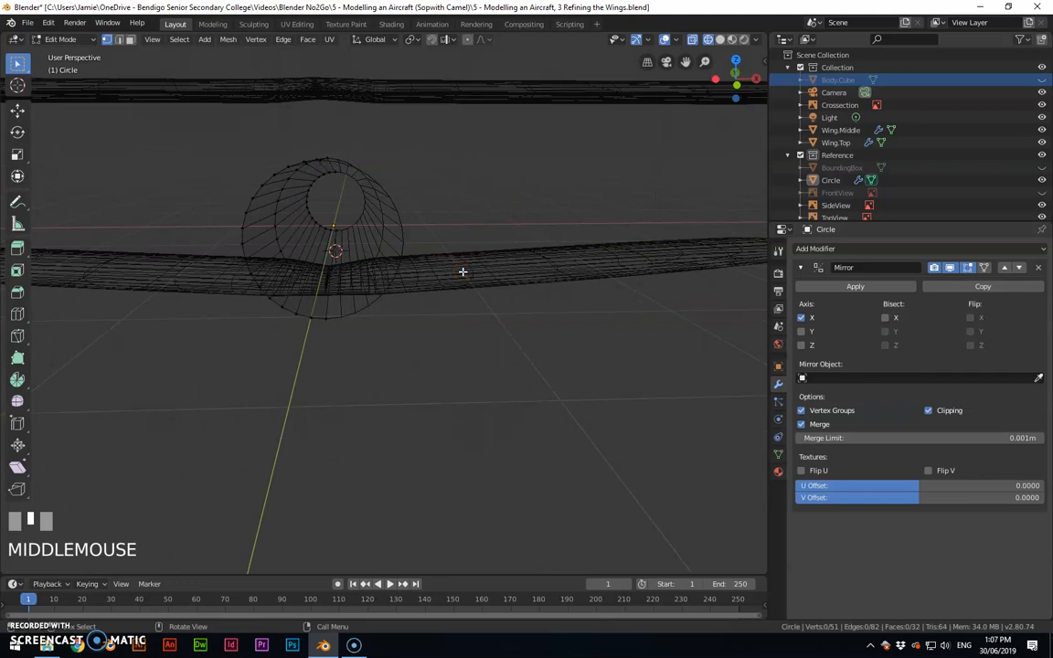
pyautogui.moveTo(463, 271); pyautogui.dragTo(388, 248, button='middle')
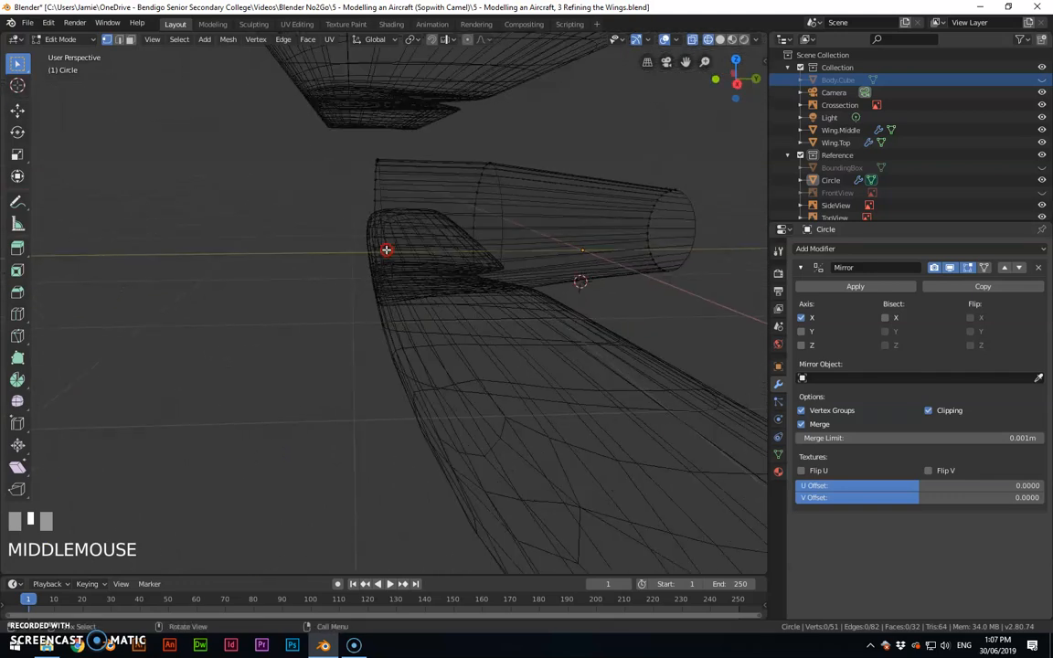
pyautogui.moveTo(319, 119); pyautogui.dragTo(541, 337)
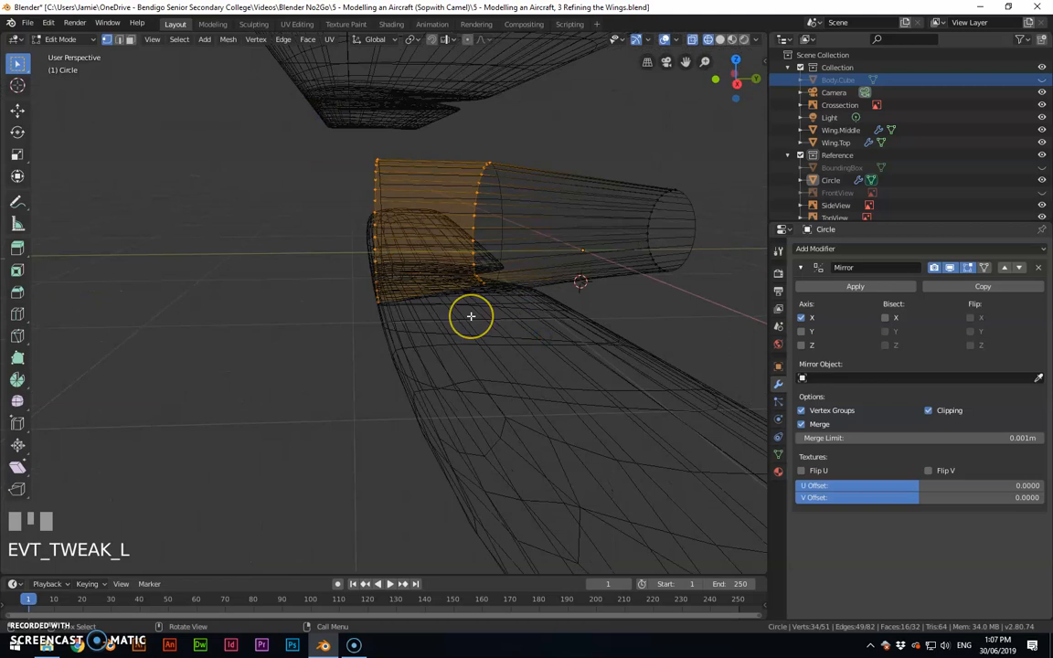
pyautogui.press('h')
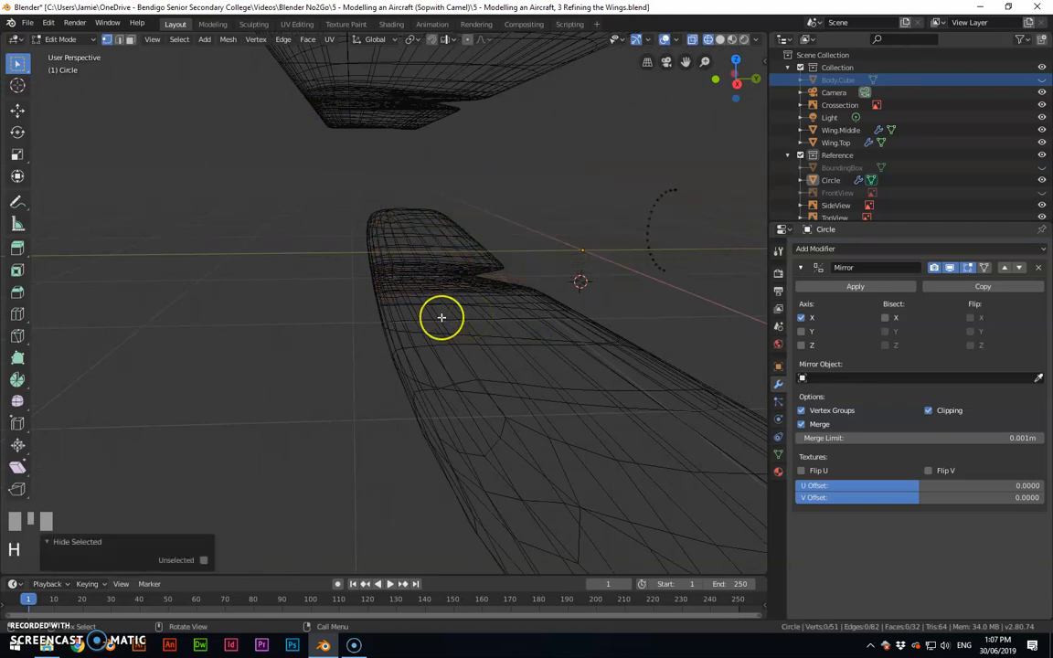
# Step: Move the Crossection reference image about -1.07 m along X to centre the C-C outline on the fuselage, then deselect it
pyautogui.press('KP_1')
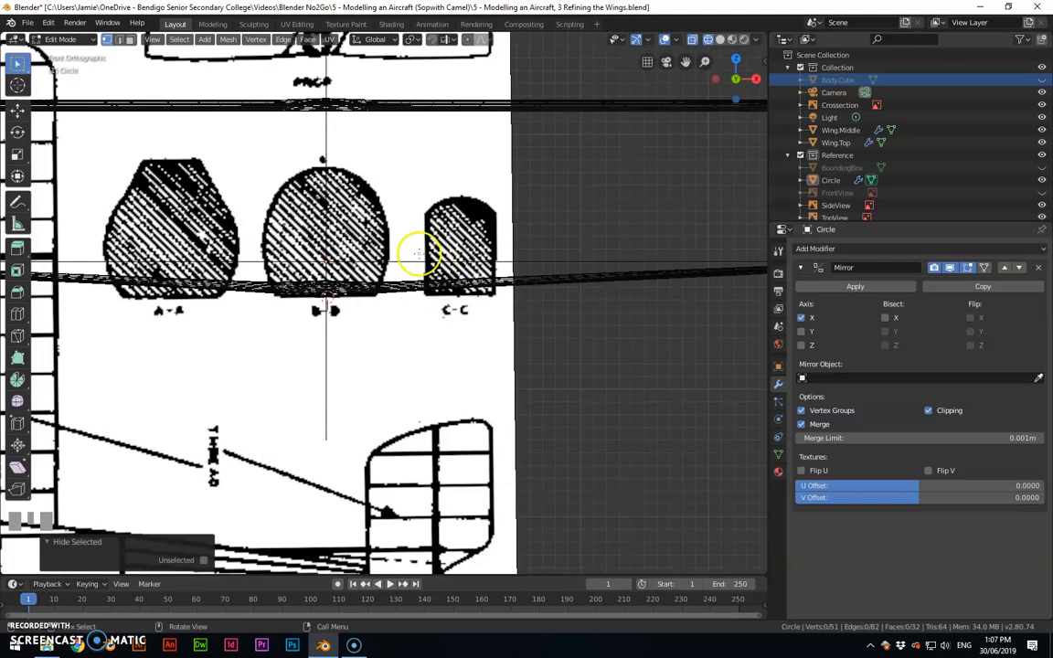
pyautogui.scroll(1, 192, 105)
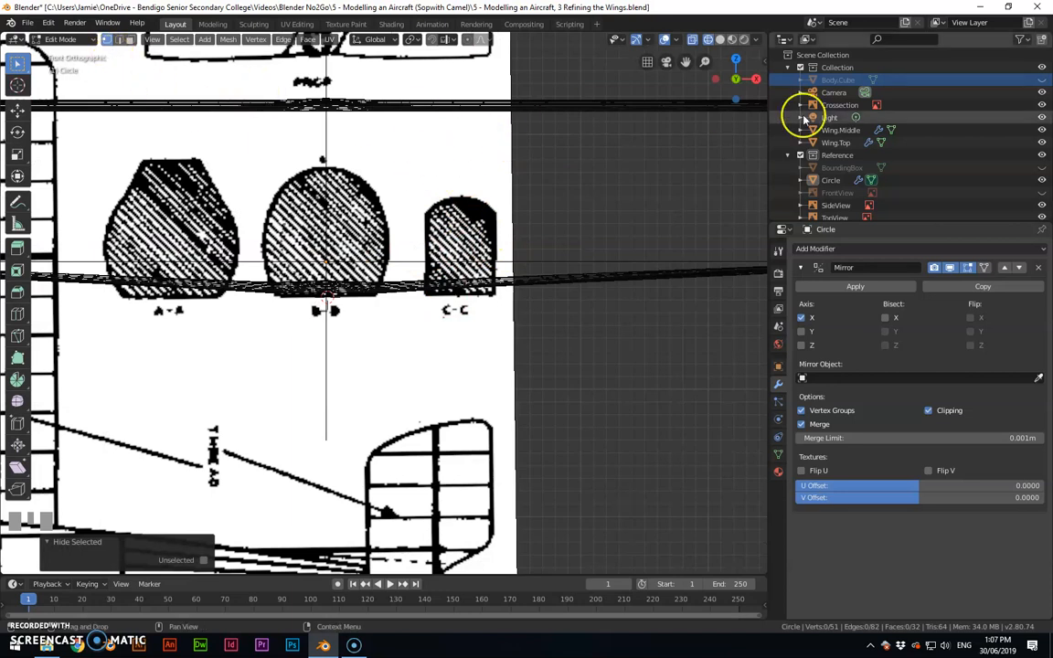
pyautogui.click(837, 105)
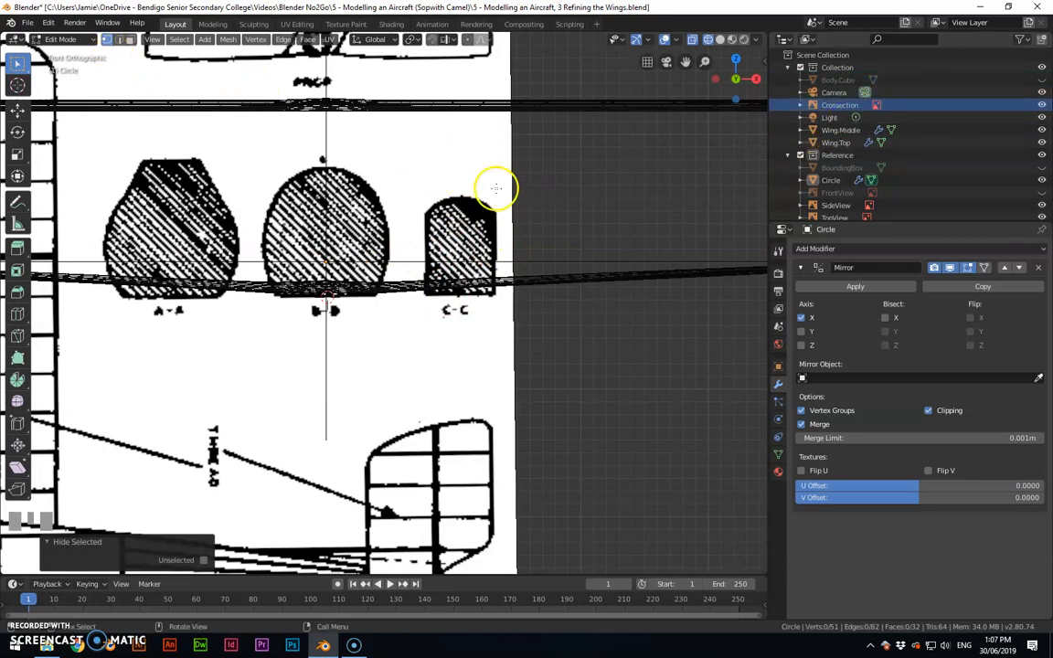
pyautogui.press('Tab')
pyautogui.click(482, 144)
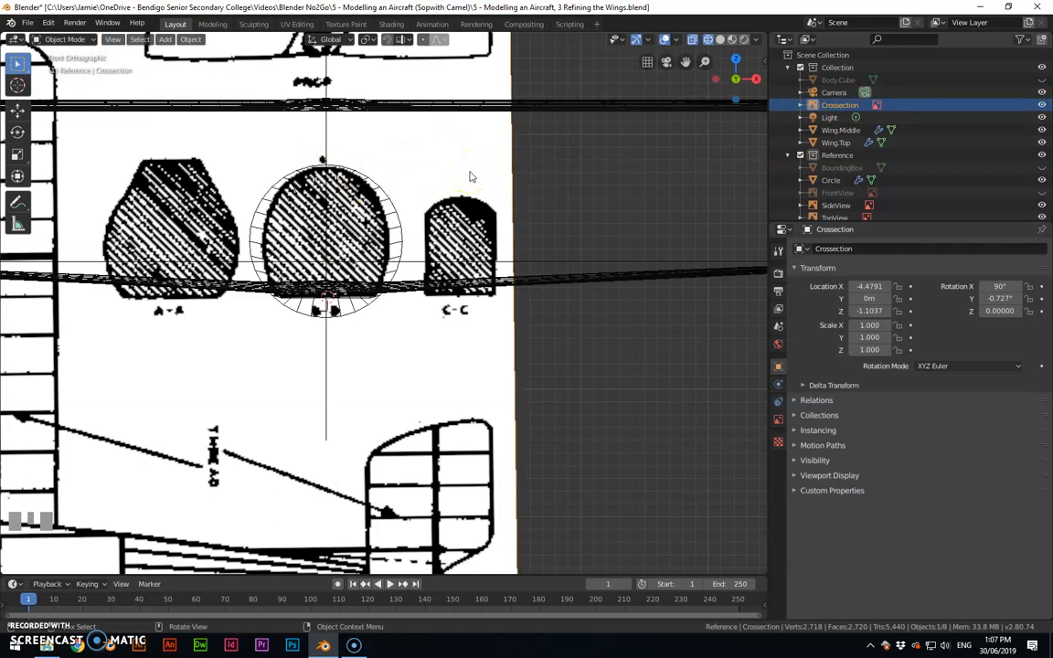
pyautogui.press('g')
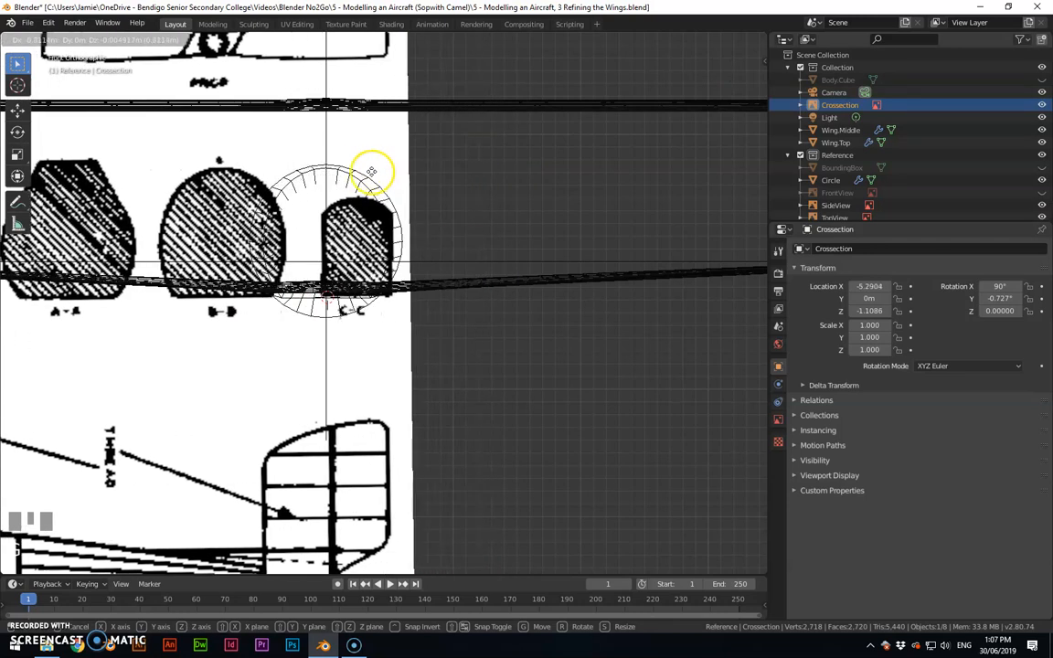
pyautogui.press('y')
pyautogui.press('x')
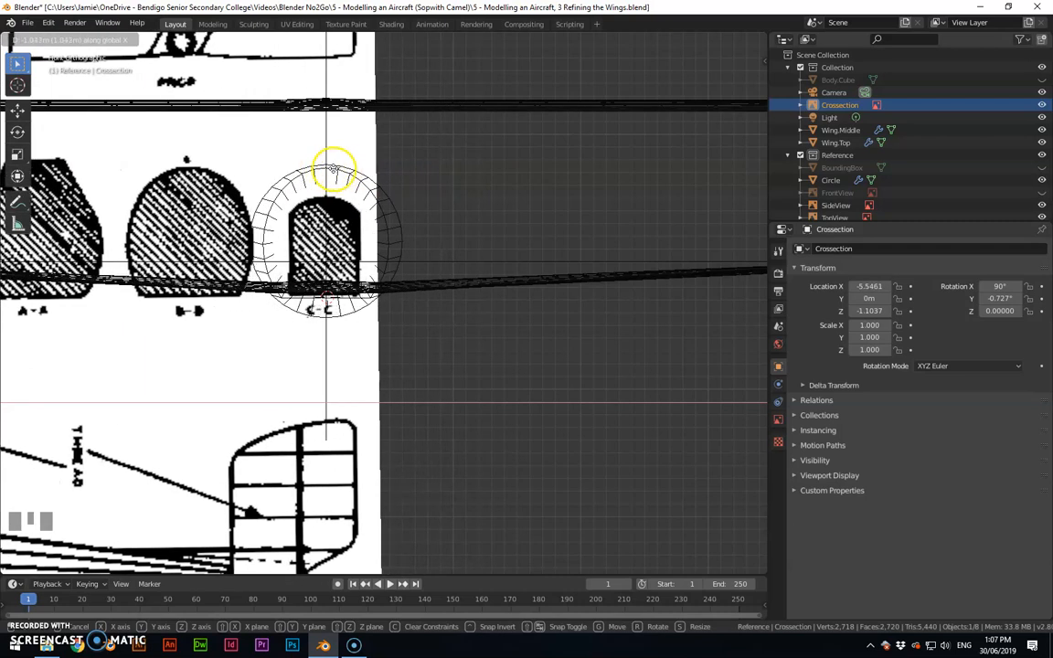
pyautogui.click(334, 170)
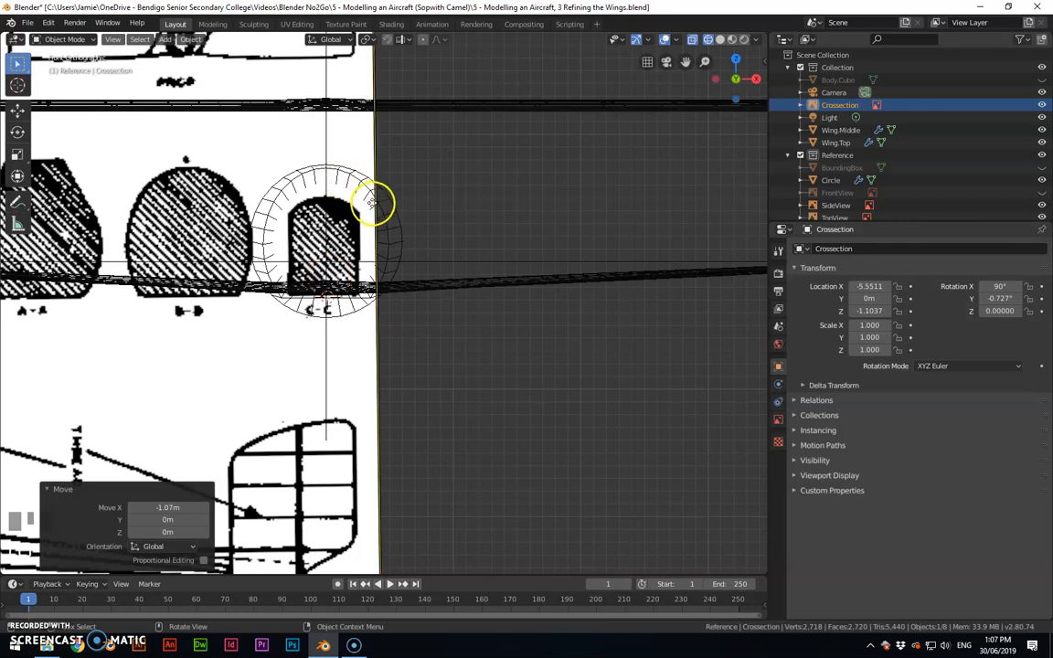
pyautogui.click(391, 210)
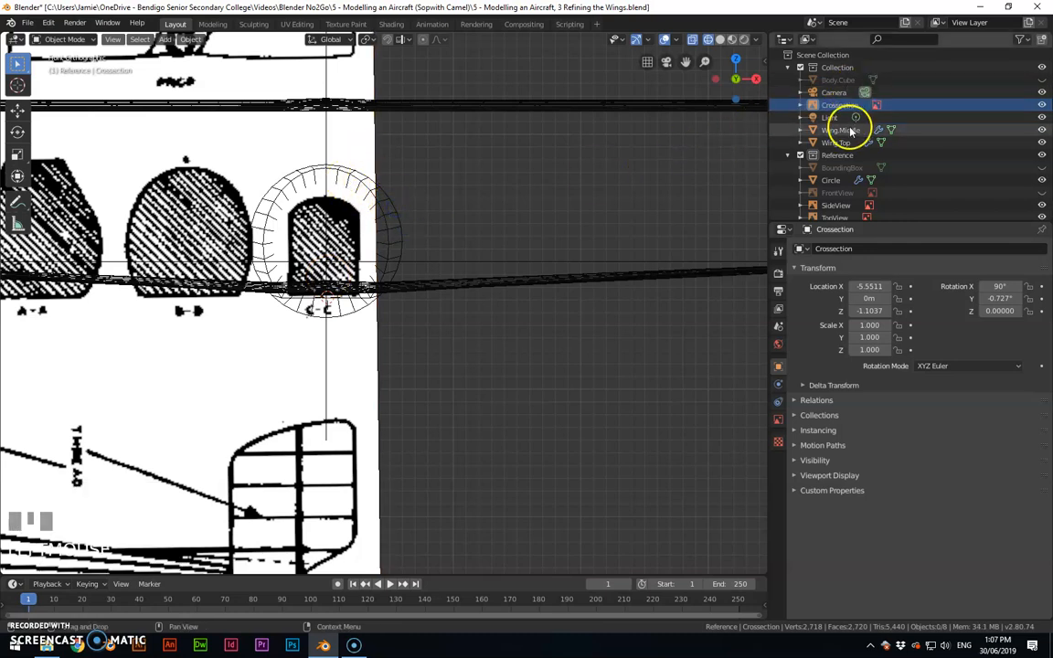
# Step: Move the Circle object from the Reference collection into the main Collection and select it
pyautogui.click(858, 181)
pyautogui.moveTo(816, 180); pyautogui.dragTo(821, 106)
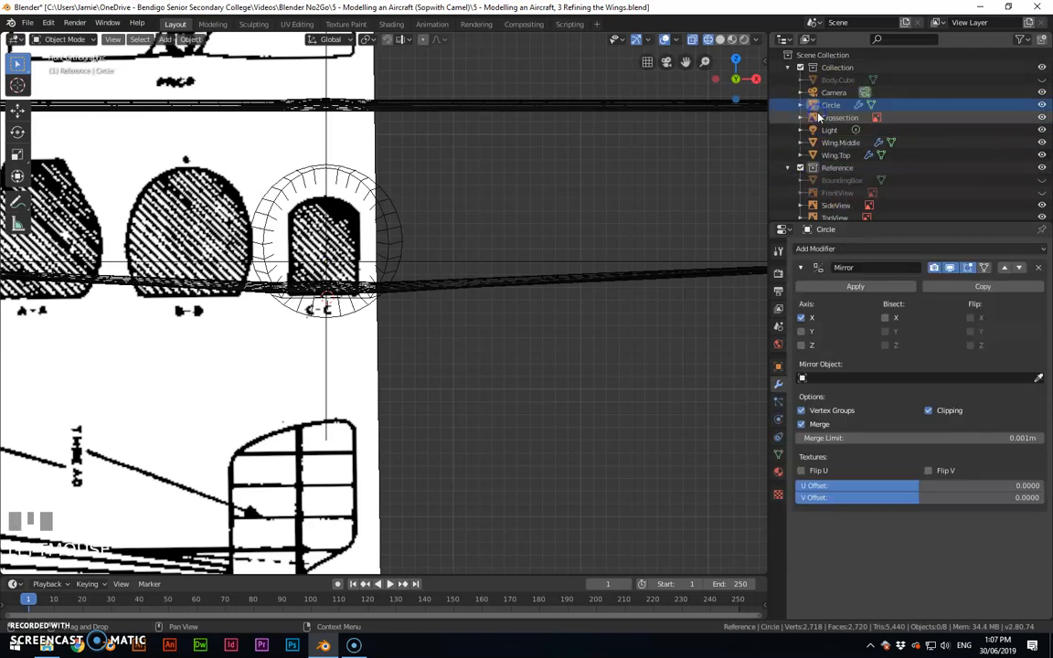
pyautogui.click(820, 106)
# Step: Flatten the rear ring's four lowest vertices by scaling them to 0 along Z, and lower them to the C-C base
pyautogui.press('Tab')
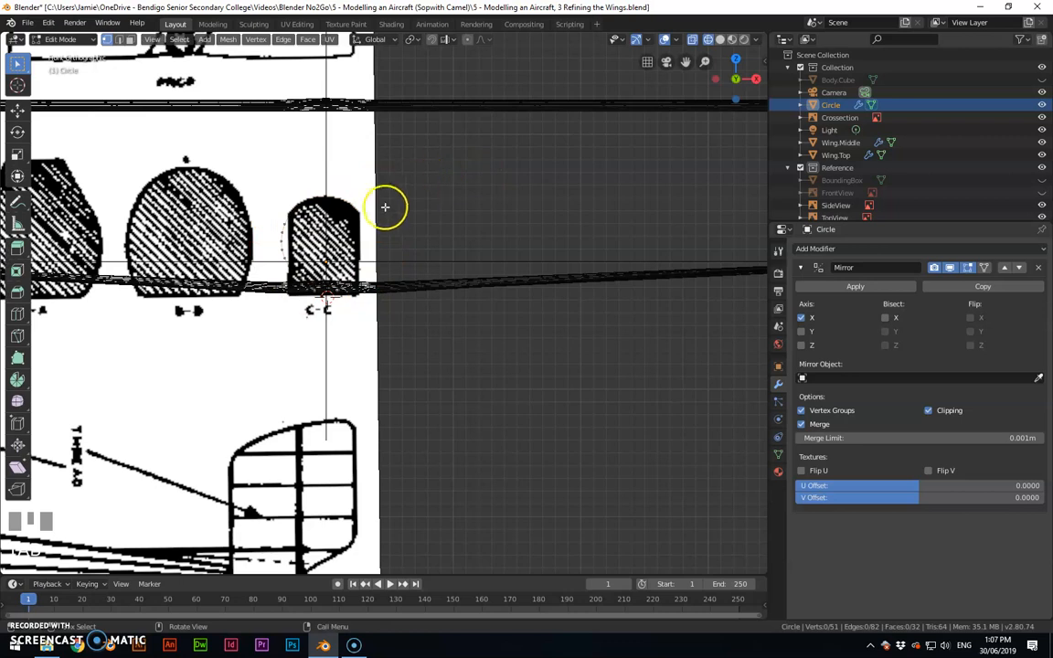
pyautogui.scroll(2, 308, 215)
pyautogui.scroll(2, 309, 215)
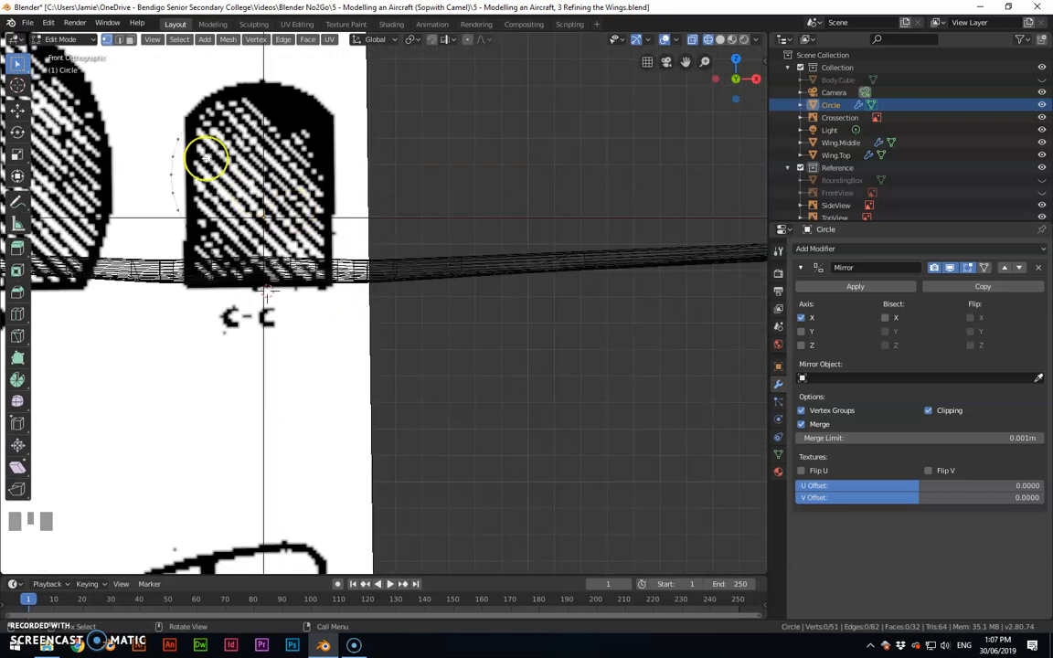
pyautogui.moveTo(117, 65); pyautogui.dragTo(329, 347)
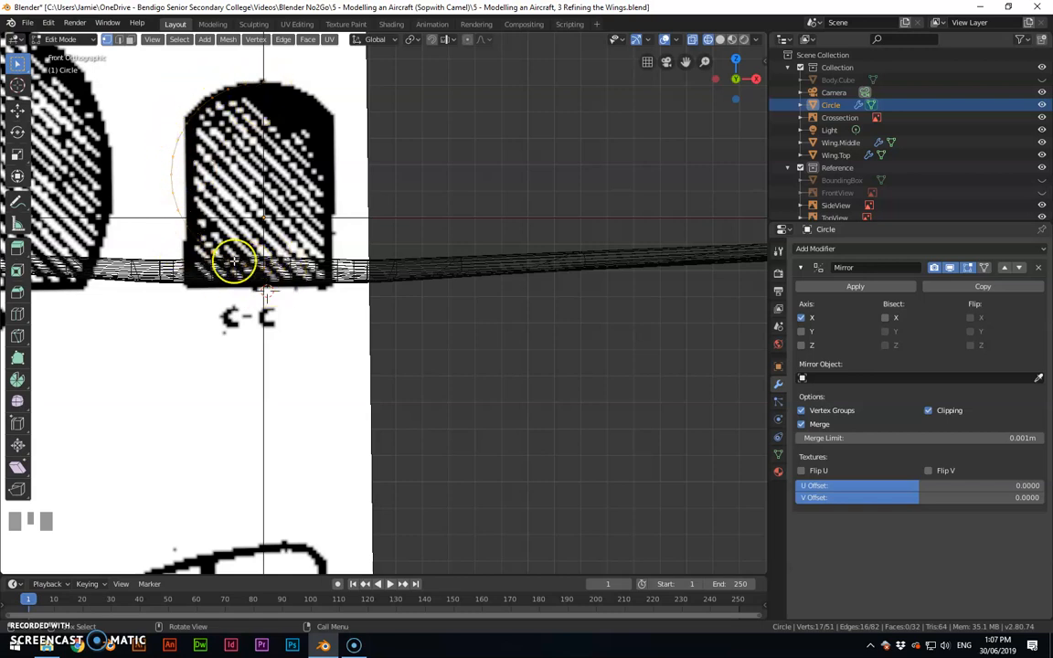
pyautogui.moveTo(176, 249); pyautogui.dragTo(350, 301)
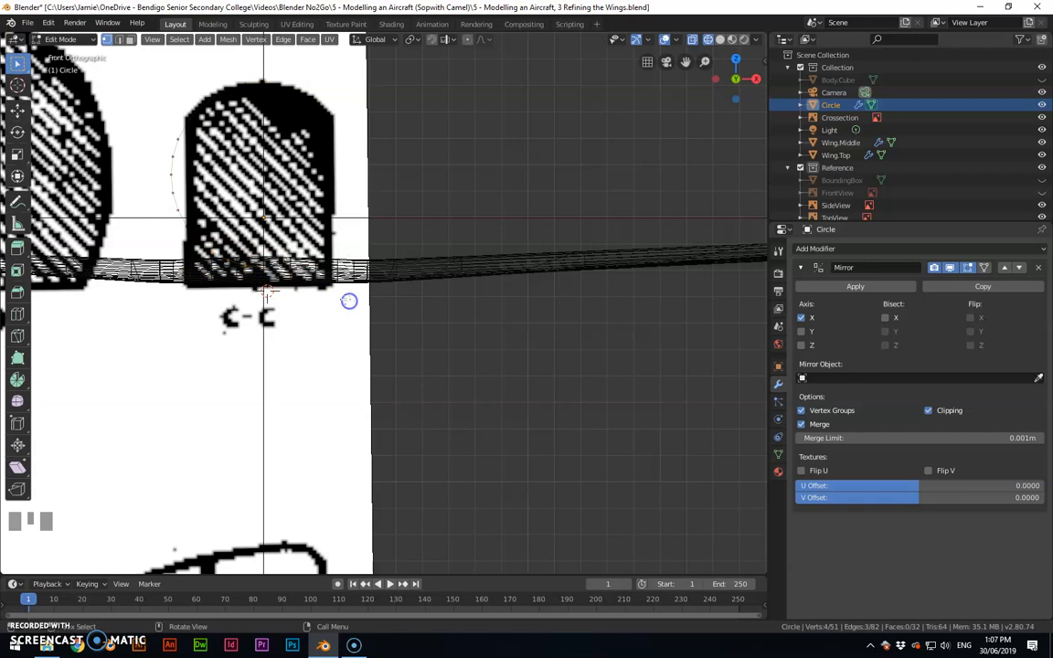
pyautogui.press('s')
pyautogui.press('z')
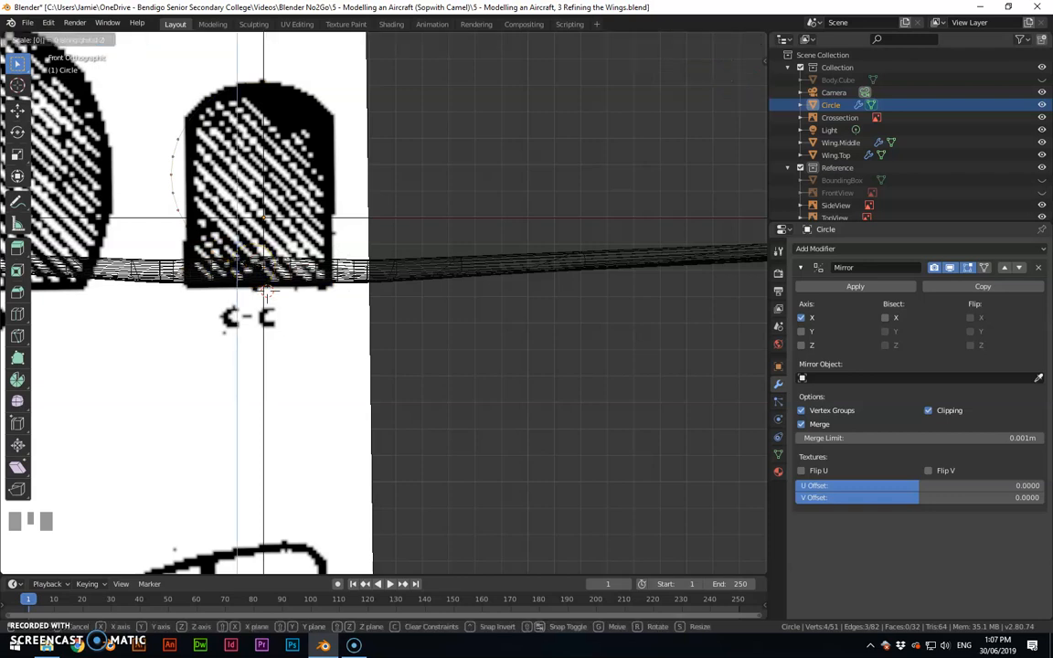
pyautogui.press('Return')
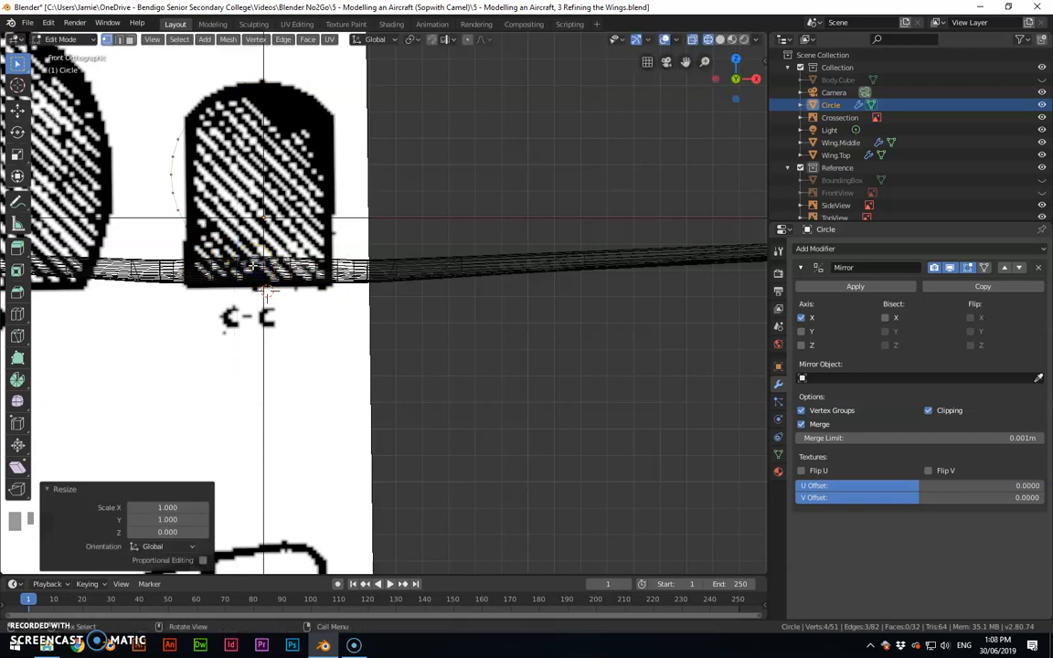
pyautogui.press('g')
pyautogui.click(249, 292)
# Step: Align the rear ring's seven side vertices by scaling to 0 along X, and move them about 0.026 m in X and 0.007 m in Z
pyautogui.moveTo(141, 113); pyautogui.dragTo(195, 257)
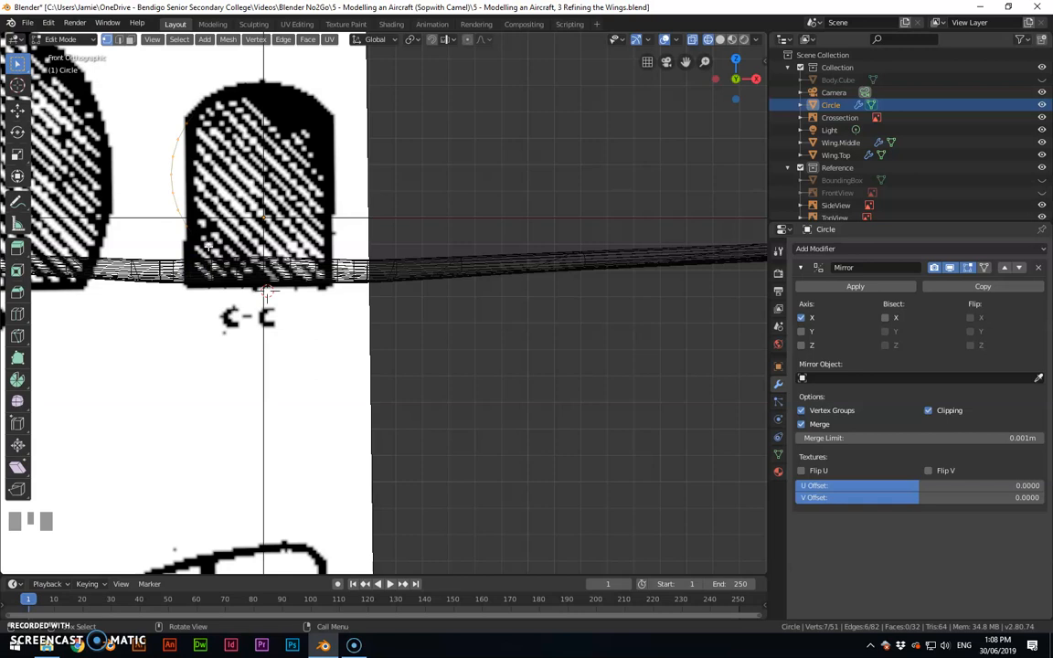
pyautogui.press('s')
pyautogui.press('x')
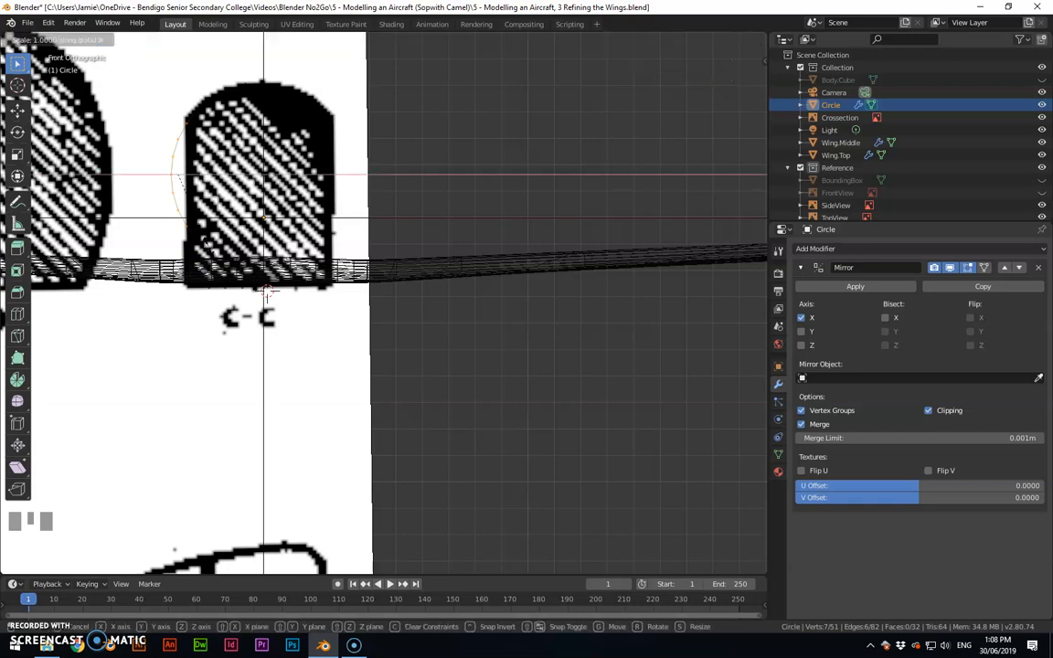
pyautogui.press('Return')
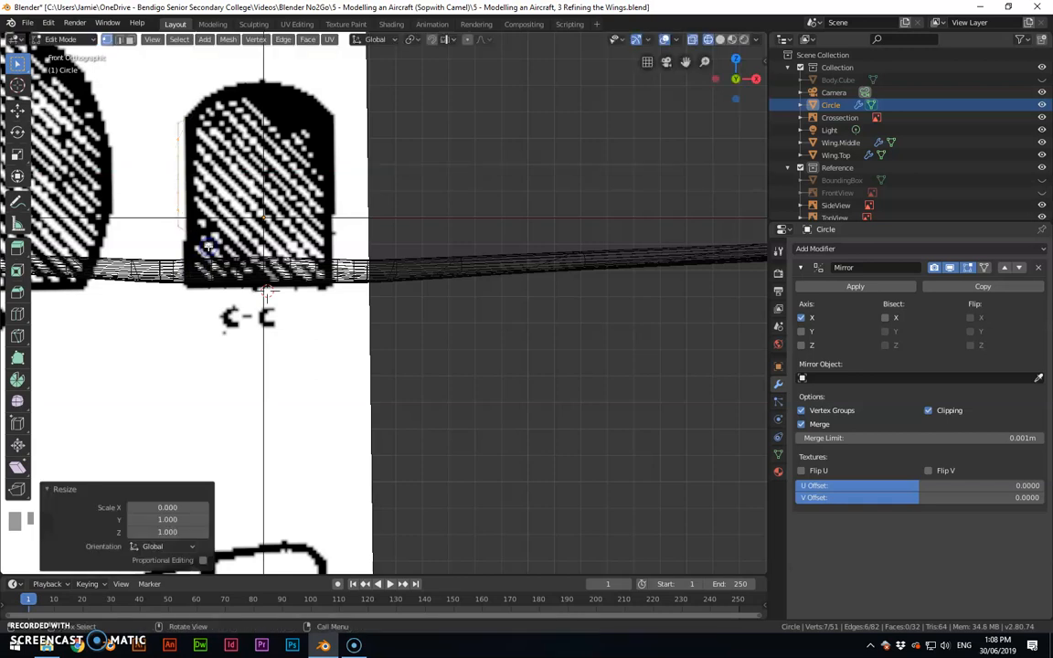
pyautogui.press('g')
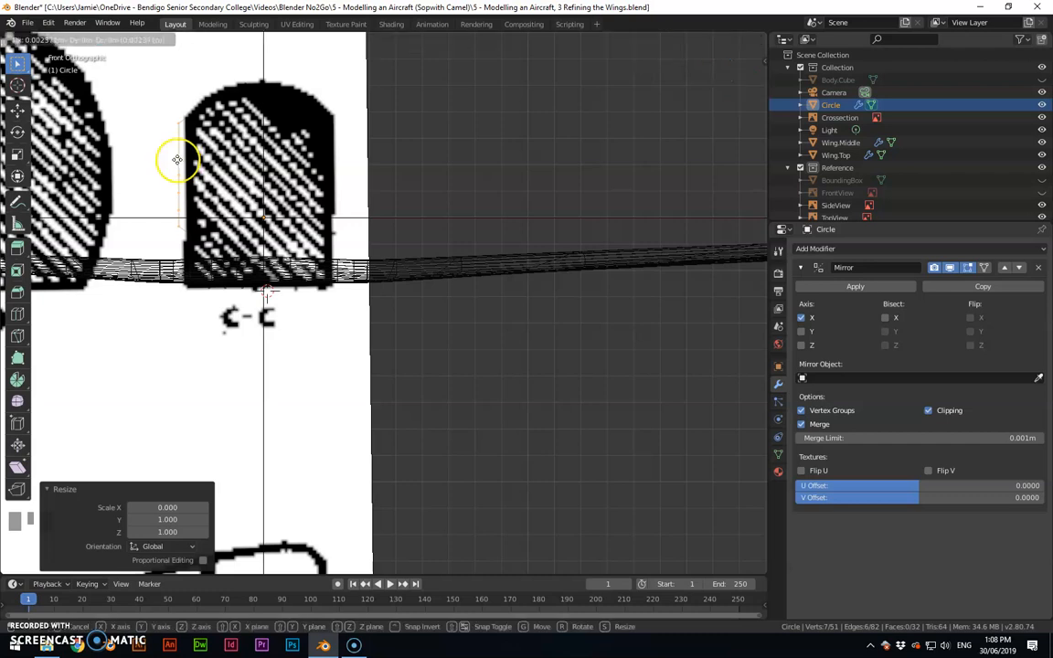
pyautogui.click(183, 157)
# Step: Switch to Object Mode and enable Use Alpha on the Crossection reference image to make it semi-transparent
pyautogui.scroll(3, 190, 235)
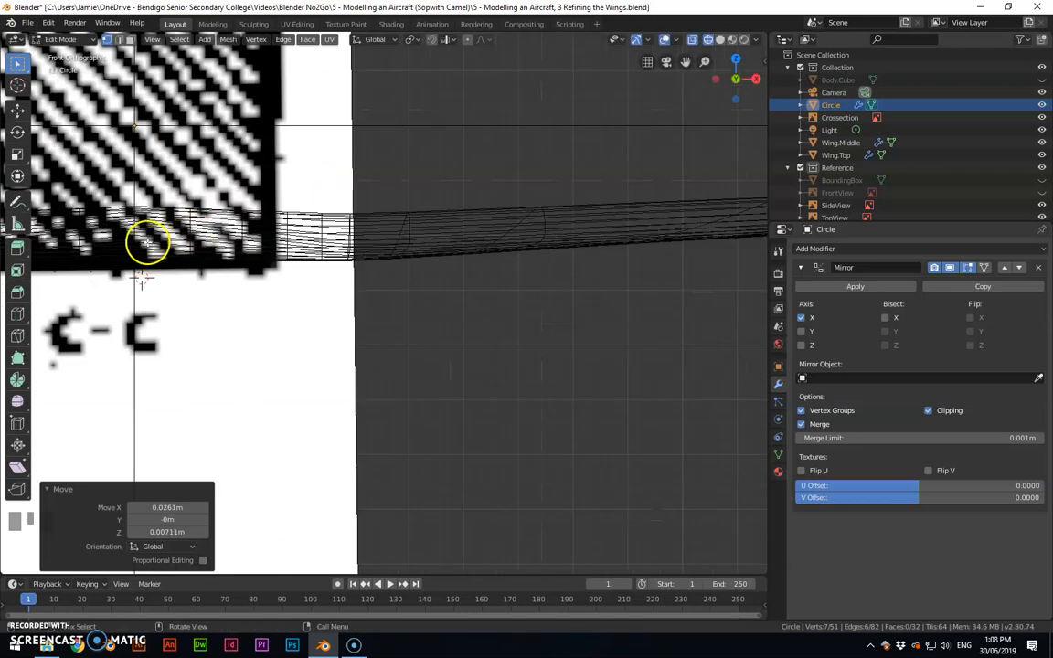
pyautogui.keyDown('shift'); pyautogui.moveTo(145, 230); pyautogui.dragTo(365, 265, button='middle'); pyautogui.keyUp('shift')
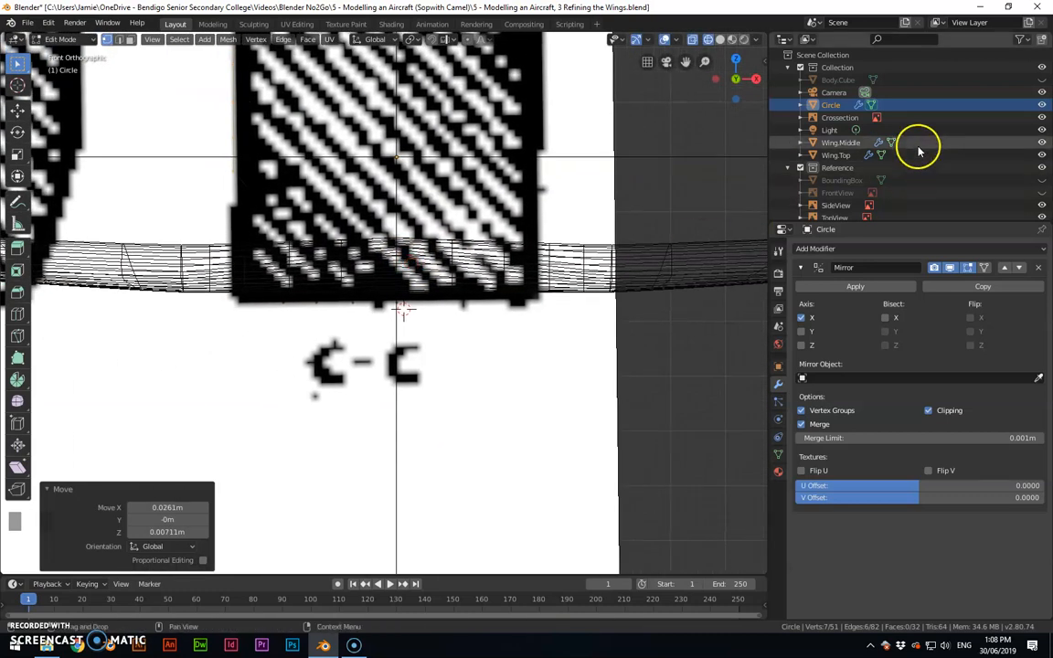
pyautogui.click(839, 117)
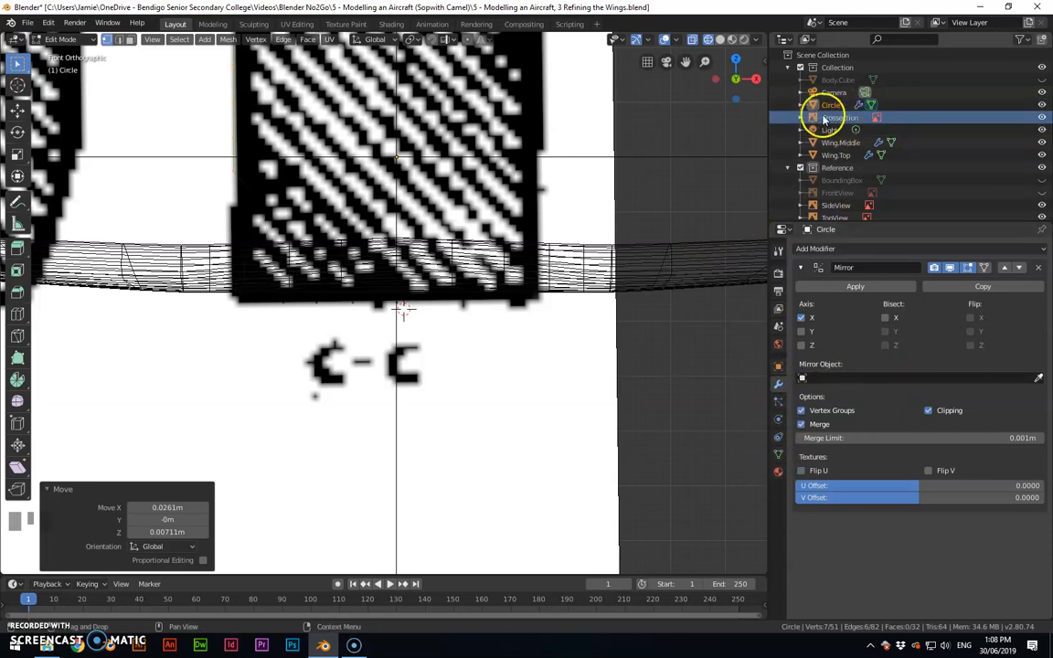
pyautogui.press('Tab')
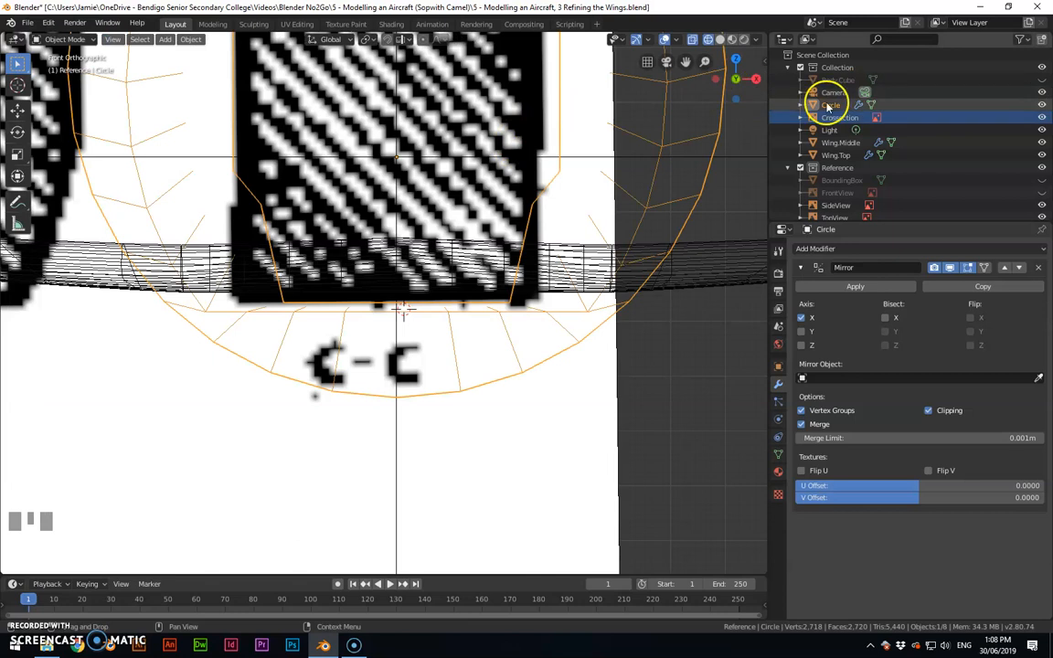
pyautogui.click(834, 117)
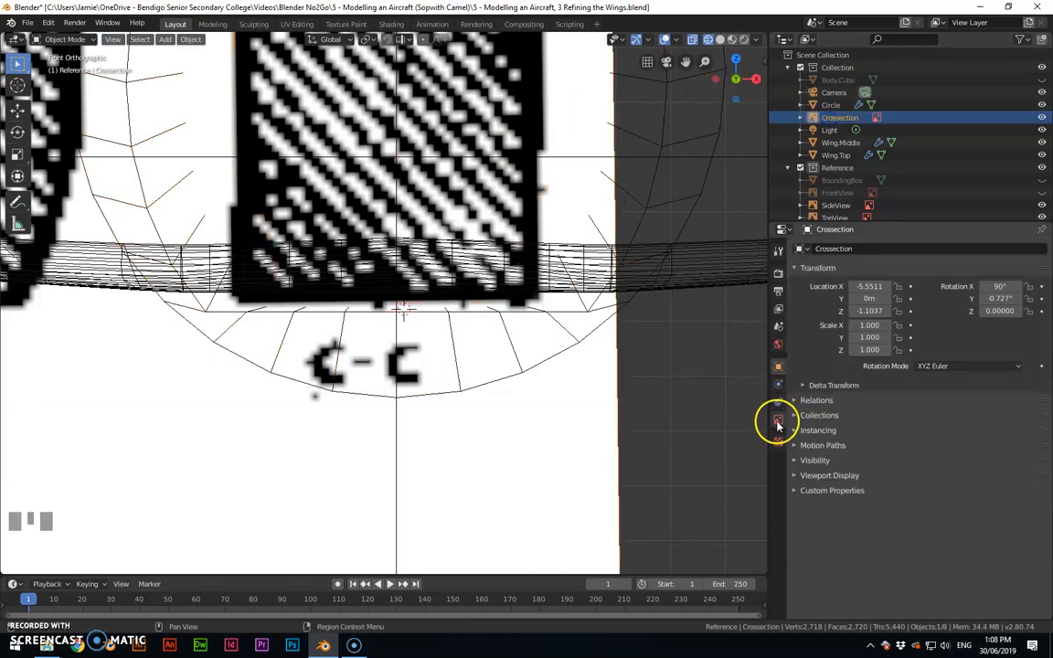
pyautogui.click(778, 420)
pyautogui.click(1033, 296)
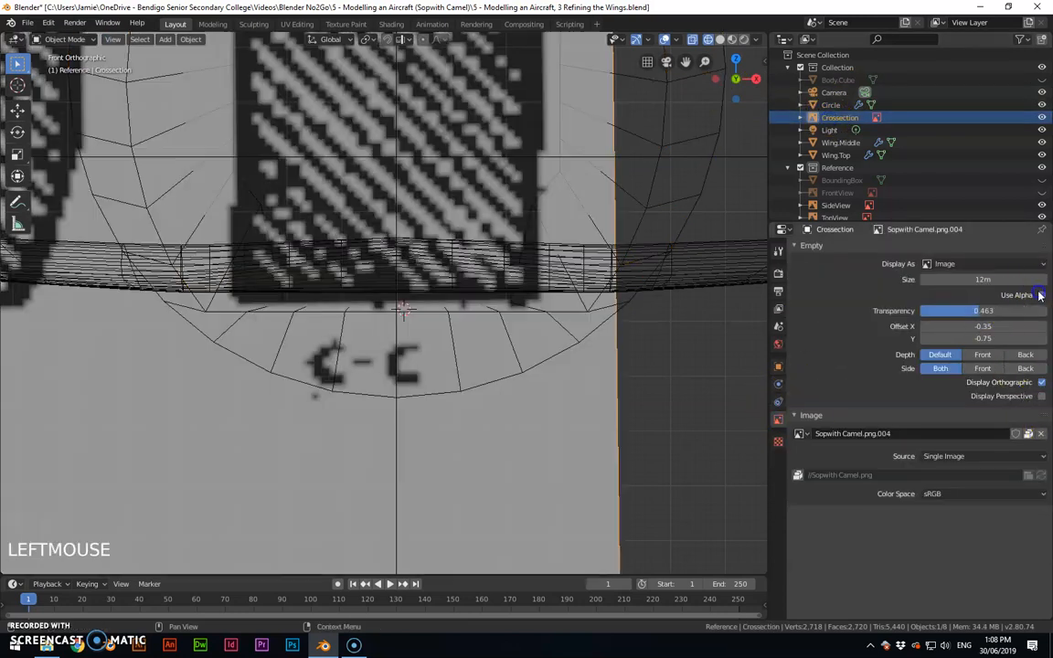
# Step: Move the rear ring's lower side vertex about -0.050 m in X and -0.18 m in Z to the C-C corner, and return to Object Mode
pyautogui.press('Tab')
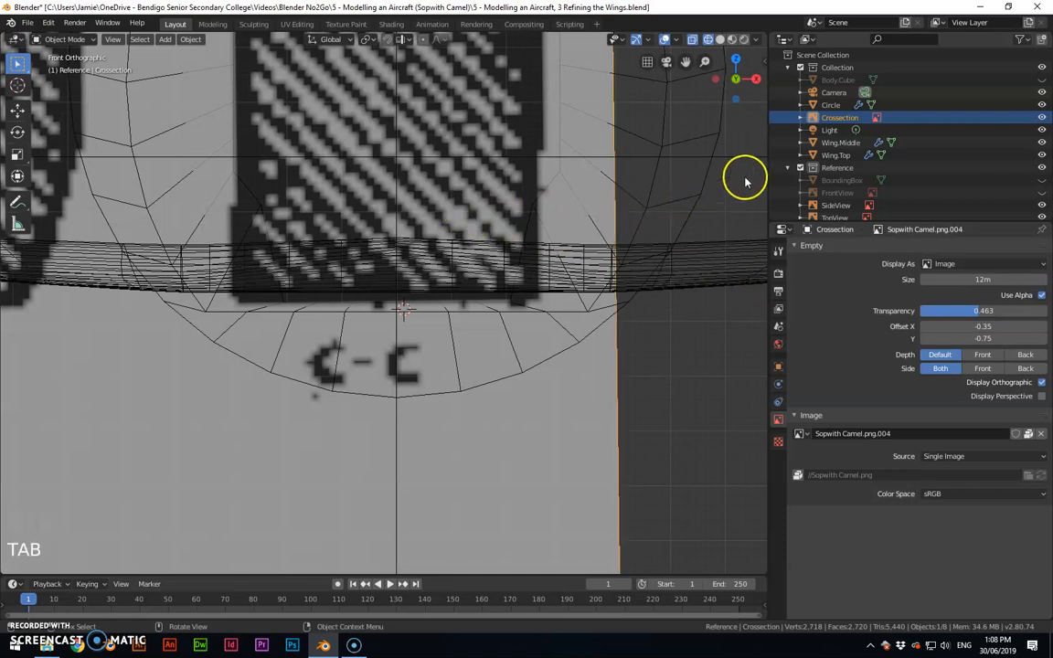
pyautogui.click(834, 106)
pyautogui.press('Tab')
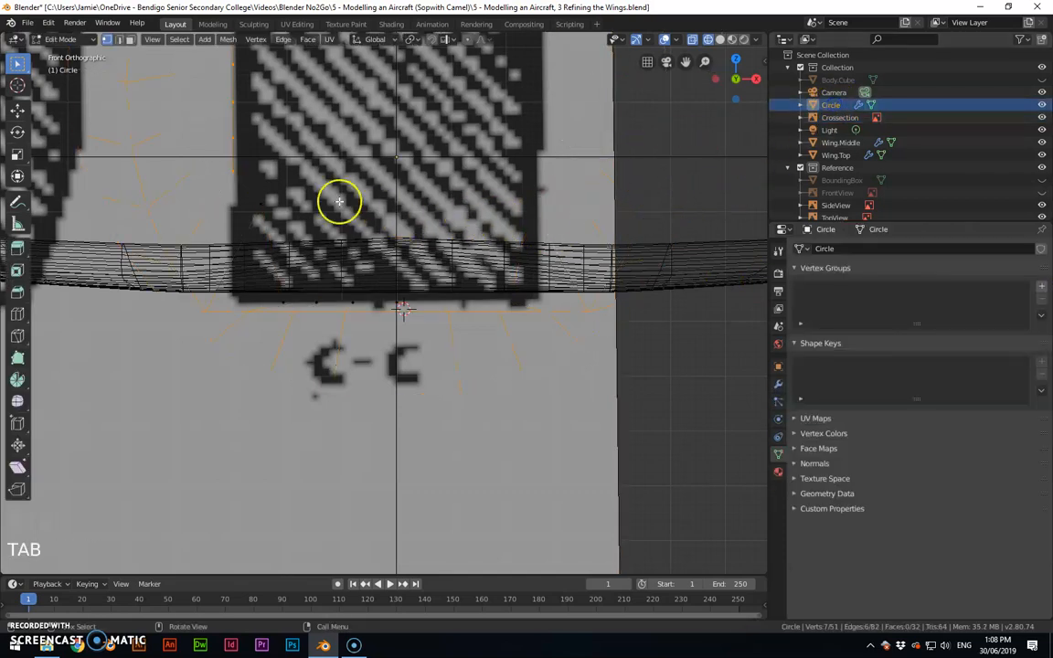
pyautogui.click(260, 202)
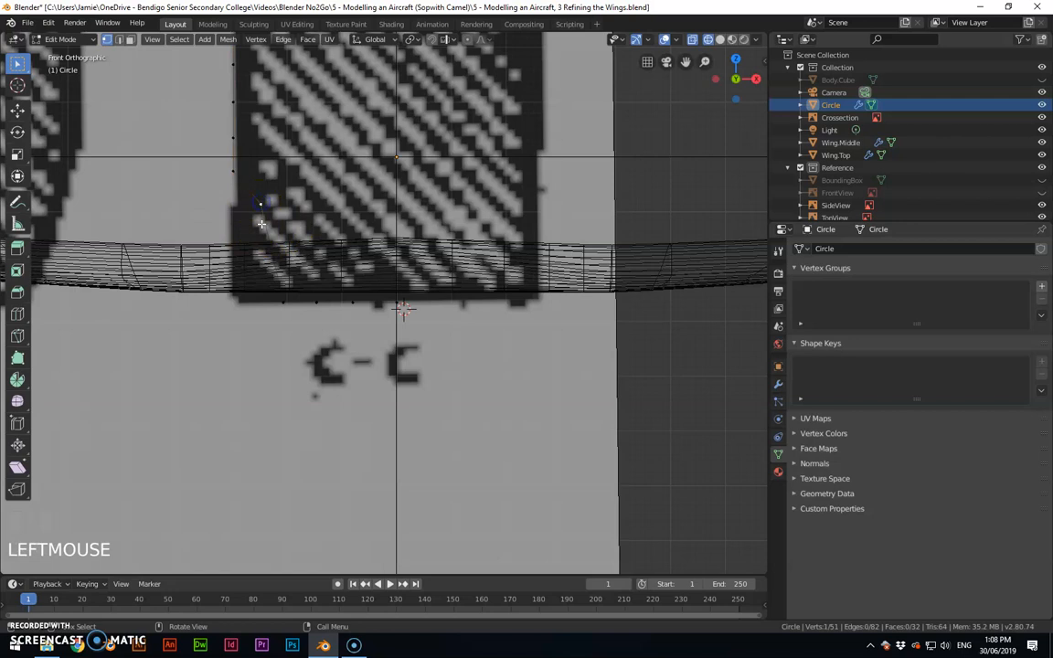
pyautogui.press('g')
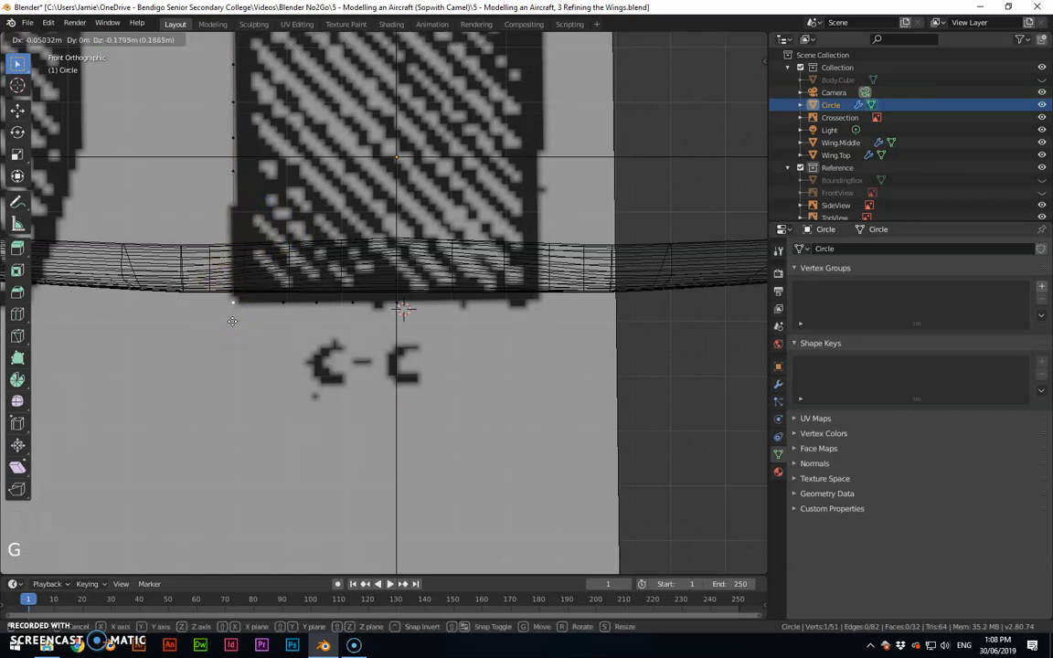
pyautogui.click(232, 321)
pyautogui.scroll(-6, 282, 282)
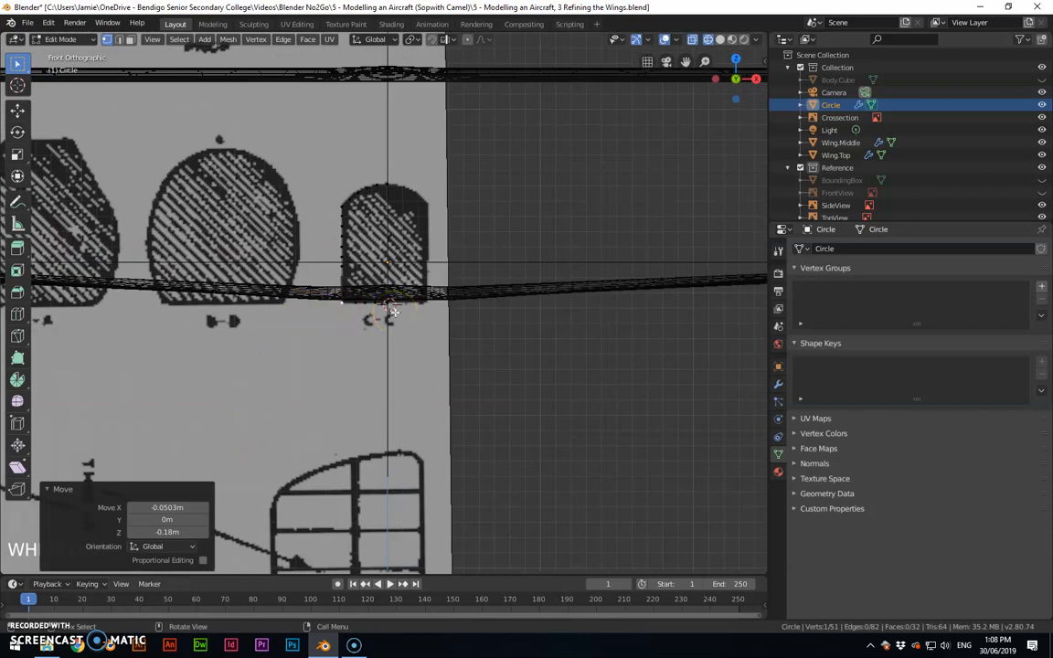
pyautogui.moveTo(418, 300); pyautogui.dragTo(362, 358, button='middle')
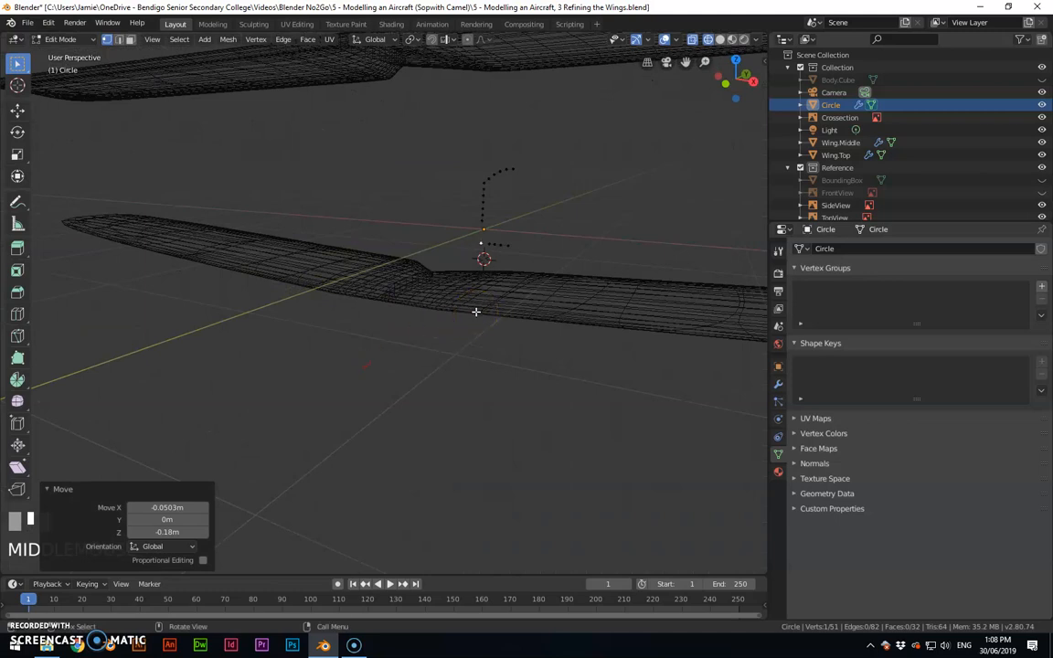
pyautogui.press('Tab')
pyautogui.moveTo(527, 217); pyautogui.dragTo(539, 239, button='middle')
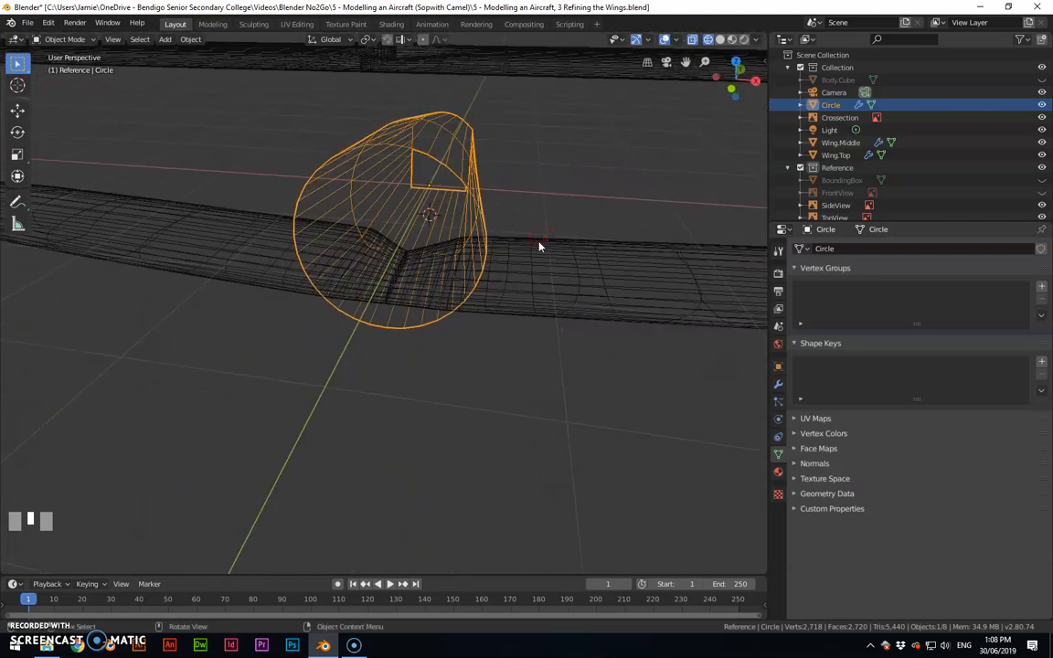